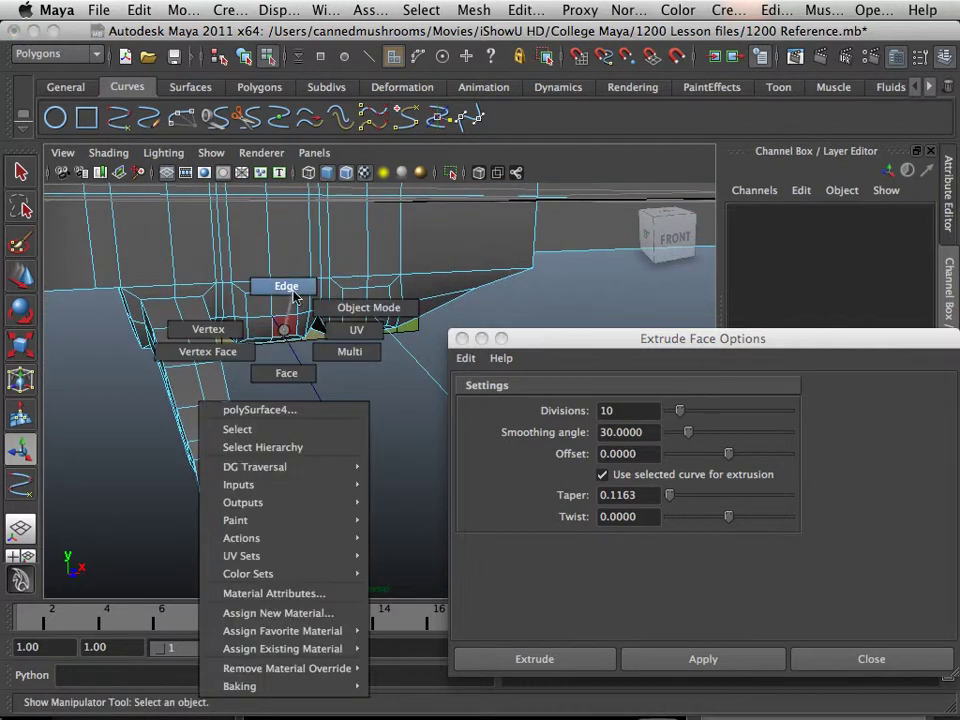
Extrude the selected faces of the second leg socket along its path curve with 10 divisions and 0.1163 taper.
right_click(284, 309)
click(292, 342)
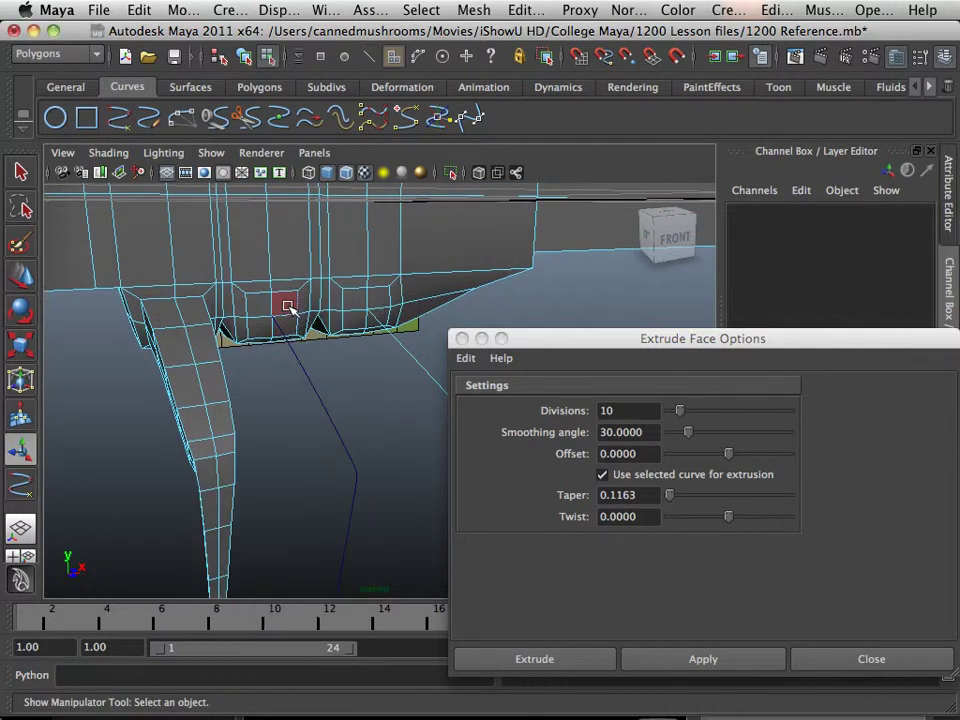
click(284, 304)
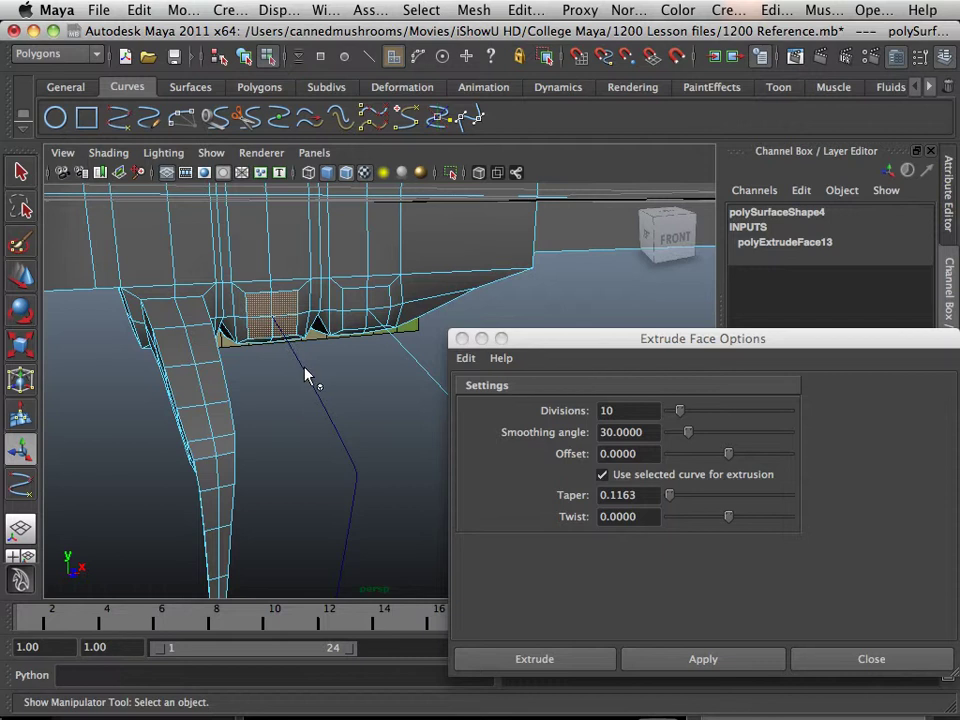
right_drag(305, 375, 330, 358)
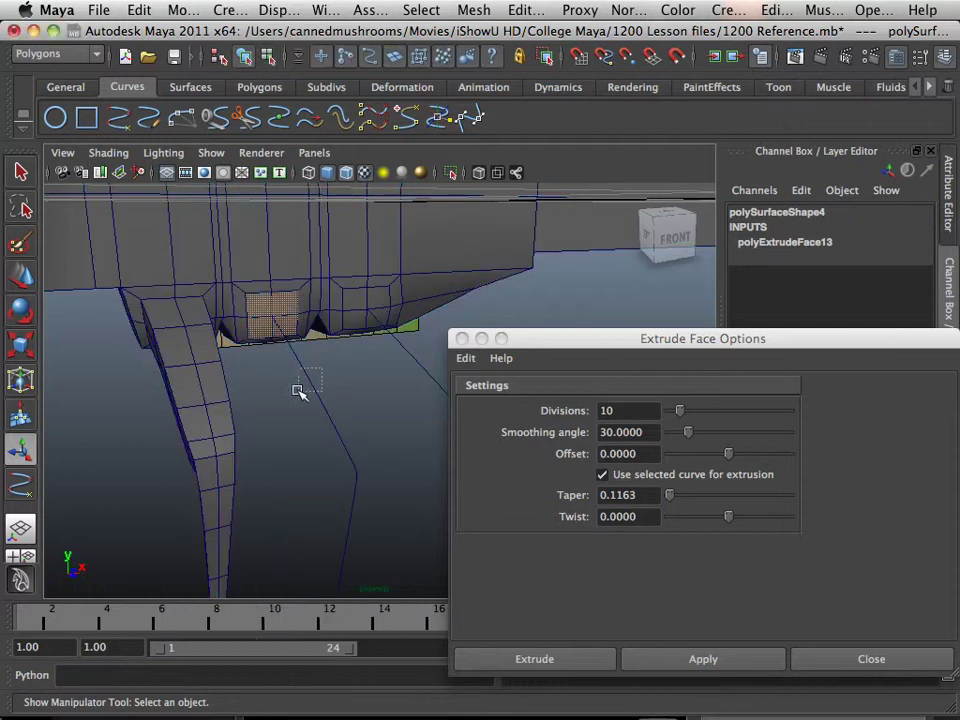
drag(322, 370, 297, 390)
click(706, 667)
Extrude the faces of the third leg socket along its neighbouring path curve, using 10 divisions and 0.1163 taper.
alt+middle_drag(373, 440, 238, 277)
alt+drag(238, 277, 287, 293)
alt+middle_drag(289, 292, 330, 464)
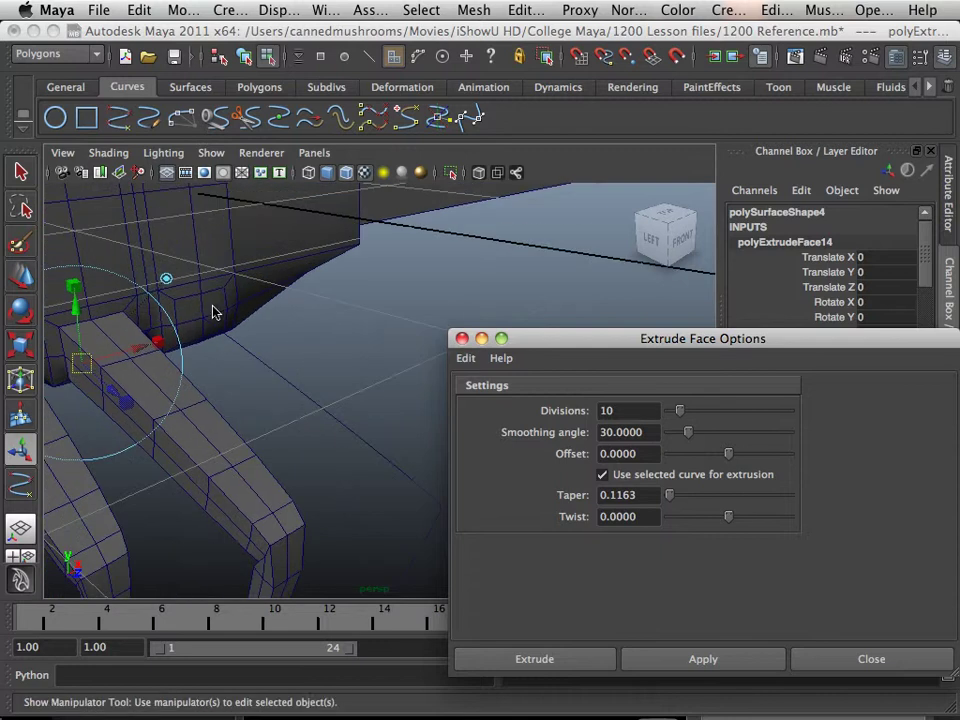
right_drag(212, 312, 216, 345)
click(229, 316)
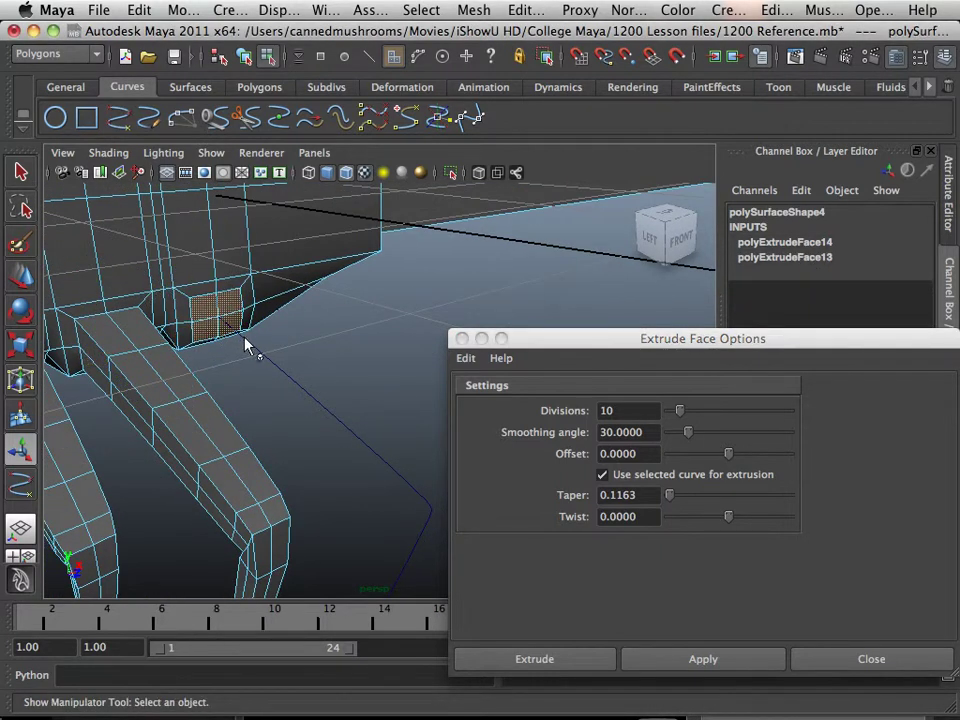
right_drag(250, 340, 290, 318)
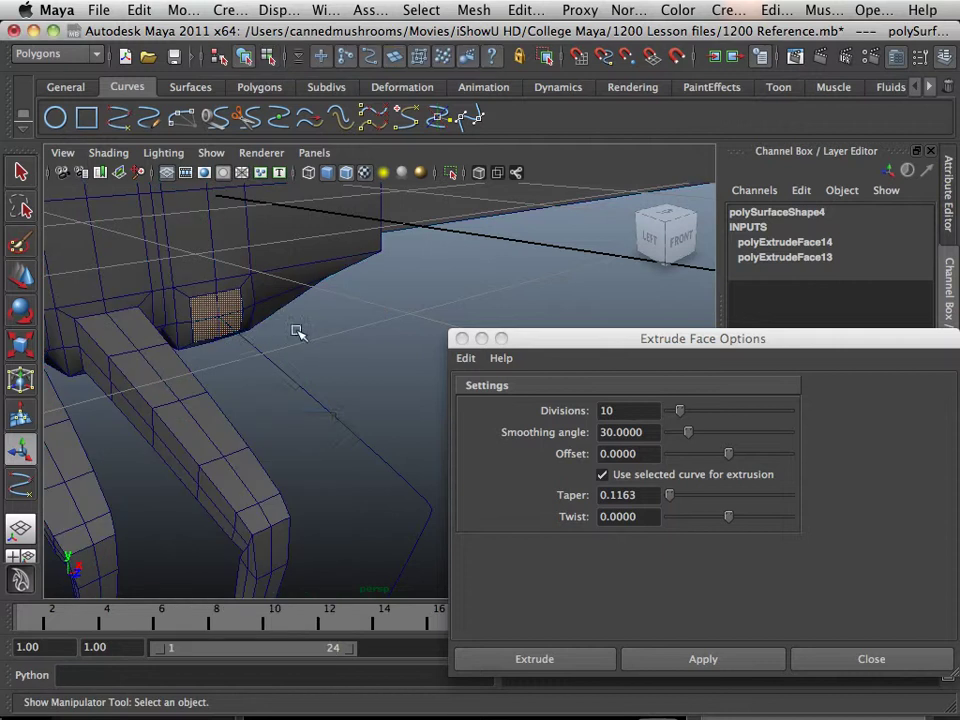
shift+click(268, 359)
click(703, 659)
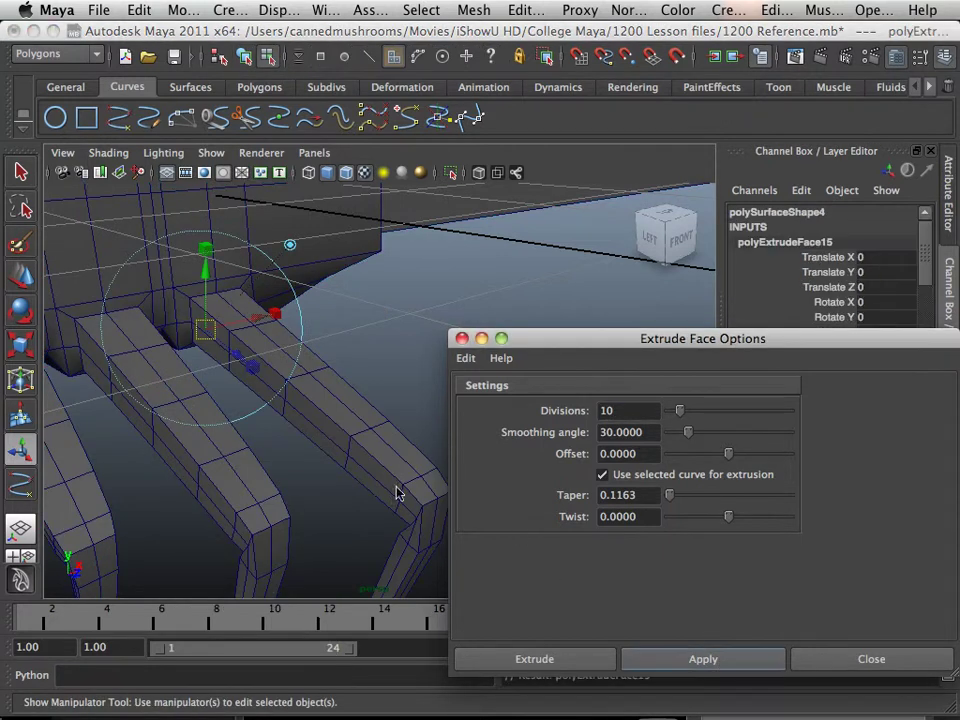
Examine the three extruded legs from several angles, and bring the side view to full size.
alt+drag(396, 493, 122, 298)
alt+middle_drag(122, 298, 233, 290)
alt+drag(233, 290, 262, 316)
alt+right_drag(262, 316, 214, 321)
alt+drag(214, 321, 256, 363)
key(space)
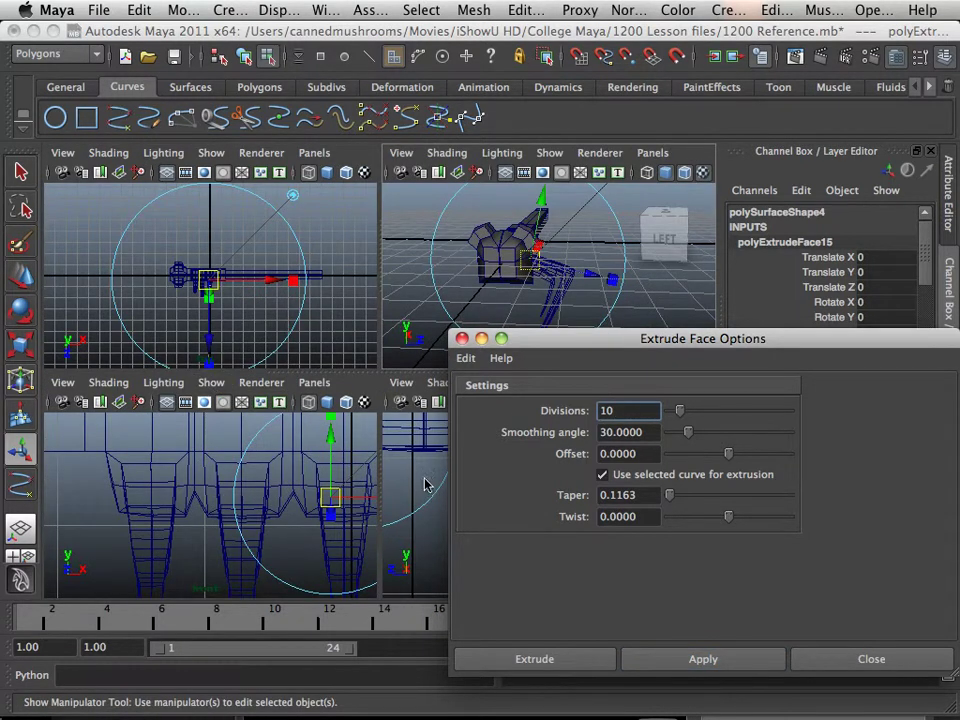
click(425, 482)
key(space)
Display the control vertices of the outermost leg's path curve in the side view.
scroll(315, 433, down, 10)
scroll(252, 408, up, 4)
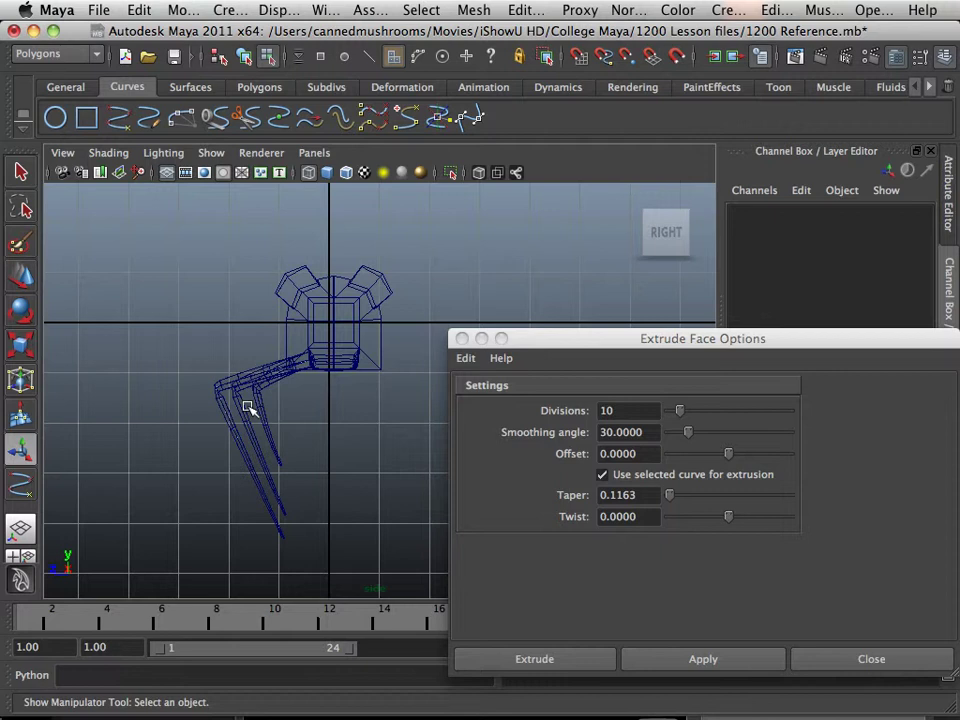
scroll(270, 400, up, 2)
scroll(298, 357, up, 4)
alt+middle_drag(254, 403, 505, 316)
scroll(339, 276, up, 8)
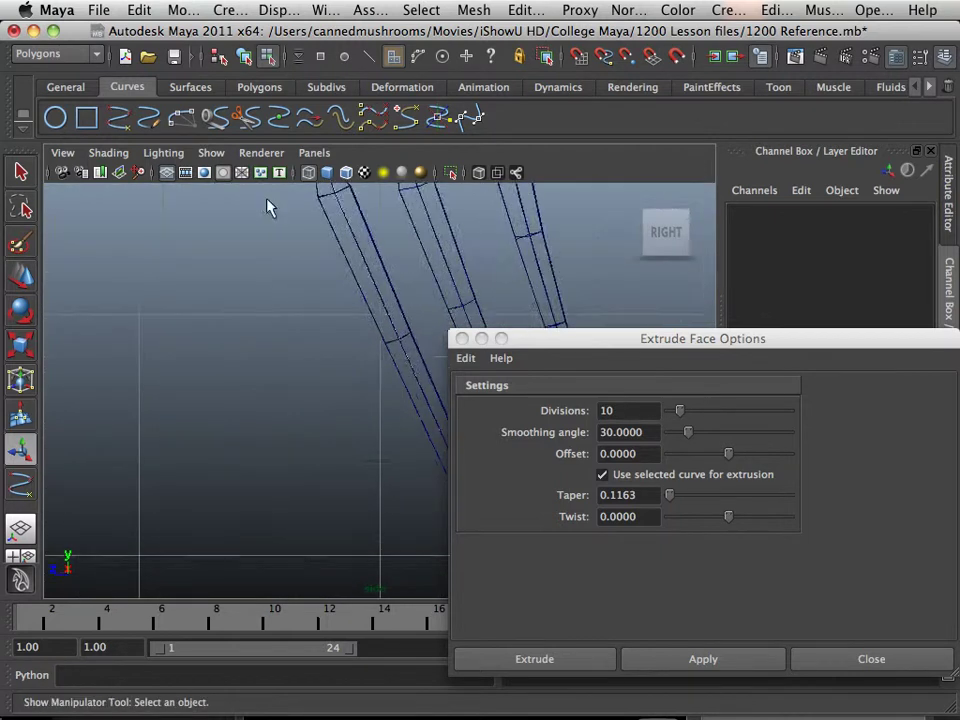
alt+right_drag(267, 207, 193, 398)
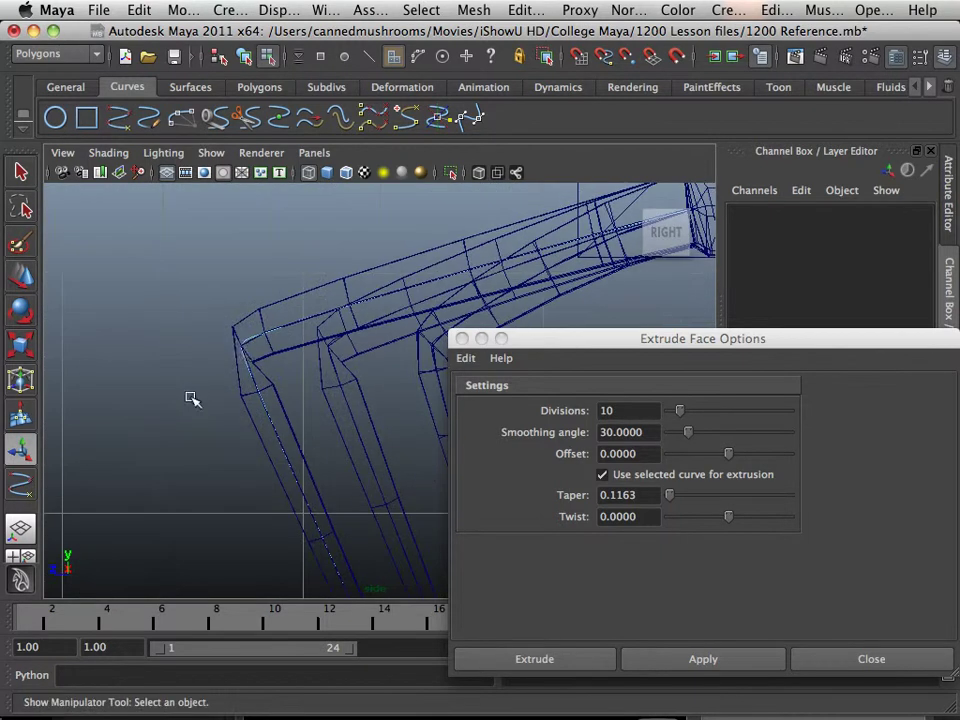
right_click(249, 336)
scroll(238, 335, up, 5)
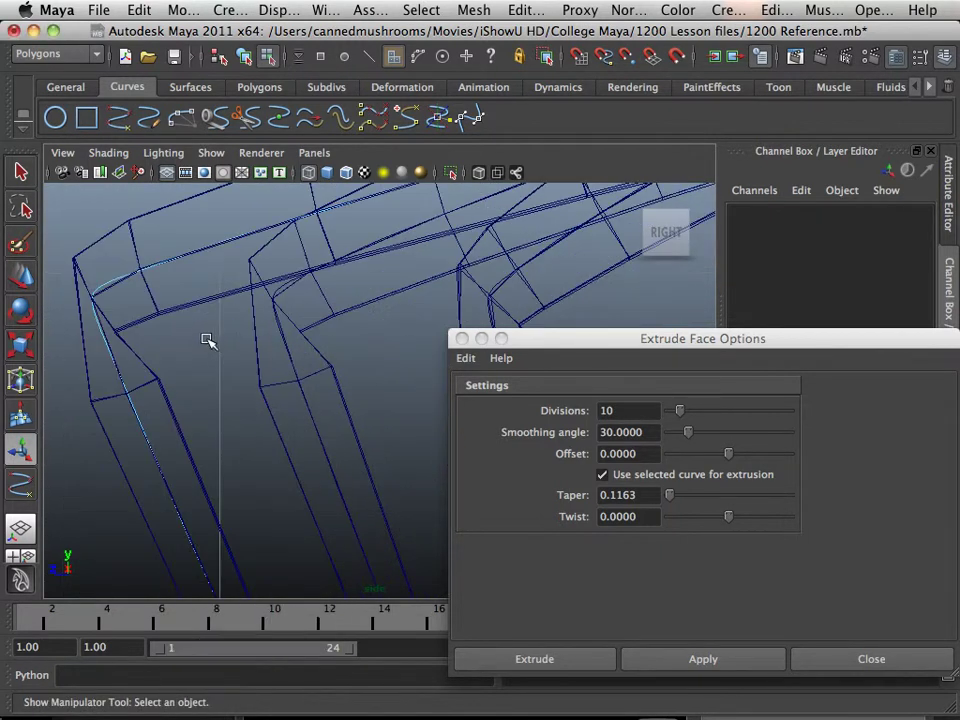
alt+middle_drag(206, 338, 296, 414)
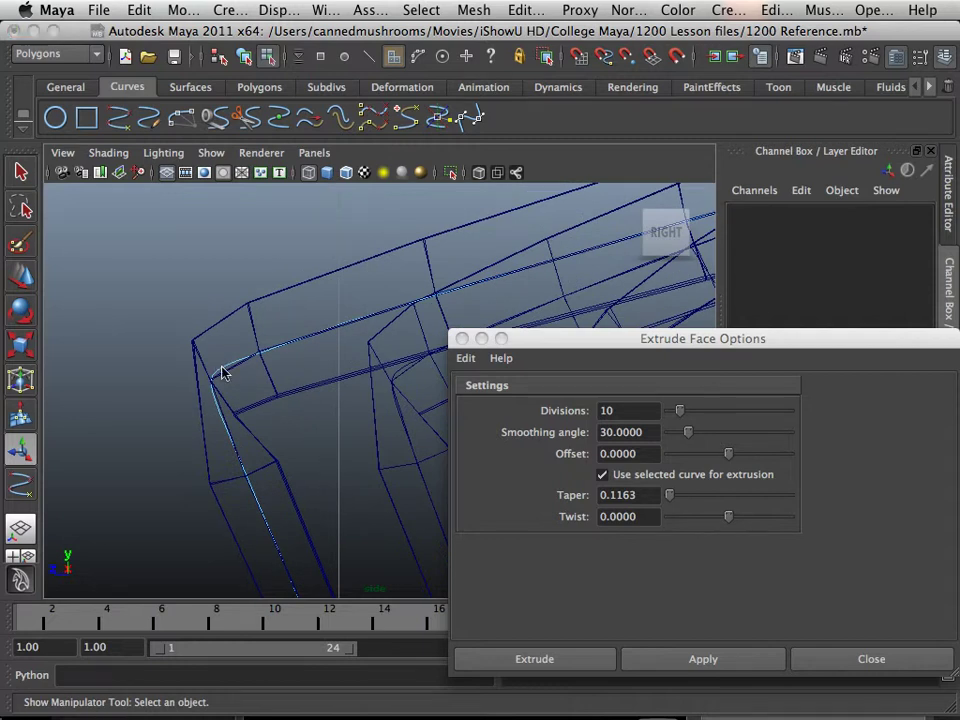
right_drag(222, 372, 168, 362)
scroll(238, 394, down, 10)
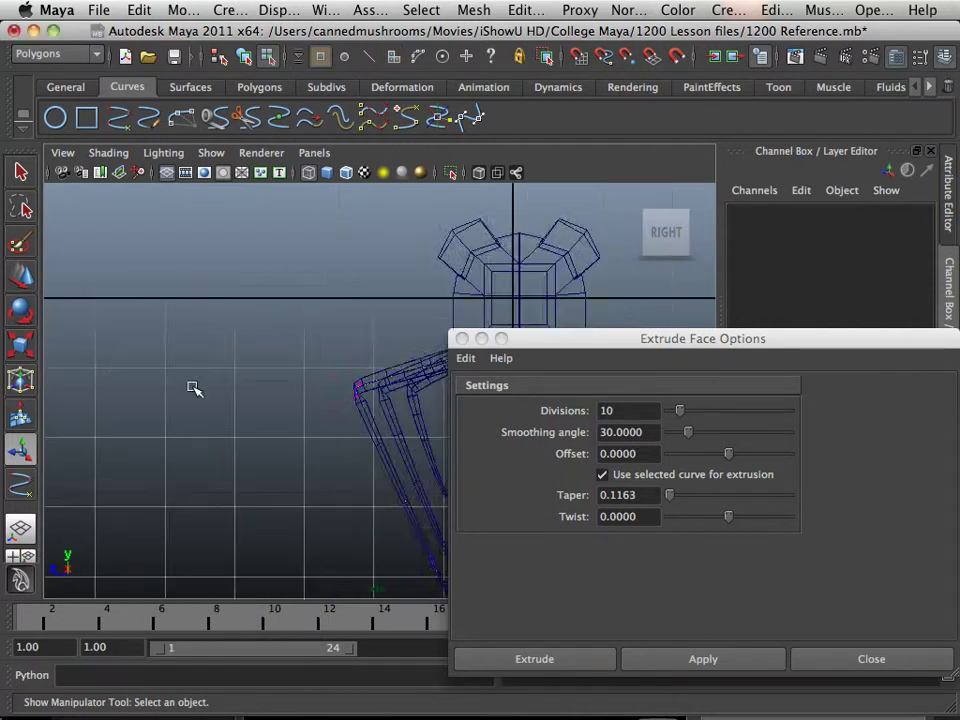
alt+middle_drag(291, 418, 178, 315)
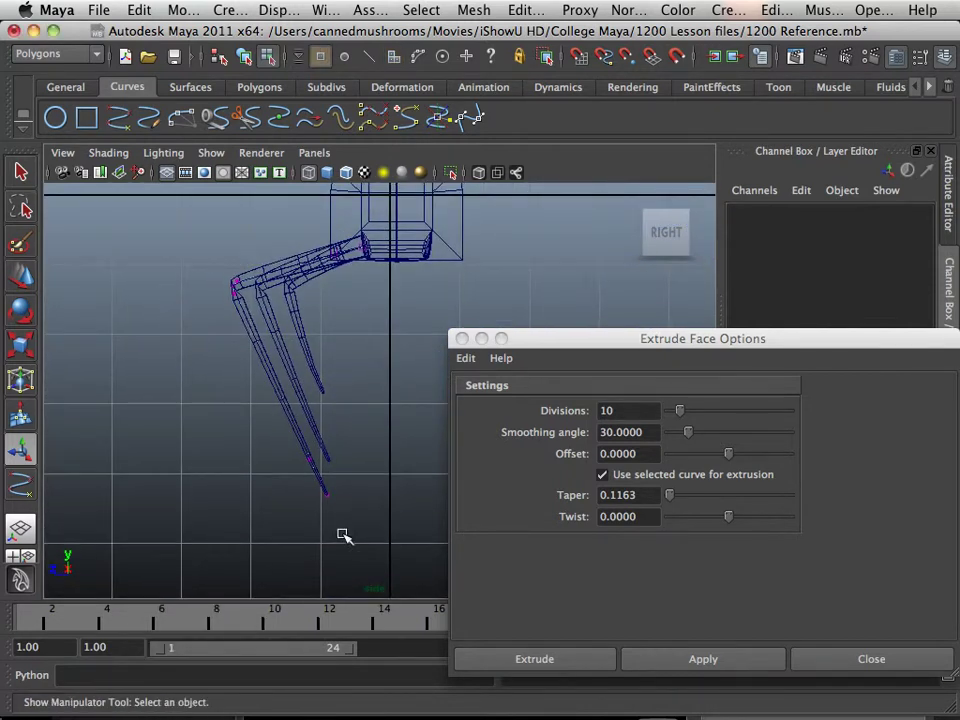
Reposition the two end control vertices of the outermost leg's curve so its tip sits beside the middle leg's tip.
drag(347, 513, 250, 417)
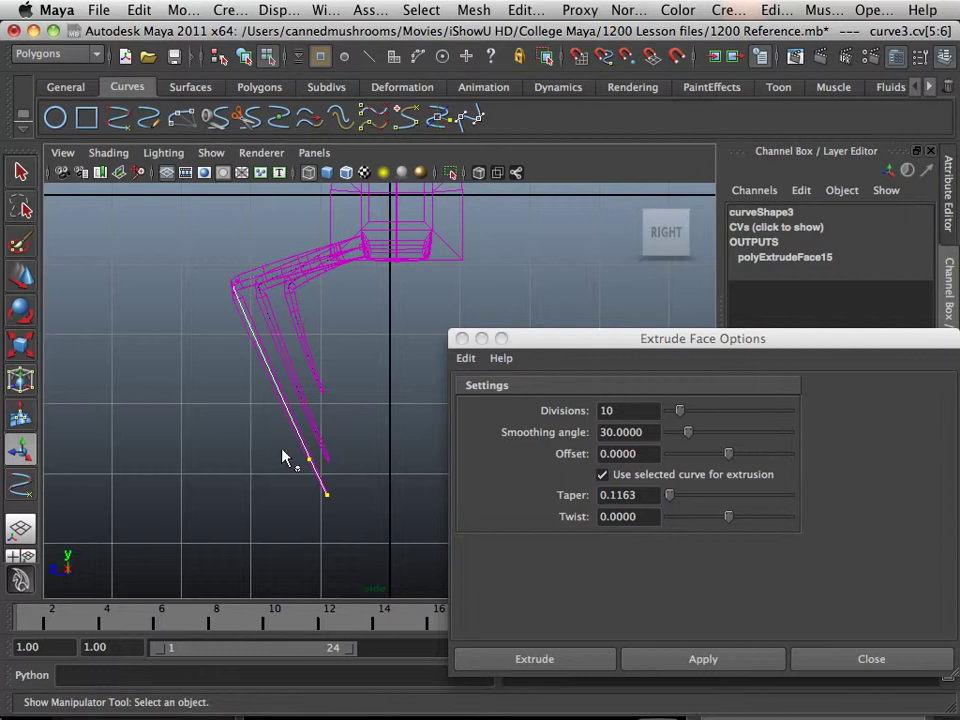
click(16, 283)
drag(318, 481, 284, 464)
scroll(253, 452, up, 5)
scroll(255, 452, down, 5)
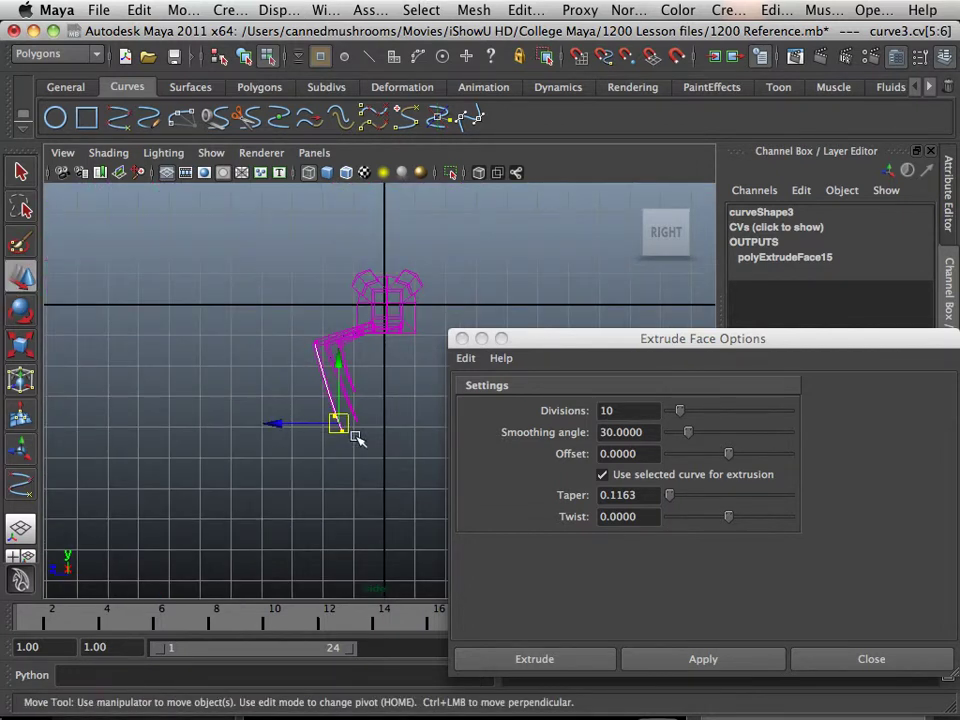
drag(346, 425, 344, 409)
scroll(339, 480, up, 10)
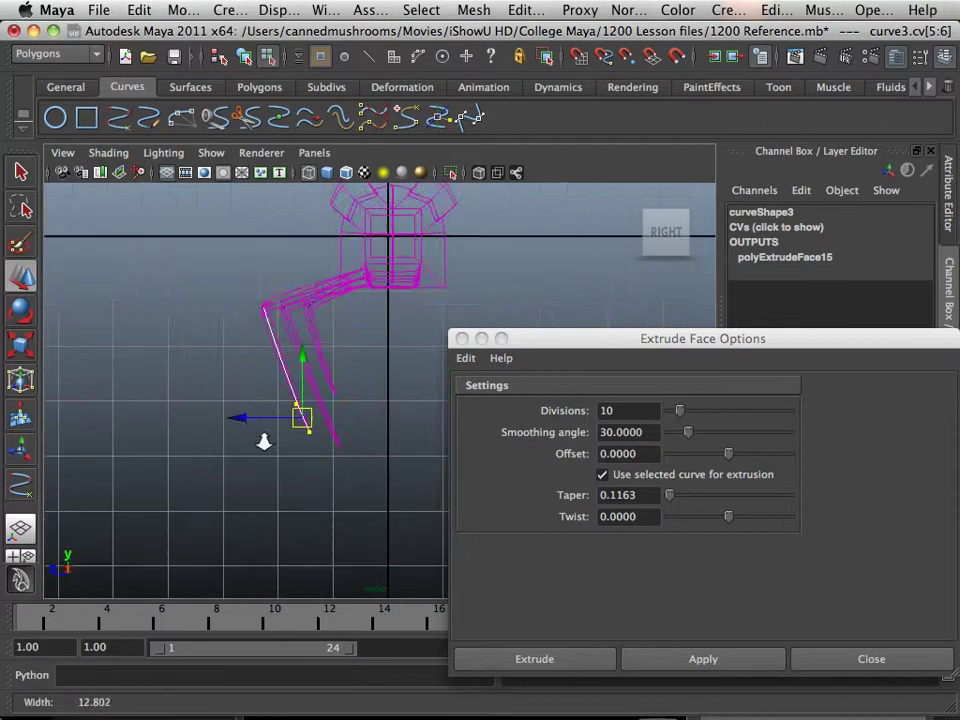
alt+middle_drag(238, 424, 256, 455)
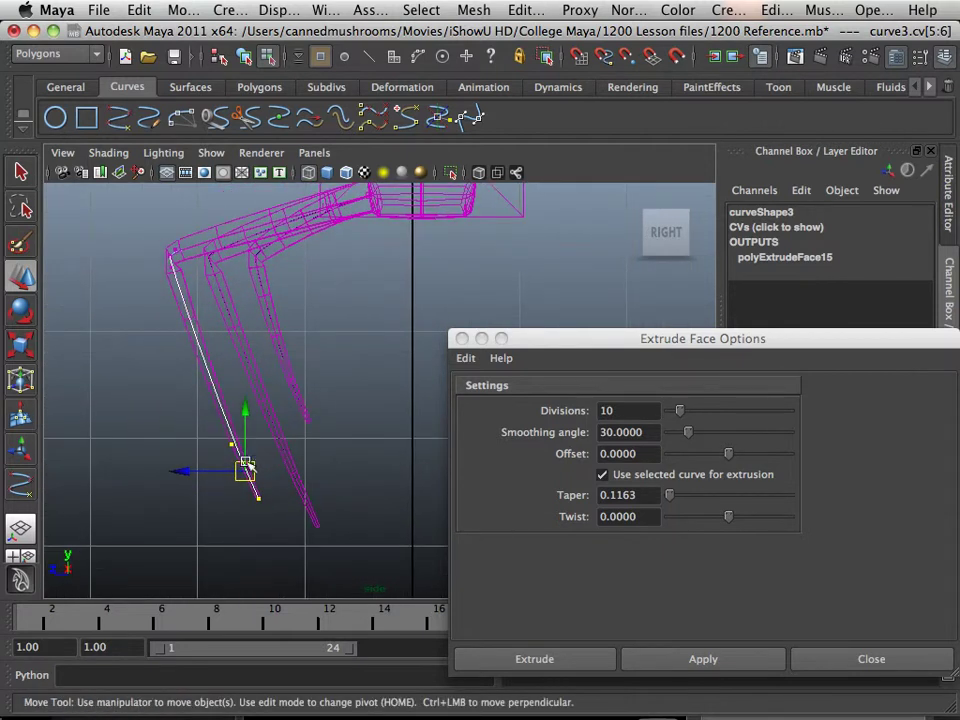
drag(247, 467, 305, 522)
Move the knee control vertices of the shortest leg's path curve outward from the body in the side view.
alt+middle_drag(188, 304, 212, 468)
alt+right_drag(212, 468, 363, 525)
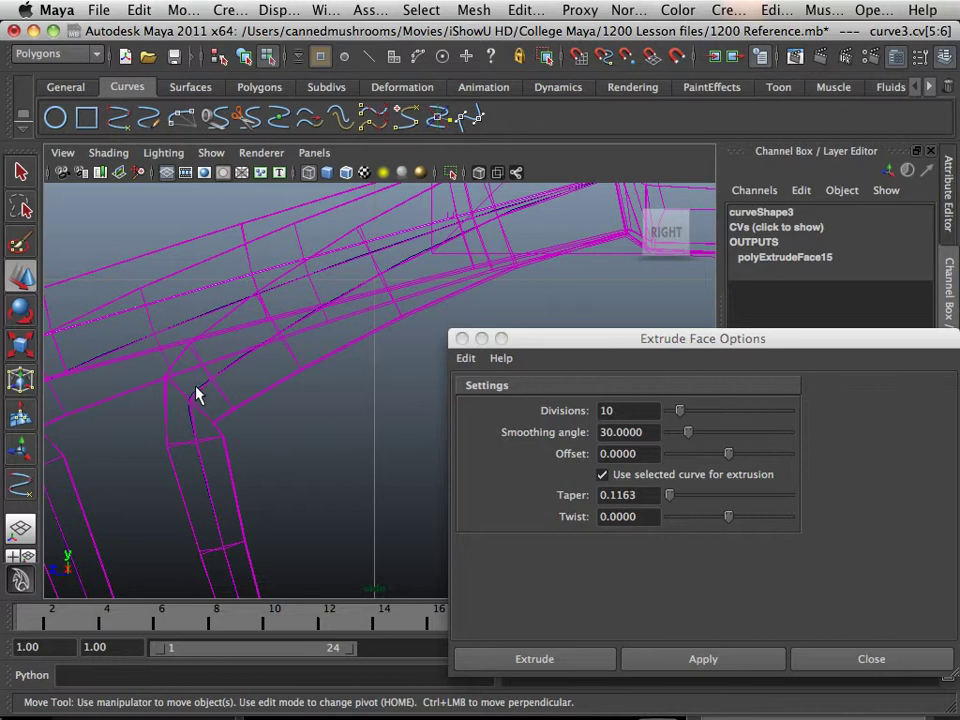
drag(240, 370, 141, 429)
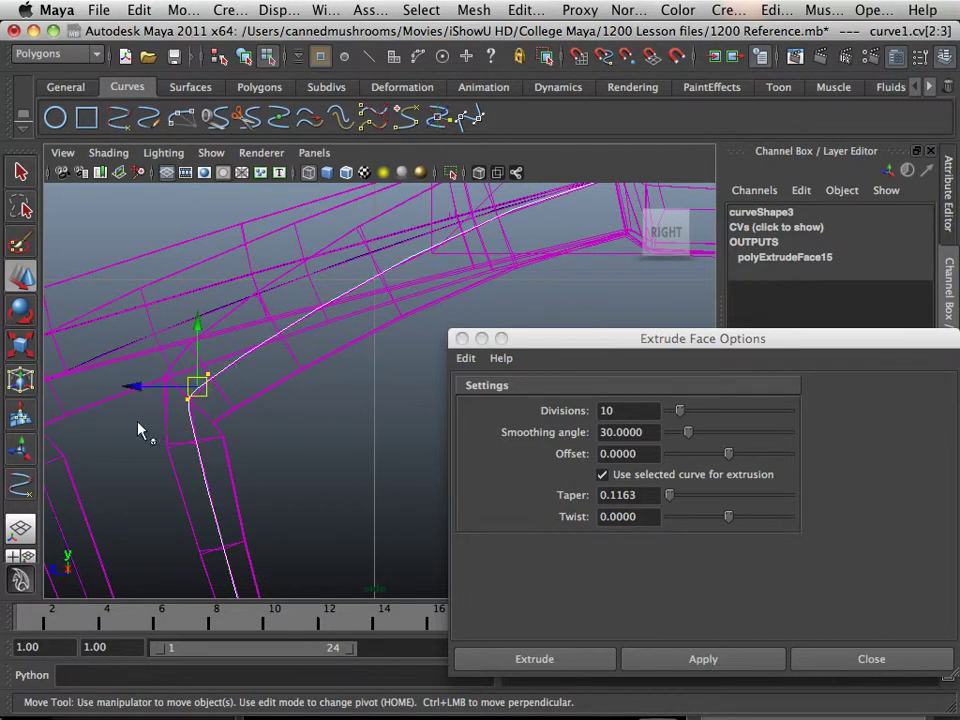
alt+middle_drag(285, 530, 280, 350)
alt+right_drag(280, 350, 71, 354)
alt+middle_drag(248, 400, 175, 433)
drag(279, 400, 277, 402)
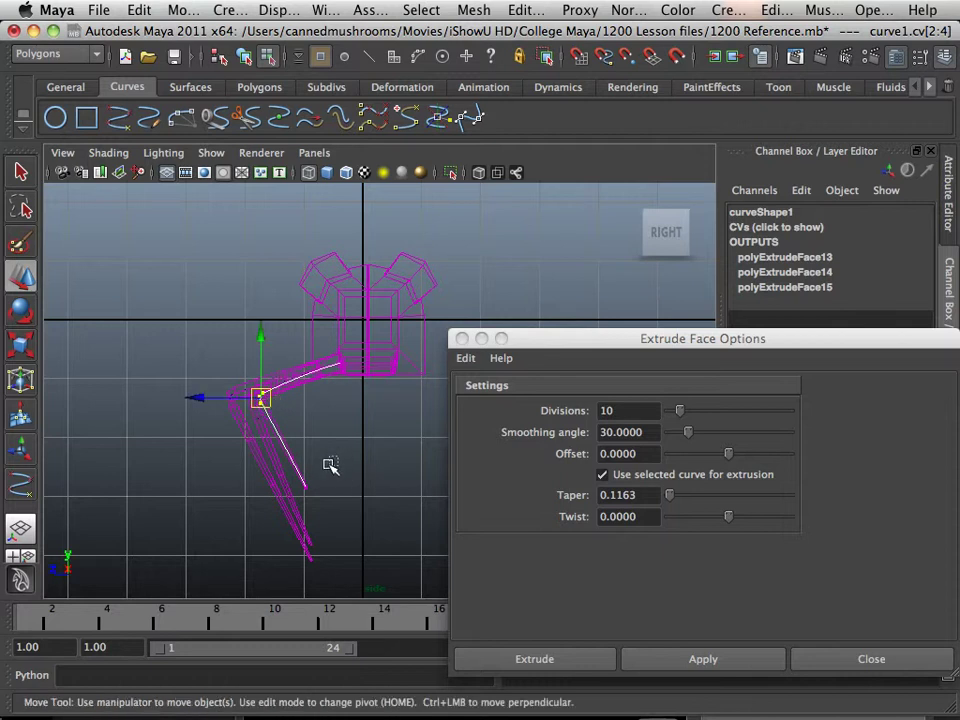
Shift the shortest leg's end control vertices toward the body and offset the second-to-last one to bow the lower leg.
drag(287, 497, 336, 502)
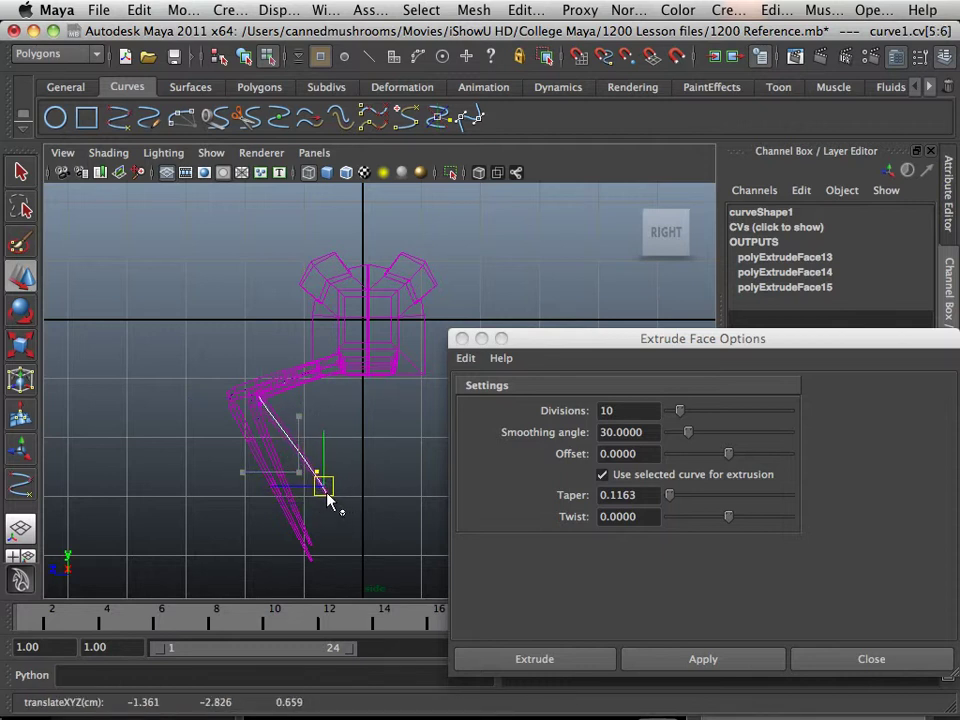
alt+middle_drag(350, 537, 325, 470)
alt+right_drag(325, 470, 405, 505)
alt+middle_drag(268, 493, 277, 482)
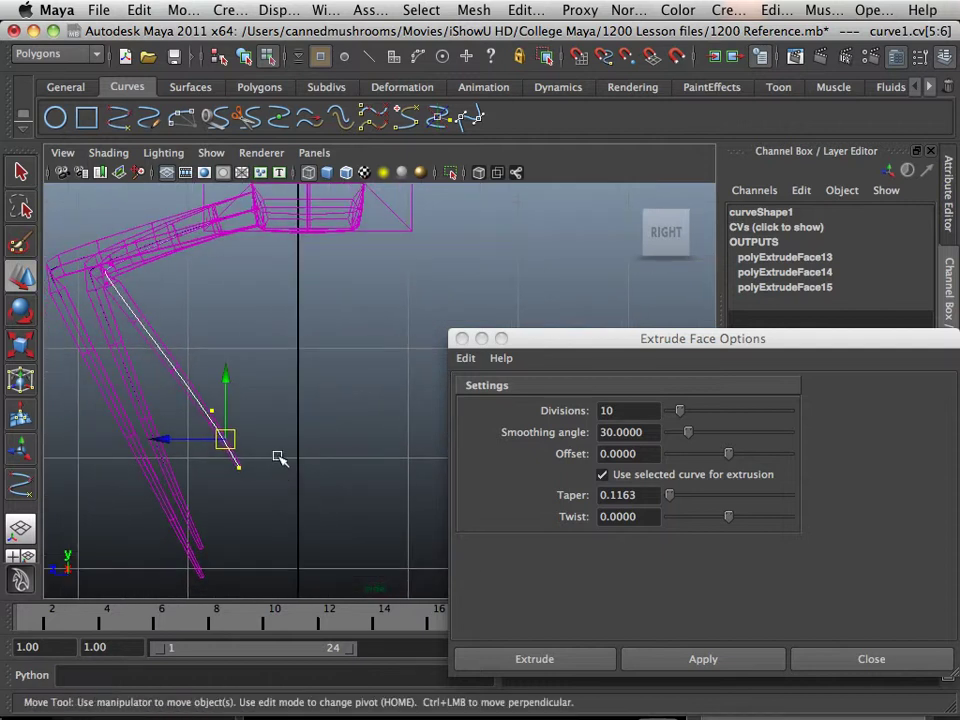
drag(274, 450, 246, 454)
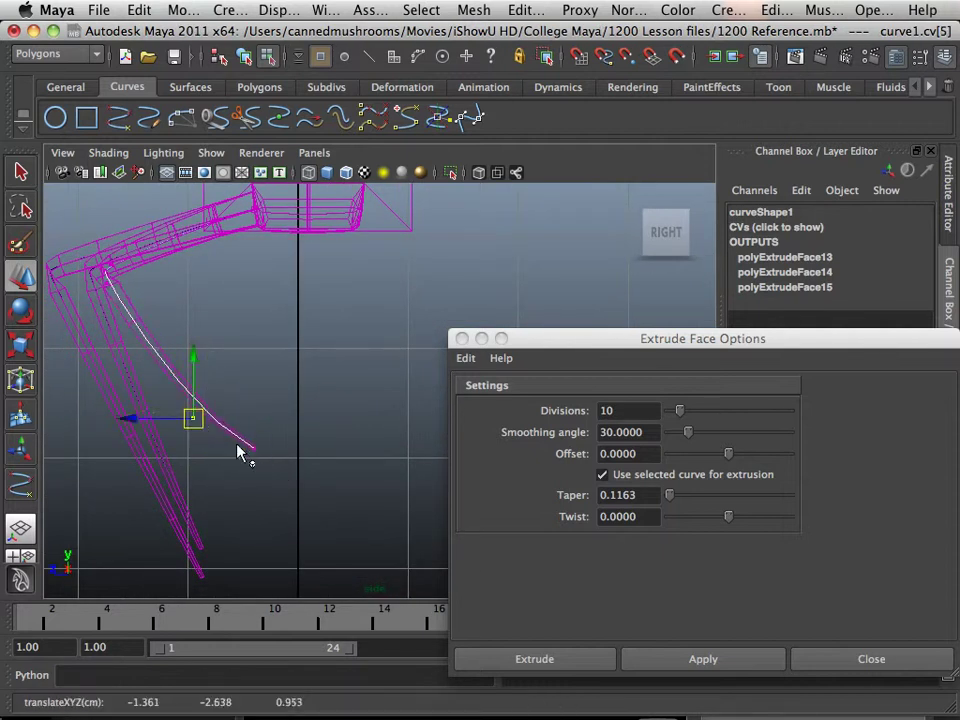
click(283, 525)
Return to the perspective view and examine the reshaped lower legs up close.
key(space)
key(space)
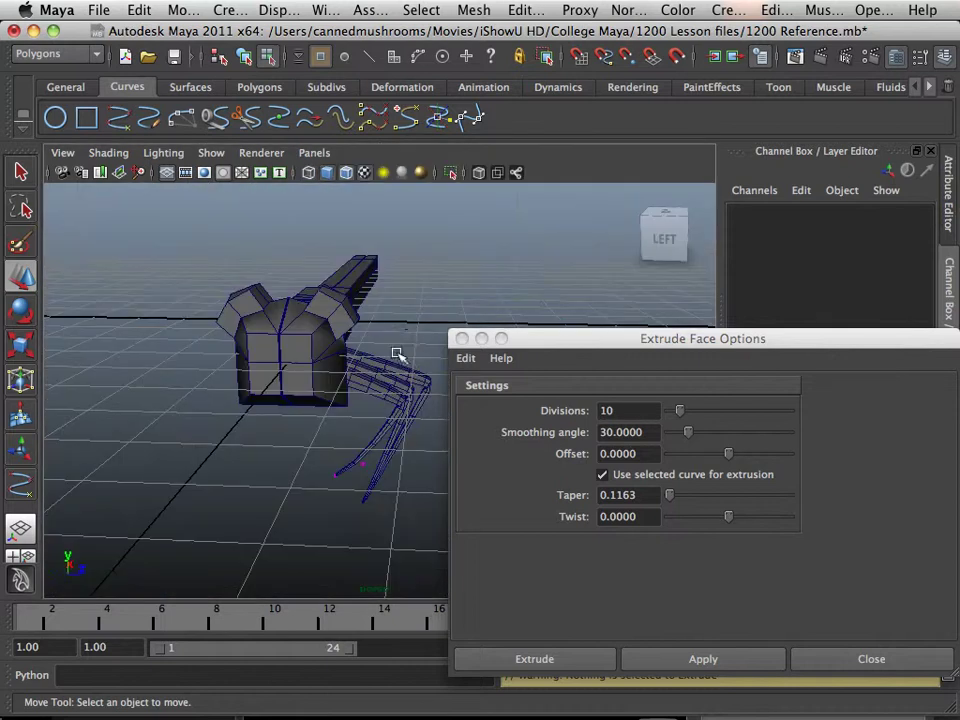
alt+drag(396, 358, 283, 360)
alt+right_drag(283, 360, 287, 457)
alt+drag(287, 457, 208, 401)
alt+right_drag(208, 401, 272, 489)
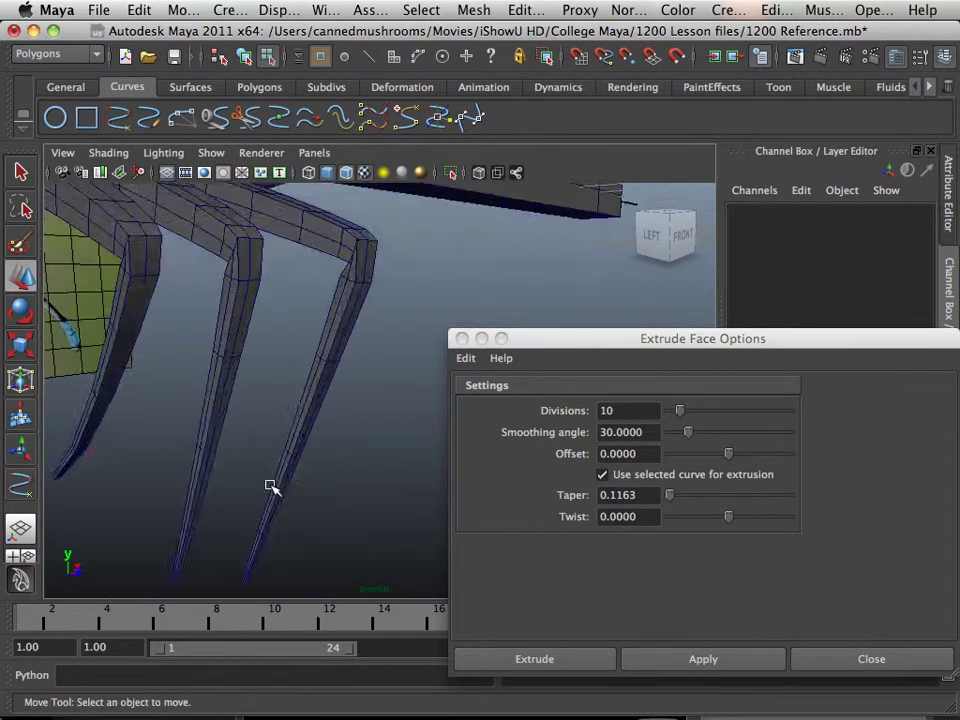
alt+middle_drag(238, 480, 264, 441)
alt+drag(264, 441, 225, 452)
alt+middle_drag(225, 452, 262, 441)
alt+right_drag(210, 418, 222, 423)
alt+middle_drag(222, 423, 284, 445)
Scale up the tip vertices of all three legs to flare their ends into feet.
right_drag(184, 343, 140, 343)
alt+drag(236, 414, 88, 390)
alt+middle_drag(88, 390, 107, 326)
alt+right_drag(107, 326, 86, 377)
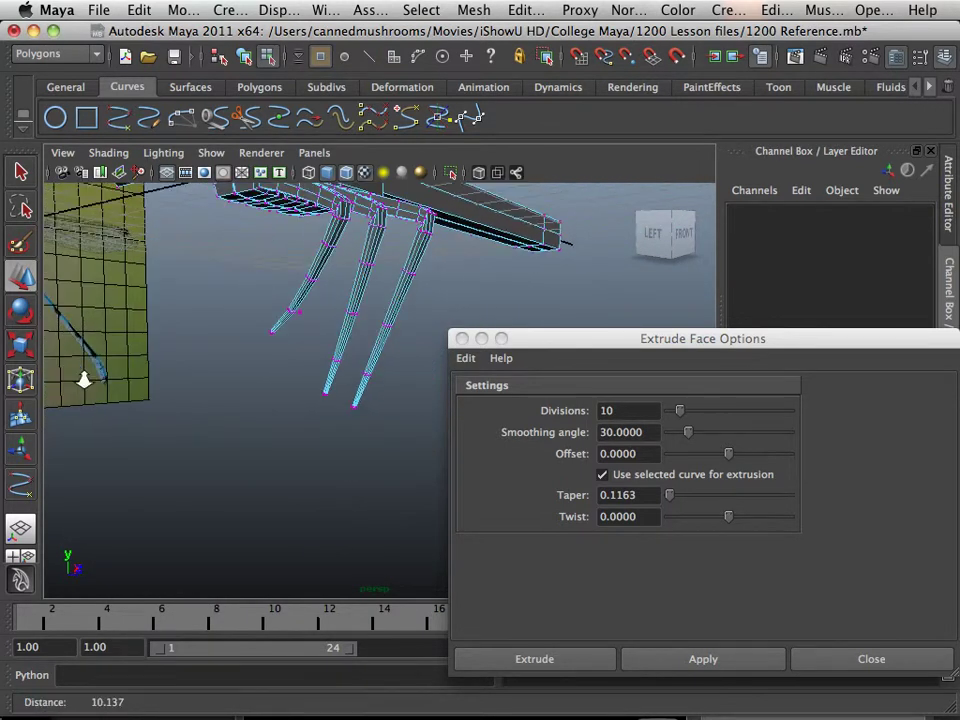
alt+middle_drag(86, 377, 124, 371)
alt+right_drag(124, 371, 174, 354)
alt+middle_drag(174, 354, 174, 358)
alt+right_drag(174, 358, 369, 435)
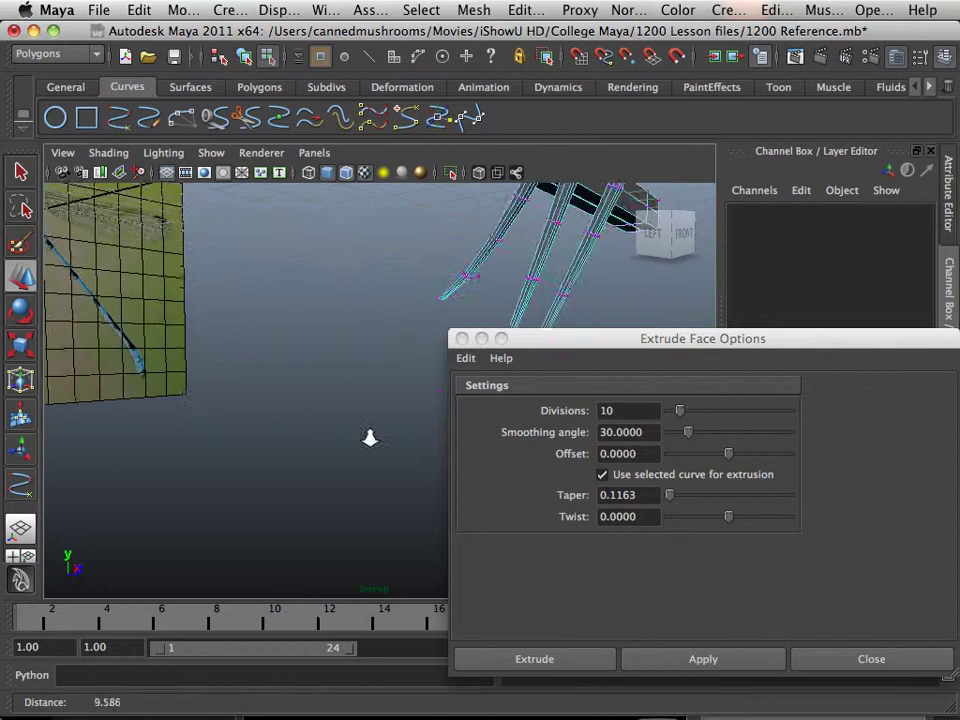
alt+middle_drag(302, 371, 145, 424)
alt+right_drag(145, 424, 225, 453)
alt+middle_drag(225, 453, 245, 391)
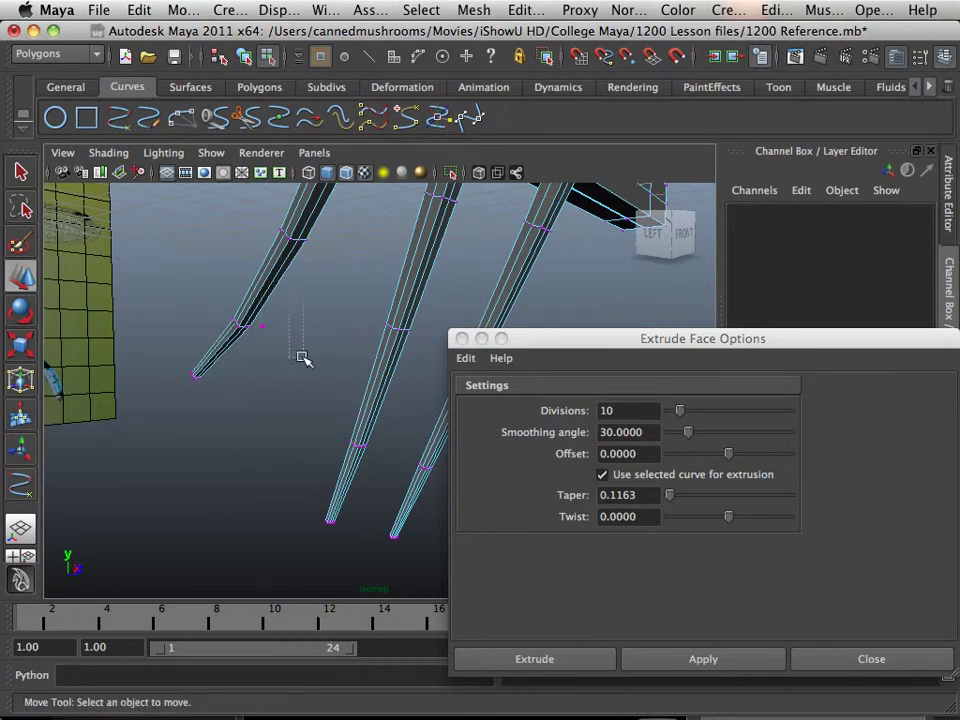
drag(233, 362, 234, 457)
key(r)
alt+middle_drag(234, 457, 184, 420)
drag(224, 443, 345, 500)
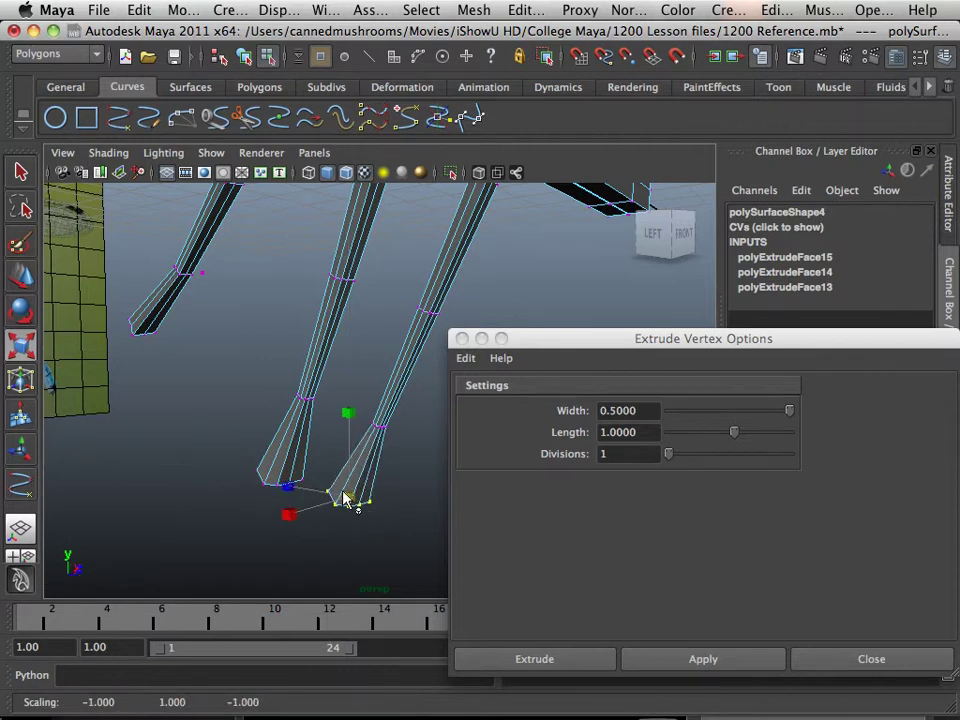
Apply Average Vertices to the flared tip of the shortest leg and repeat it on the middle leg's tip.
alt+drag(258, 372, 246, 467)
drag(204, 401, 202, 463)
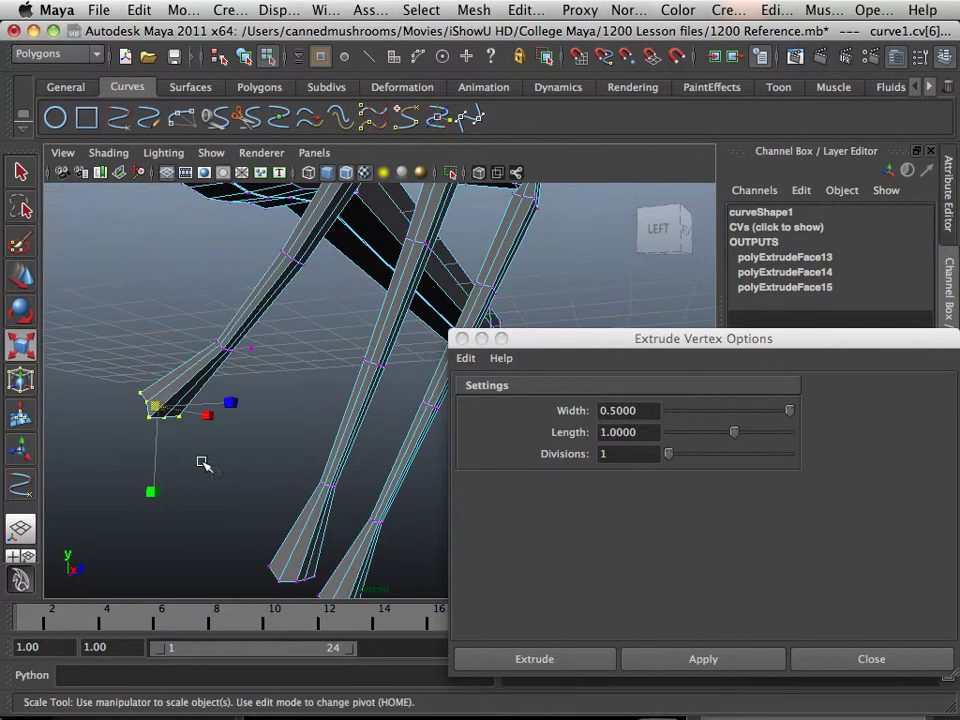
click(458, 14)
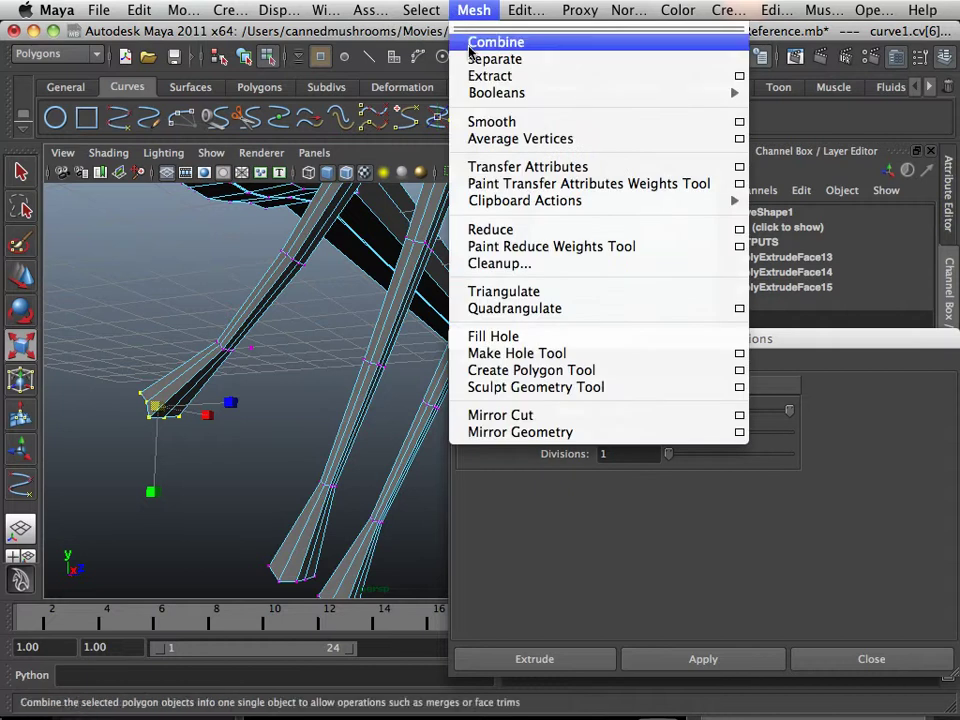
click(486, 139)
alt+drag(310, 380, 265, 306)
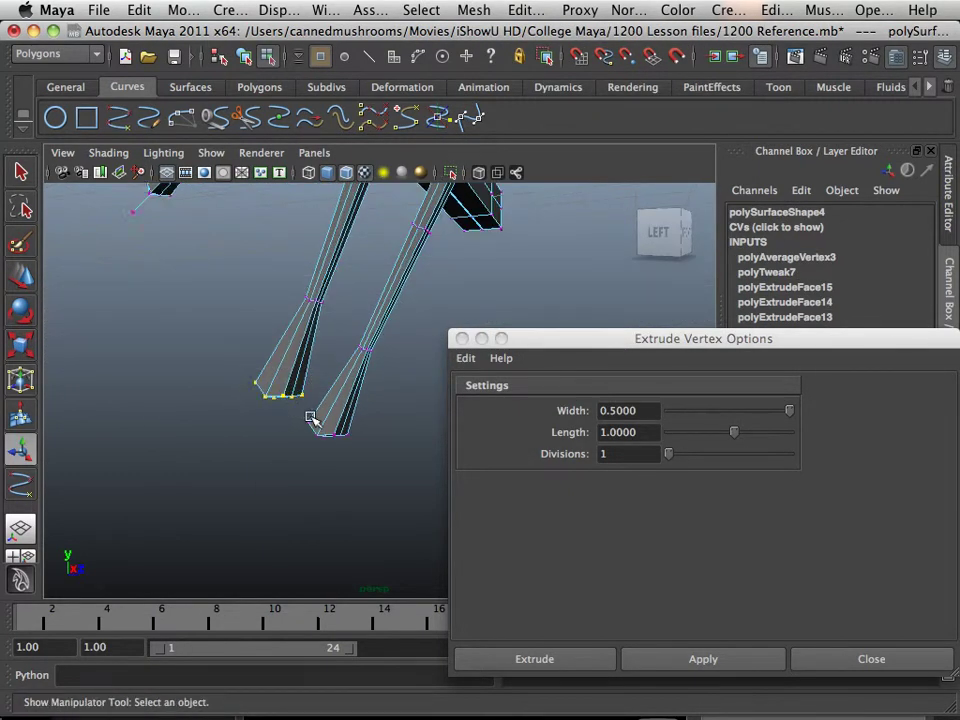
key(g)
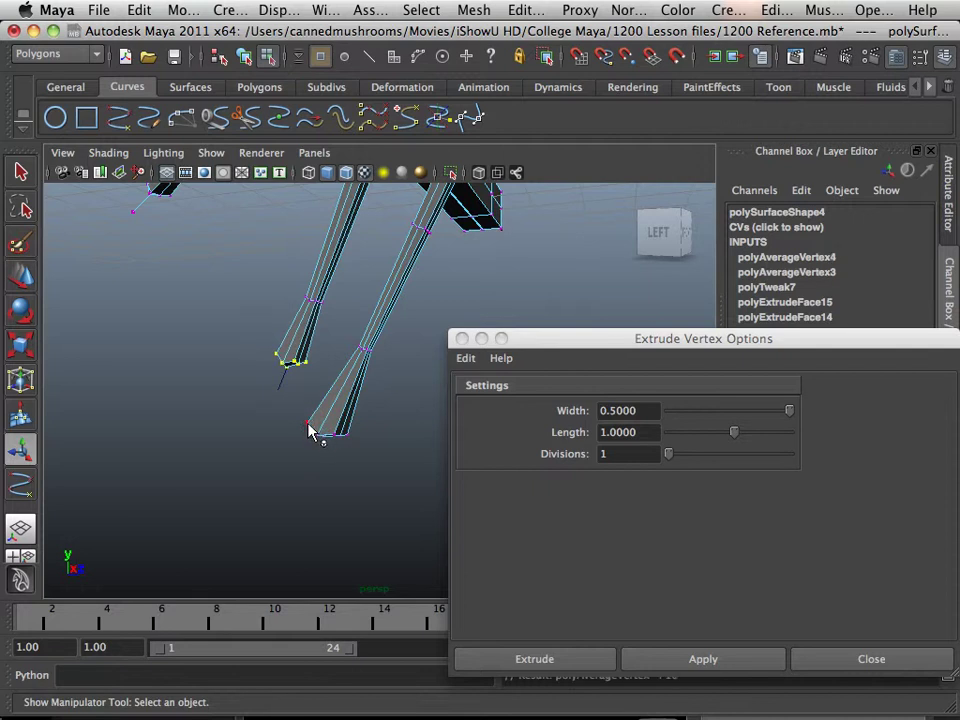
Apply Average Vertices to the flared tip of the remaining long leg.
drag(392, 474, 387, 476)
key(g)
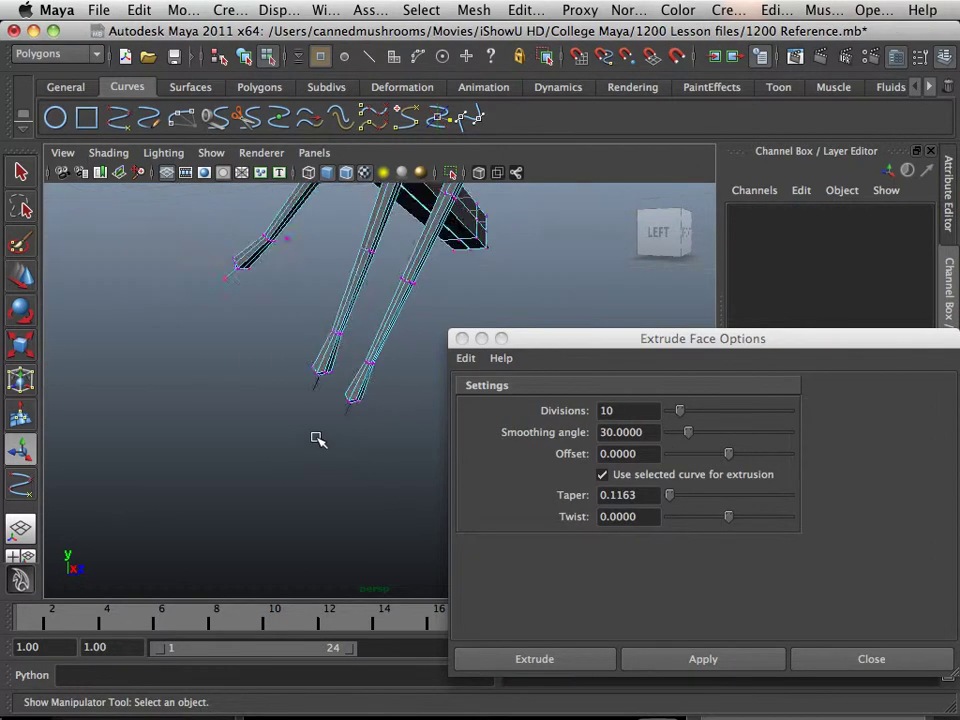
alt+drag(317, 439, 296, 439)
alt+middle_drag(296, 439, 283, 536)
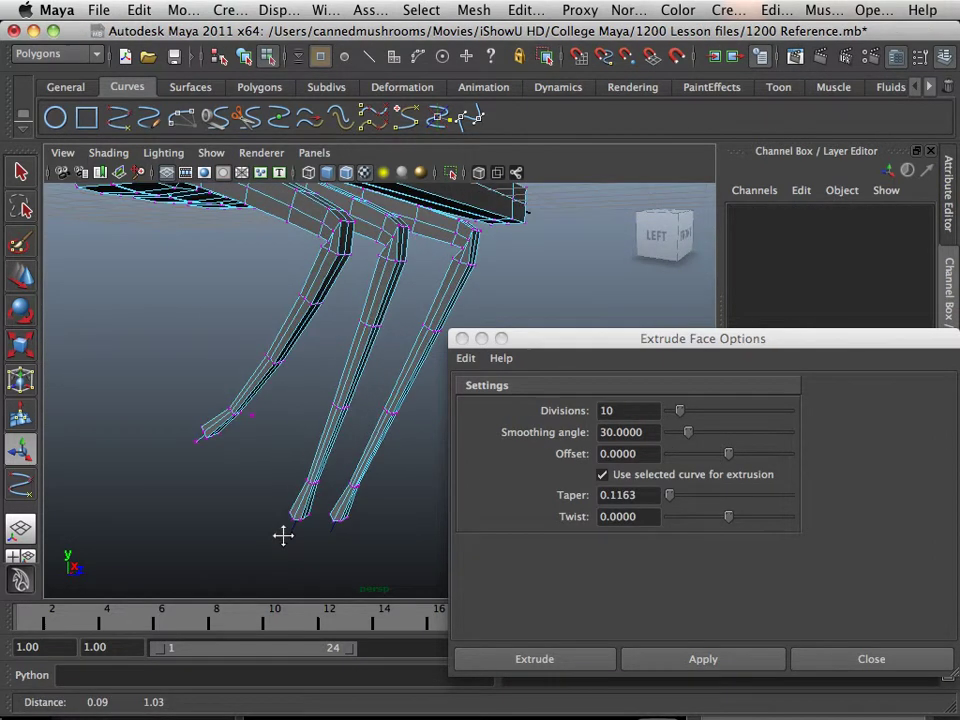
Examine the shape of all three legs from the side, the front and close up at the knees.
alt+drag(283, 536, 270, 478)
scroll(261, 479, up, 5)
alt+middle_drag(261, 479, 271, 583)
alt+right_drag(385, 406, 270, 402)
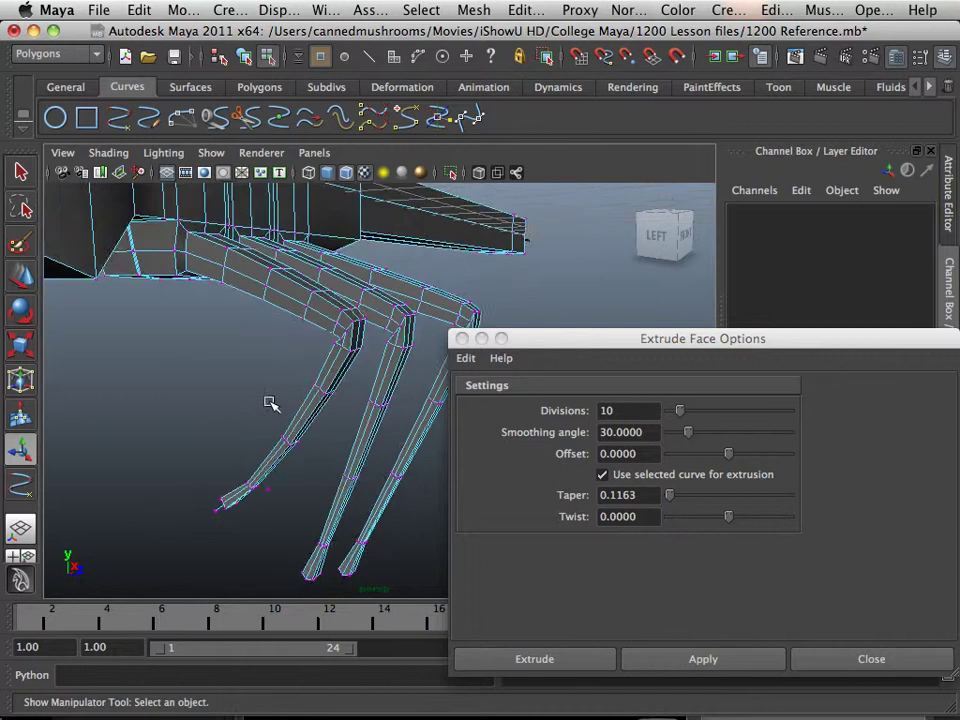
alt+drag(270, 402, 272, 395)
alt+middle_drag(275, 391, 334, 375)
alt+drag(334, 367, 223, 360)
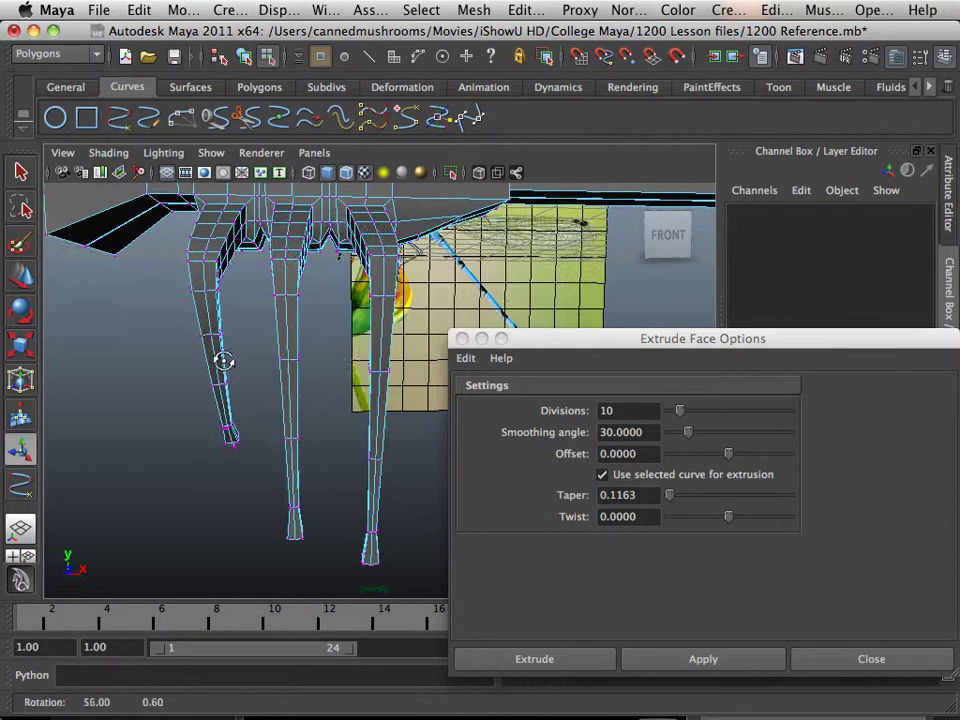
alt+middle_drag(223, 360, 168, 363)
alt+drag(232, 370, 274, 396)
alt+right_drag(274, 396, 308, 424)
alt+middle_drag(308, 424, 422, 453)
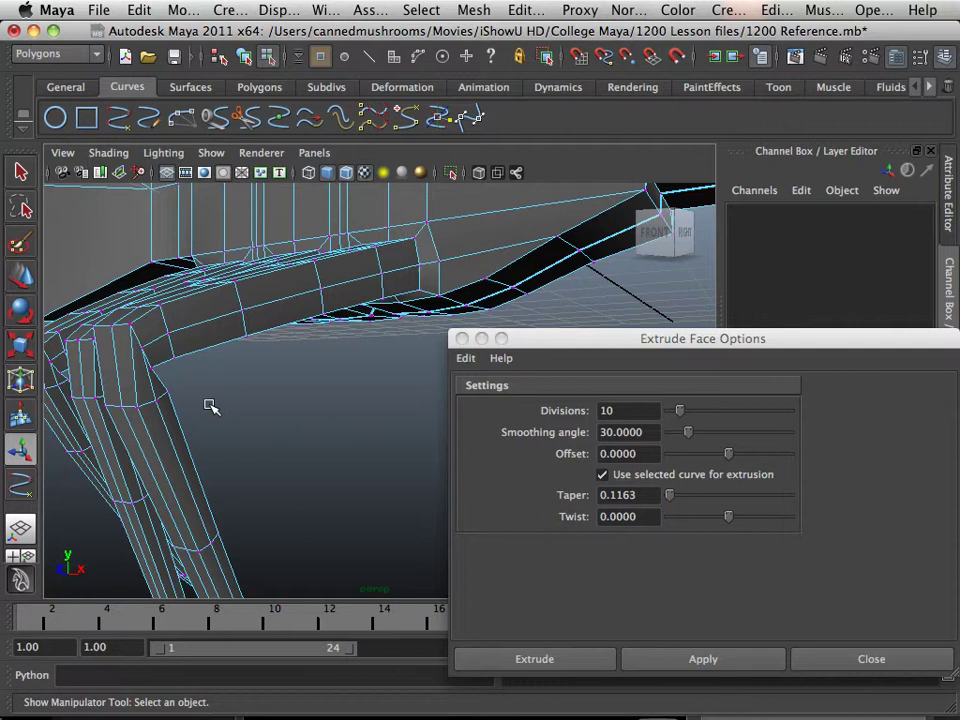
Scale up the edge loop just before the knee bend on each of the three legs to thicken the joints.
alt+drag(210, 405, 217, 409)
alt+middle_drag(217, 409, 251, 424)
right_drag(240, 345, 242, 326)
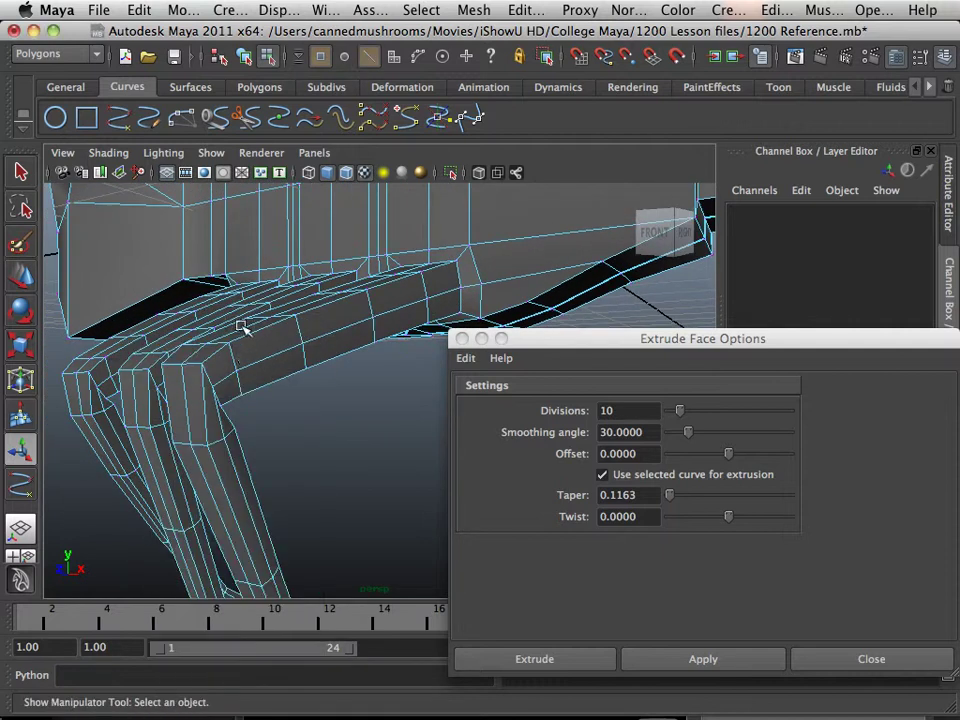
click(234, 360)
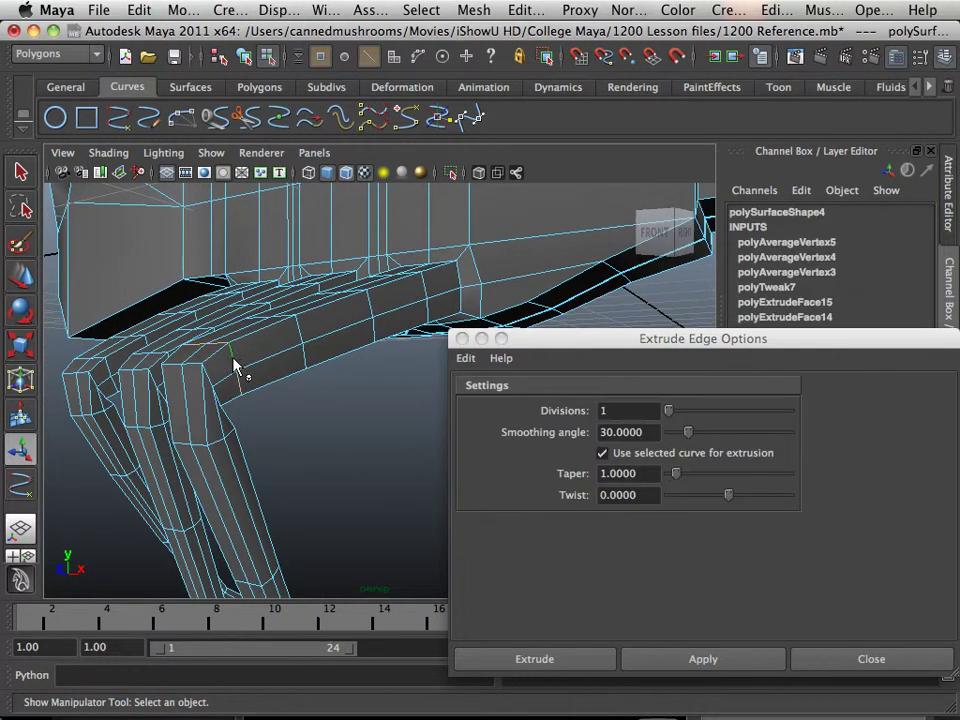
key(r)
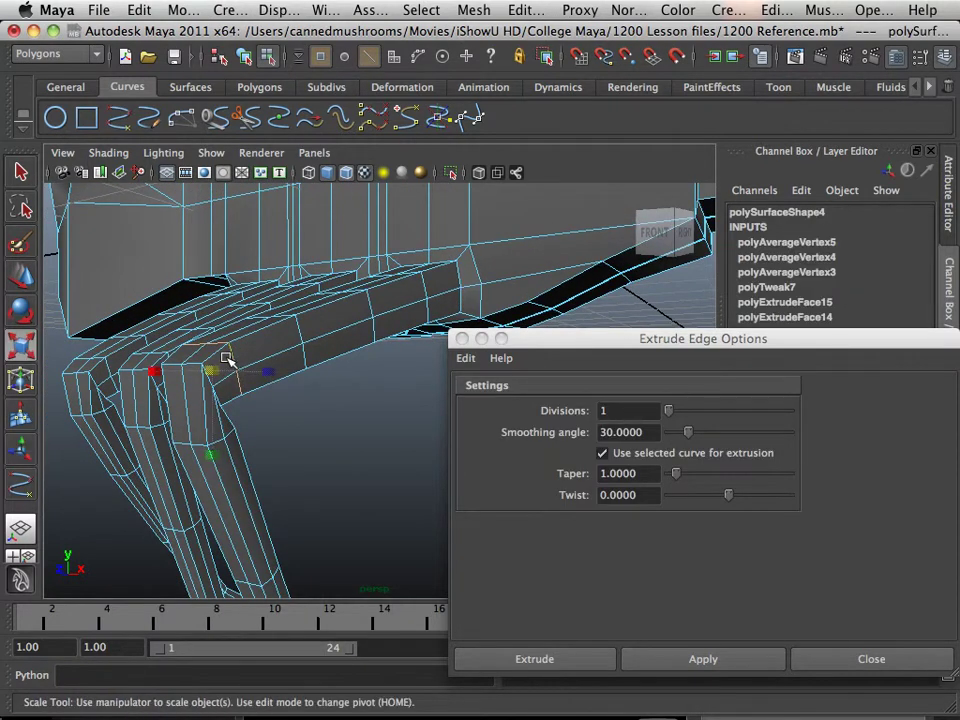
alt+drag(223, 366, 263, 414)
alt+middle_drag(203, 408, 236, 401)
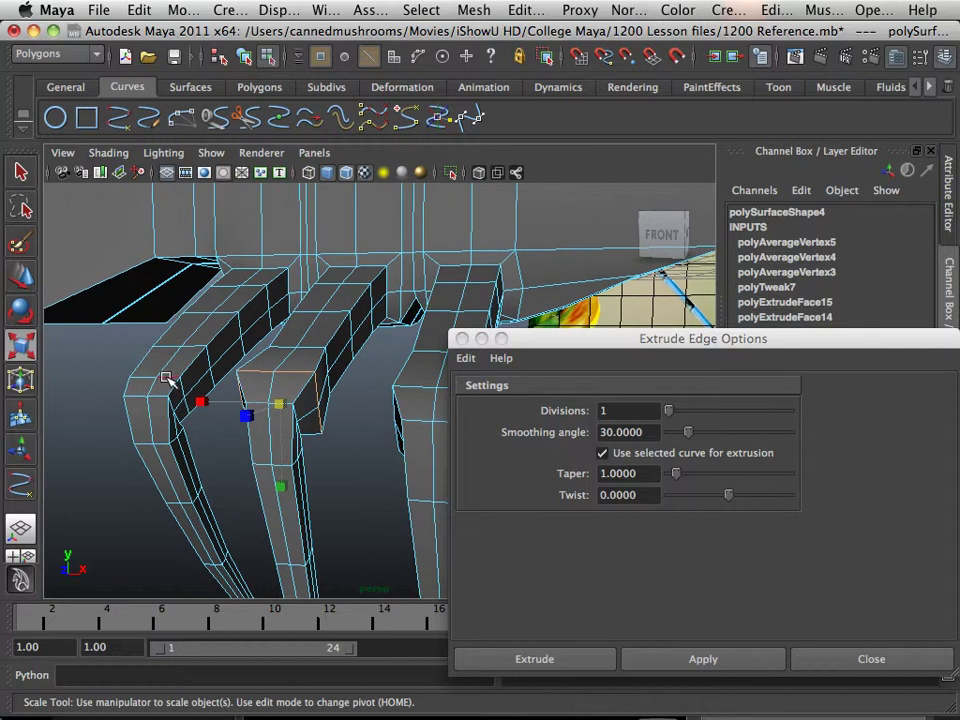
click(166, 378)
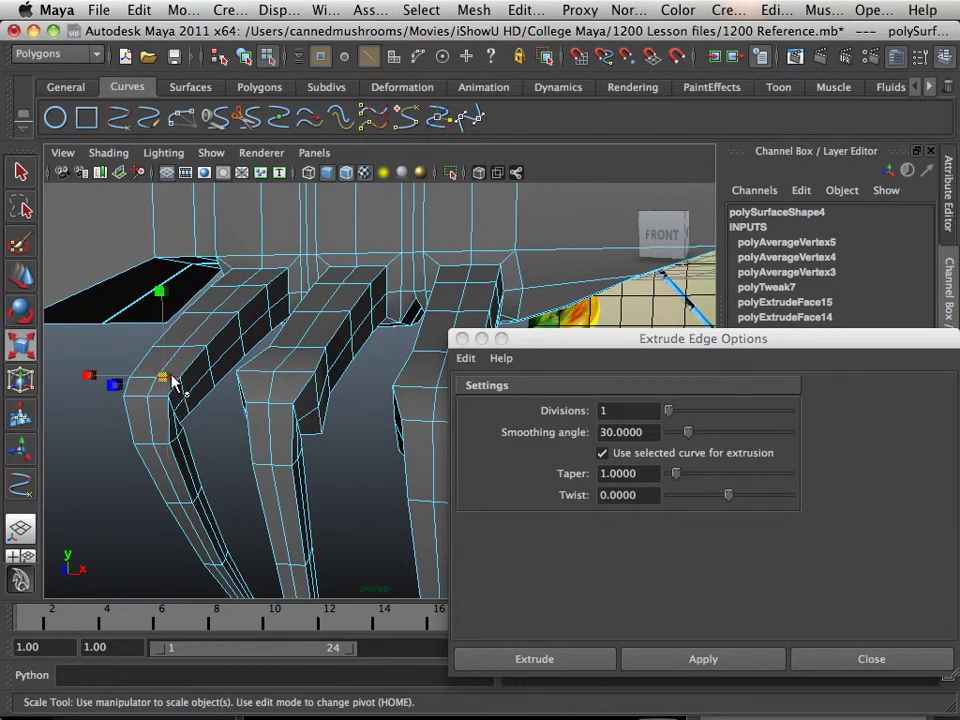
drag(173, 381, 177, 397)
click(182, 388)
Scale up the edge loop just below the knee on each of the three legs.
alt+middle_drag(205, 402, 115, 295)
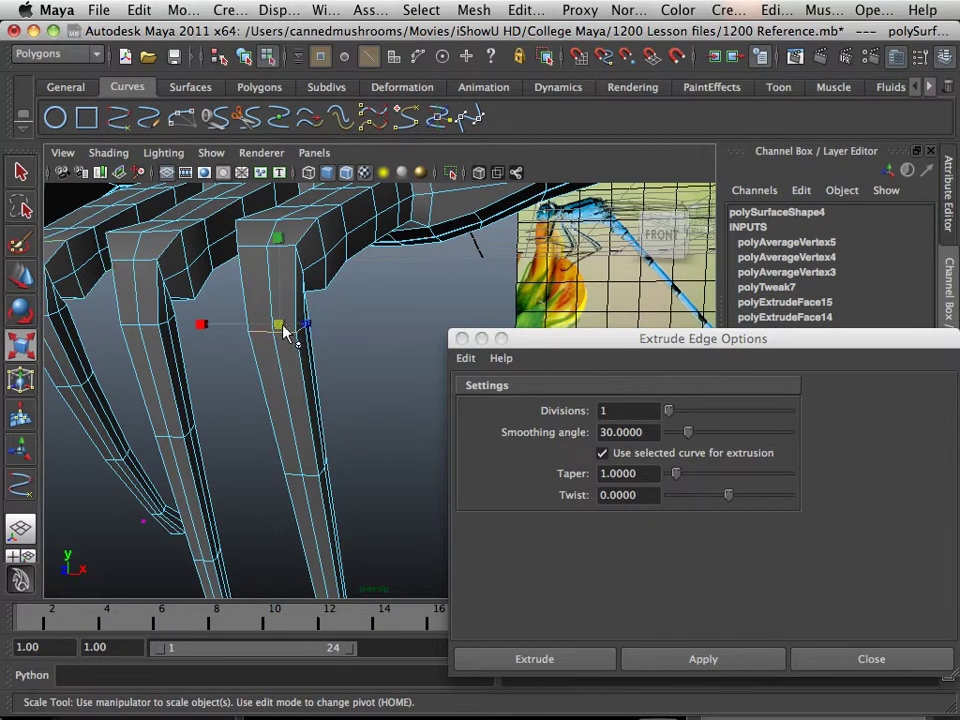
drag(281, 327, 297, 332)
alt+middle_drag(169, 320, 248, 344)
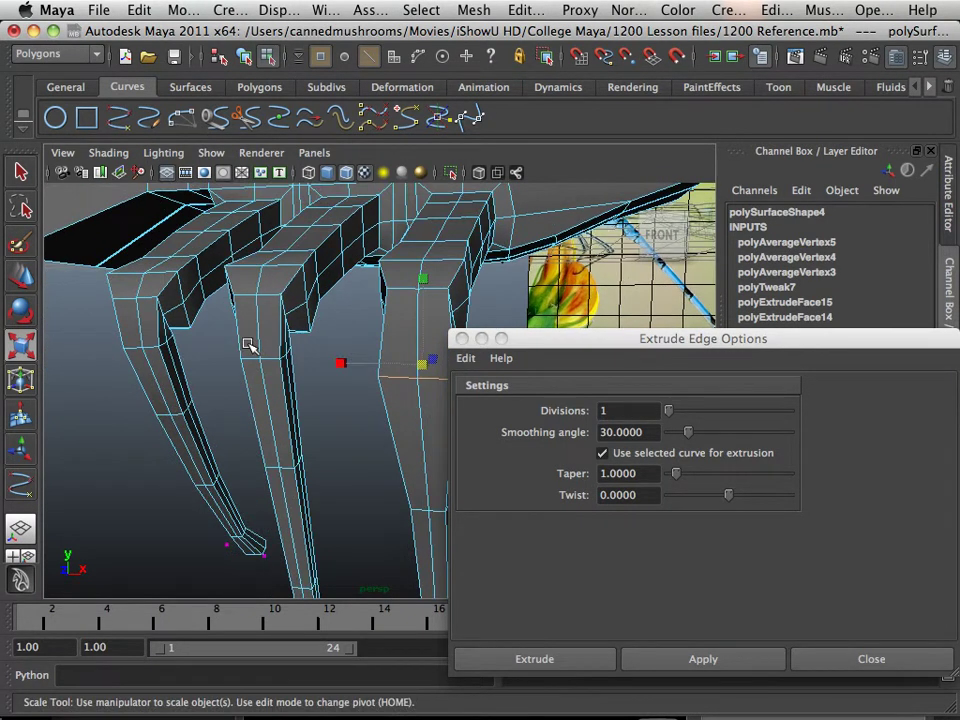
drag(267, 357, 277, 358)
alt+drag(172, 343, 219, 343)
alt+drag(139, 343, 55, 263)
Examine the thickened knees against the whole body and inspect the lower legs.
alt+middle_drag(55, 263, 184, 399)
mouse_move(237, 431)
alt+middle_down()
mouse_move(216, 396)
mouse_move(236, 399)
mouse_move(187, 321)
alt+middle_up()
alt+right_drag(187, 321, 18, 308)
alt+middle_drag(202, 360, 178, 362)
alt+drag(190, 365, 92, 379)
alt+middle_drag(117, 375, 98, 429)
alt+drag(99, 428, 106, 424)
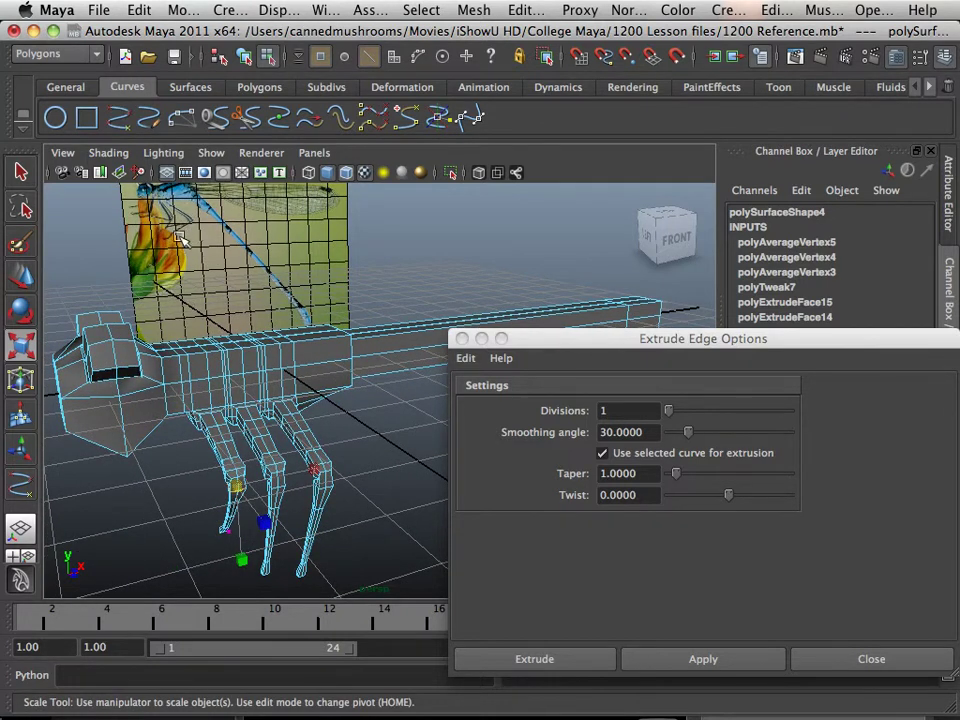
alt+middle_drag(219, 450, 195, 261)
alt+right_drag(199, 325, 339, 399)
alt+middle_drag(249, 334, 309, 390)
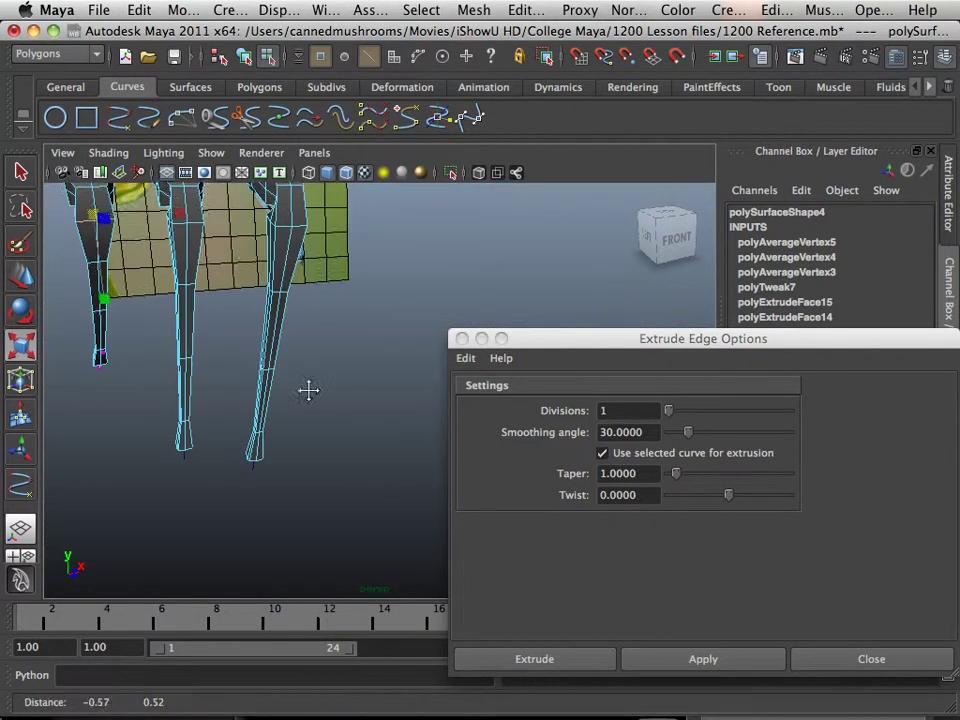
alt+right_drag(269, 380, 290, 385)
Insert one edge loop with the Insert Edge Loop Tool between the last two lower-leg rings of both long legs.
alt+drag(290, 386, 367, 410)
alt+right_drag(367, 410, 350, 398)
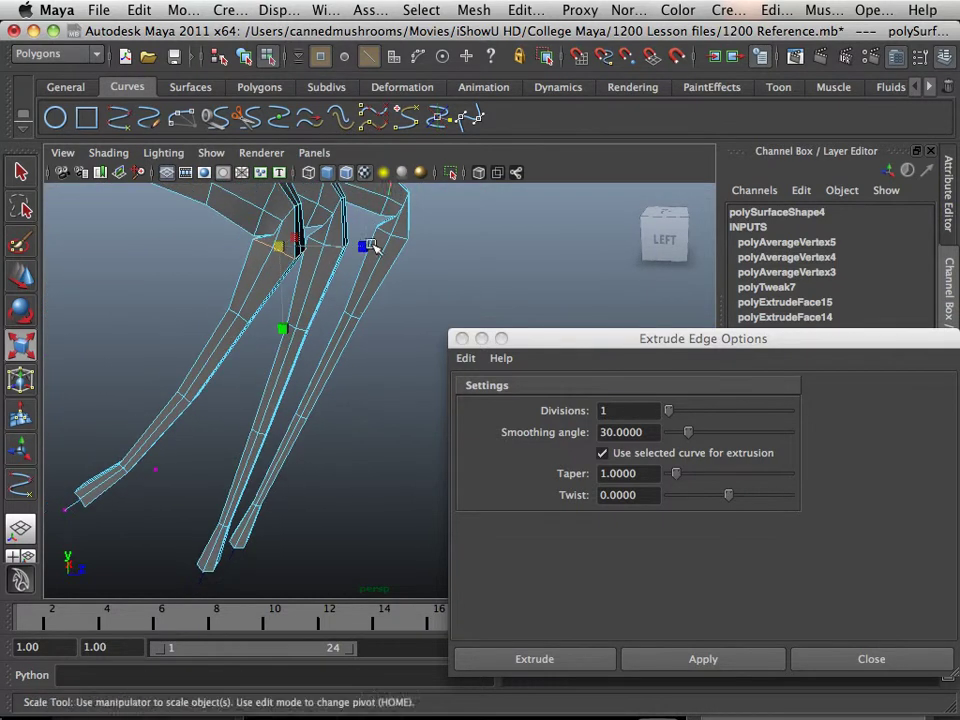
click(527, 10)
click(553, 165)
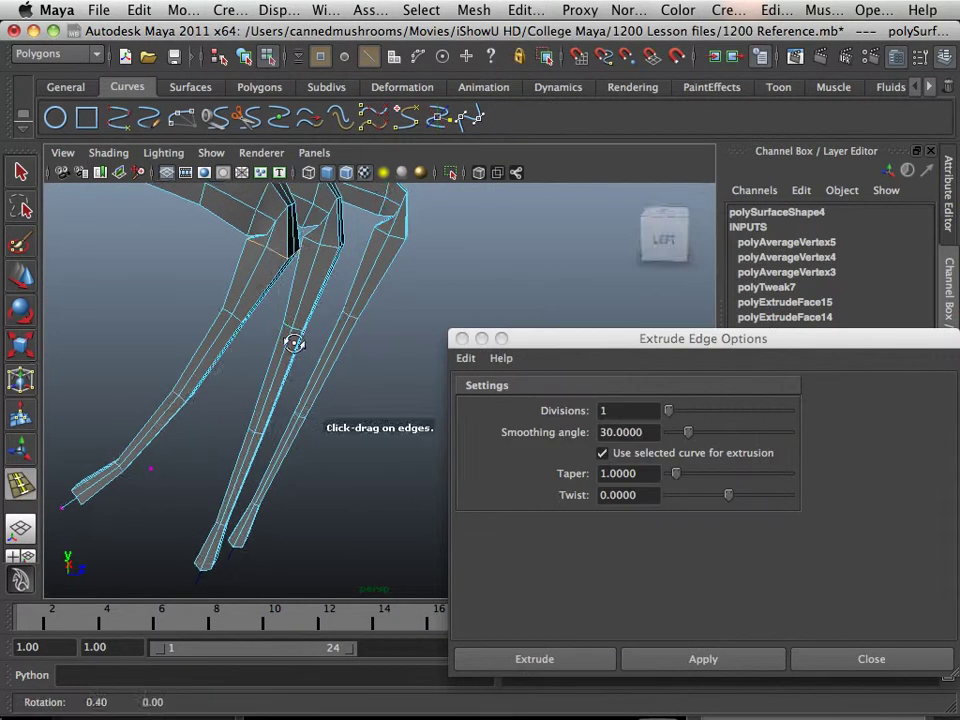
alt+drag(293, 343, 240, 328)
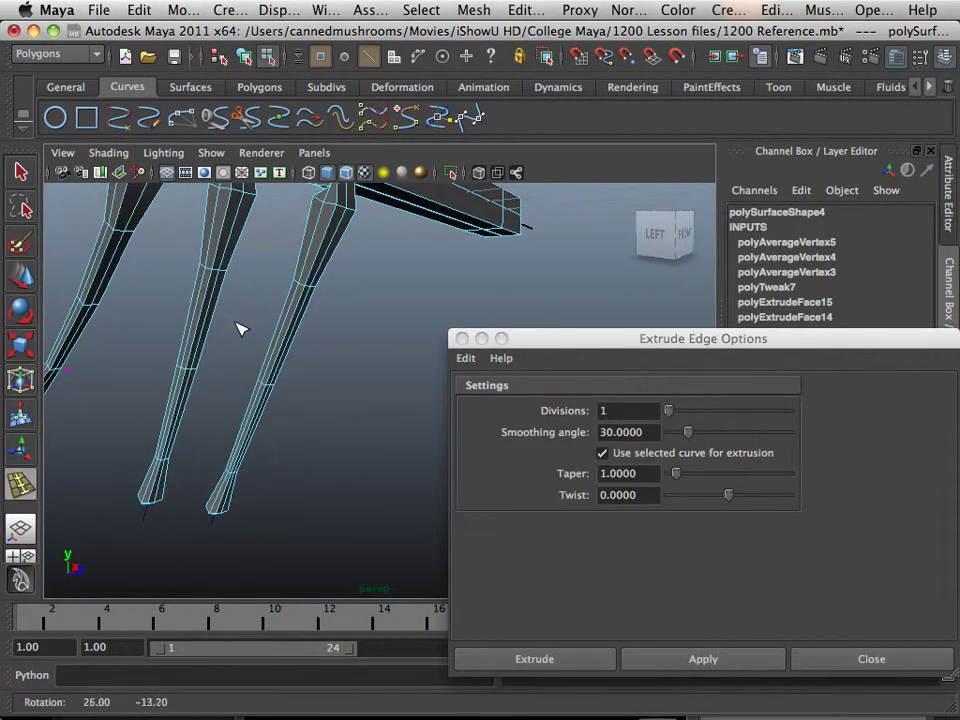
click(250, 425)
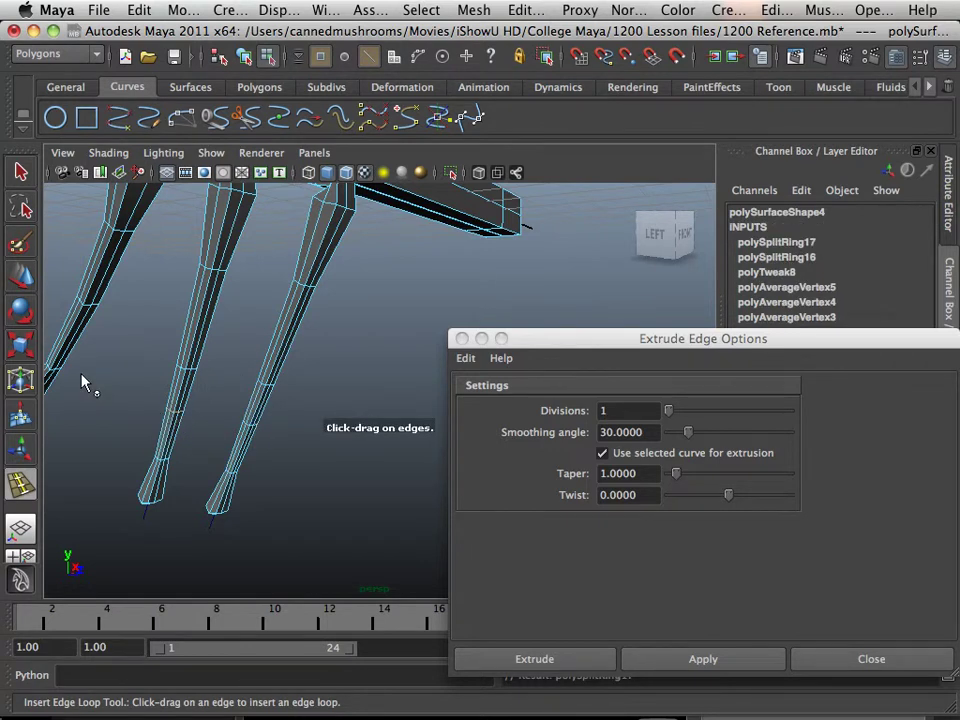
Insert two more edge loops on each long leg, closely flanking the newly added ring above and below.
alt+right_drag(85, 383, 215, 402)
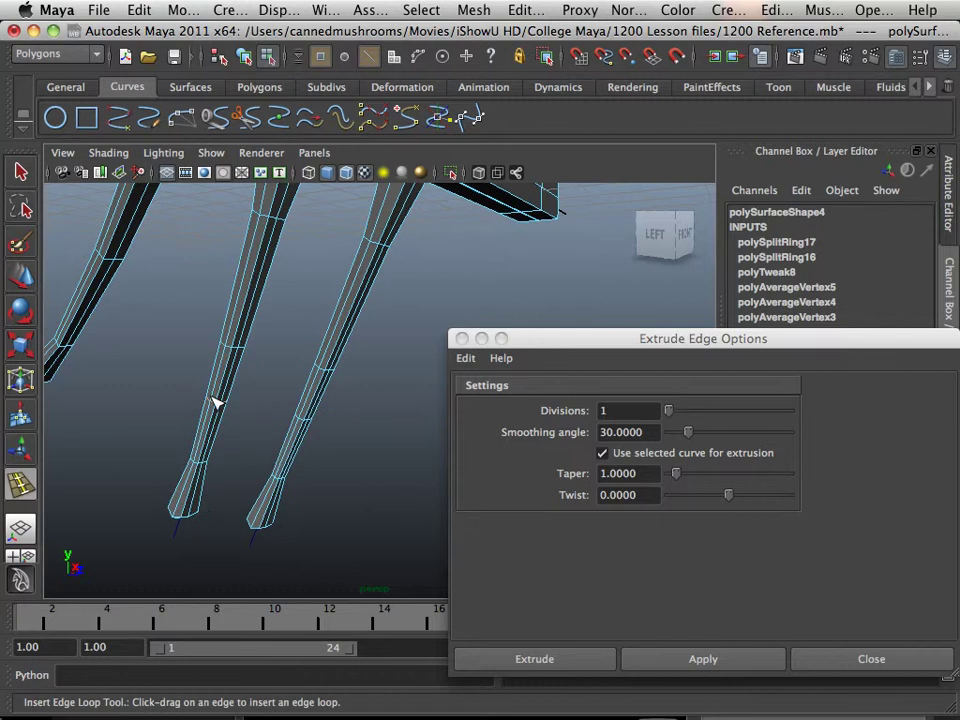
click(222, 397)
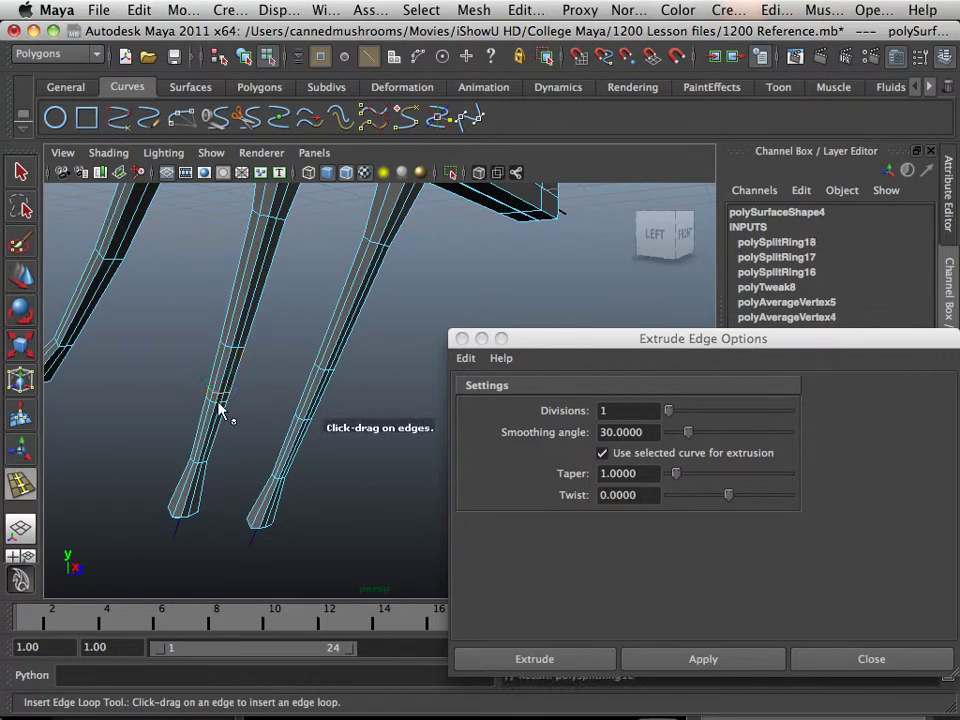
click(214, 404)
drag(310, 419, 300, 422)
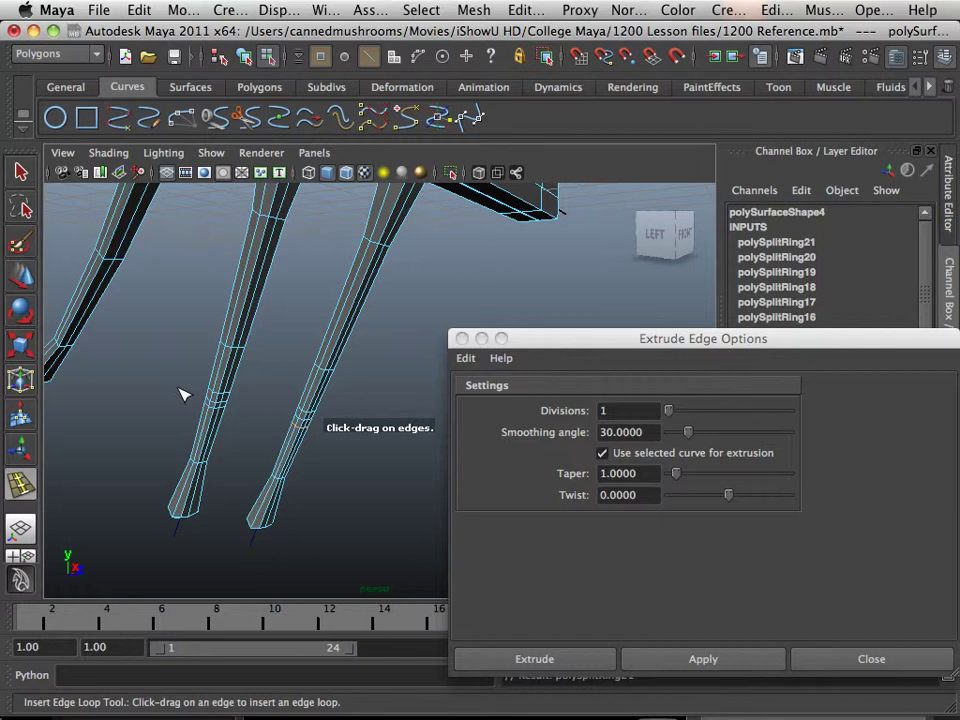
Push the upper of the three tight edge loops on the middle leg outward with Transform Component, along its local Z axis.
alt+middle_drag(184, 392, 163, 373)
mouse_move(163, 373)
alt+mouse_down()
mouse_move(229, 394)
mouse_move(152, 358)
alt+mouse_up()
alt+right_drag(152, 358, 221, 396)
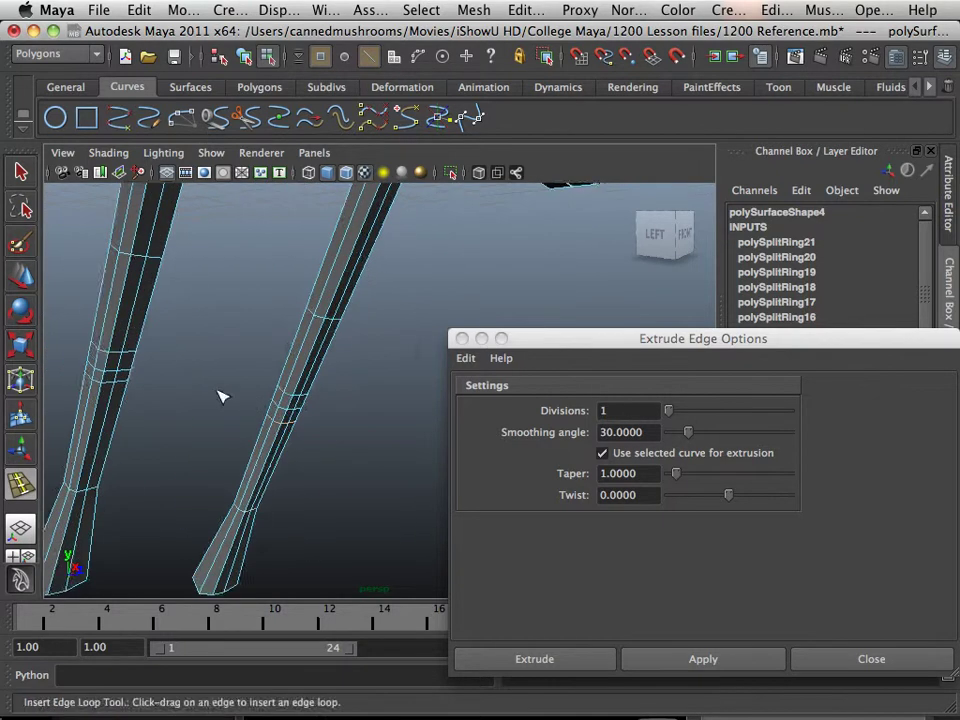
alt+middle_drag(221, 396, 278, 390)
click(21, 276)
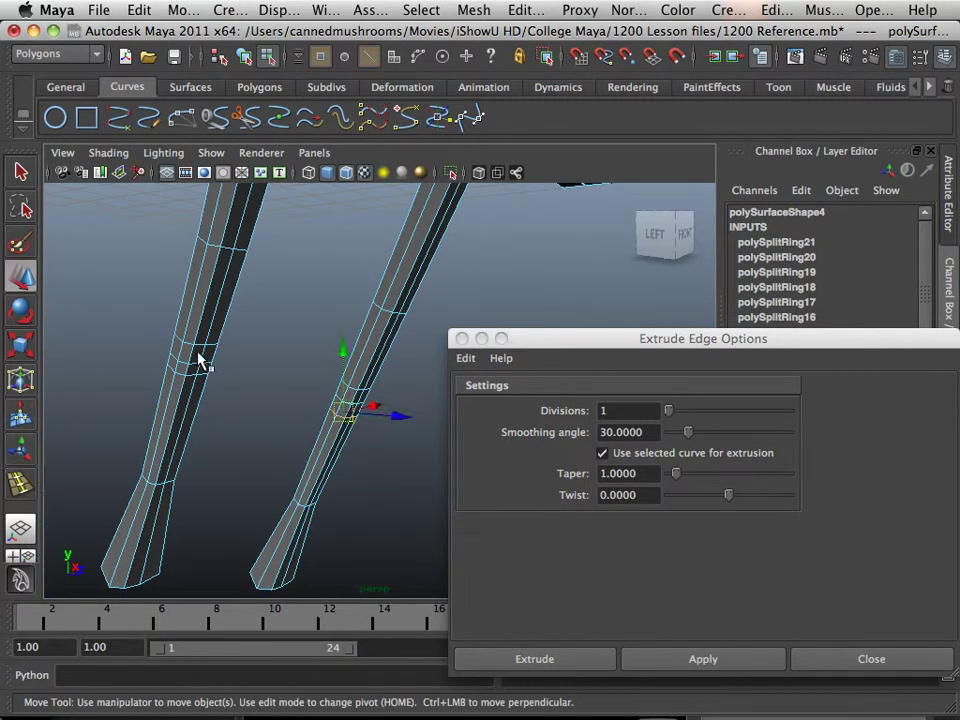
scroll(197, 357, up, 1)
scroll(191, 349, down, 1)
right_drag(188, 352, 193, 304)
click(190, 342)
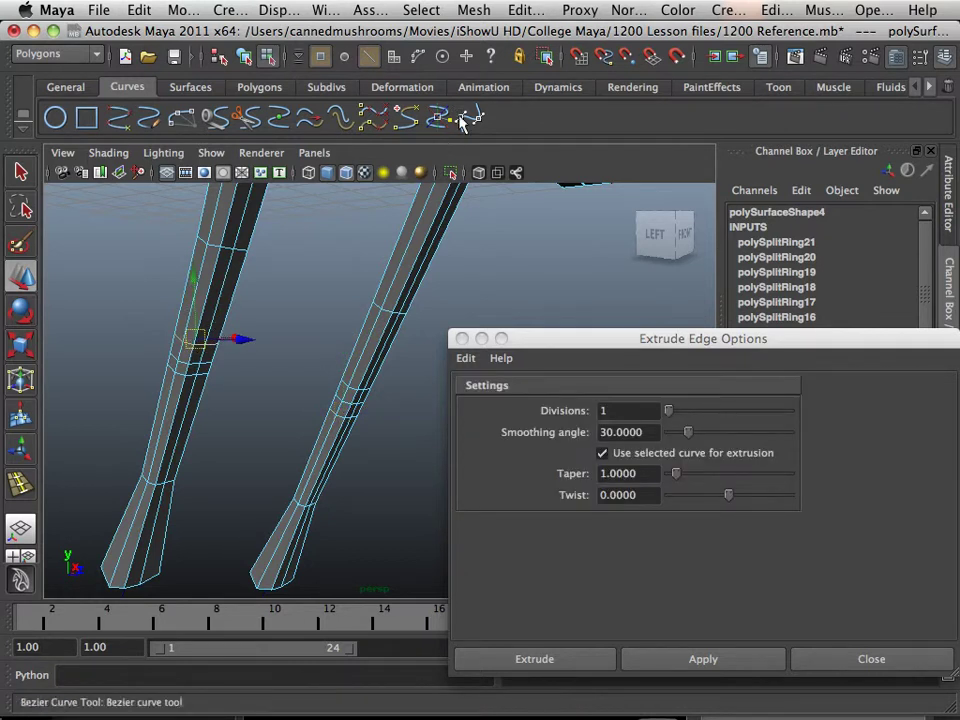
click(474, 12)
mouse_move(545, 18)
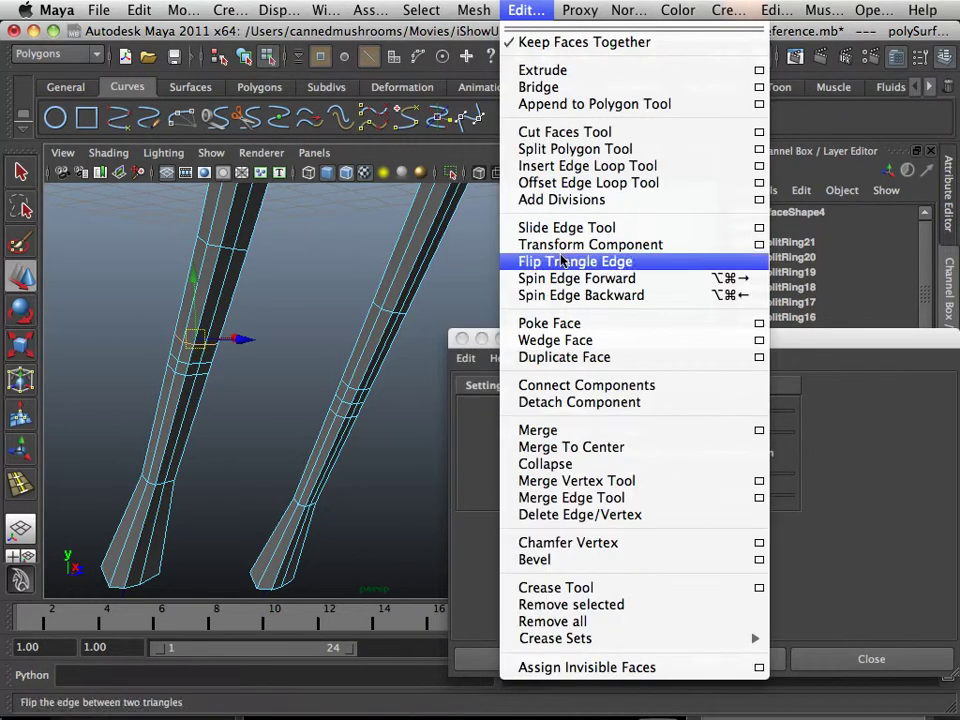
click(590, 244)
drag(243, 358, 249, 377)
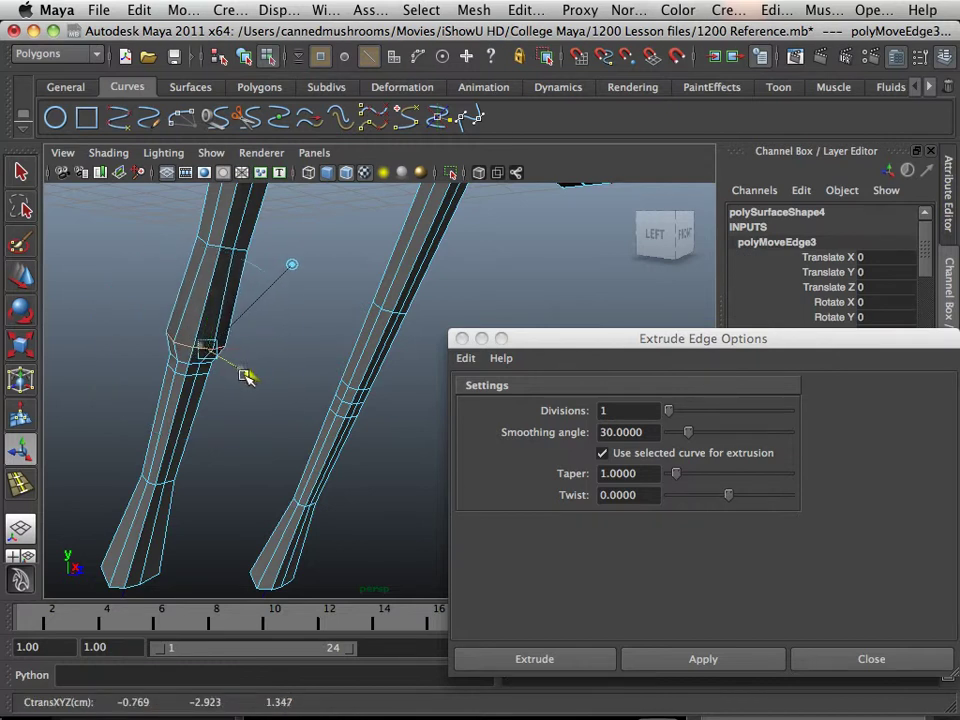
Repeat Transform Component on the middle leg's lower tight edge loop, pushing it outward to form the ankle joint.
click(180, 374)
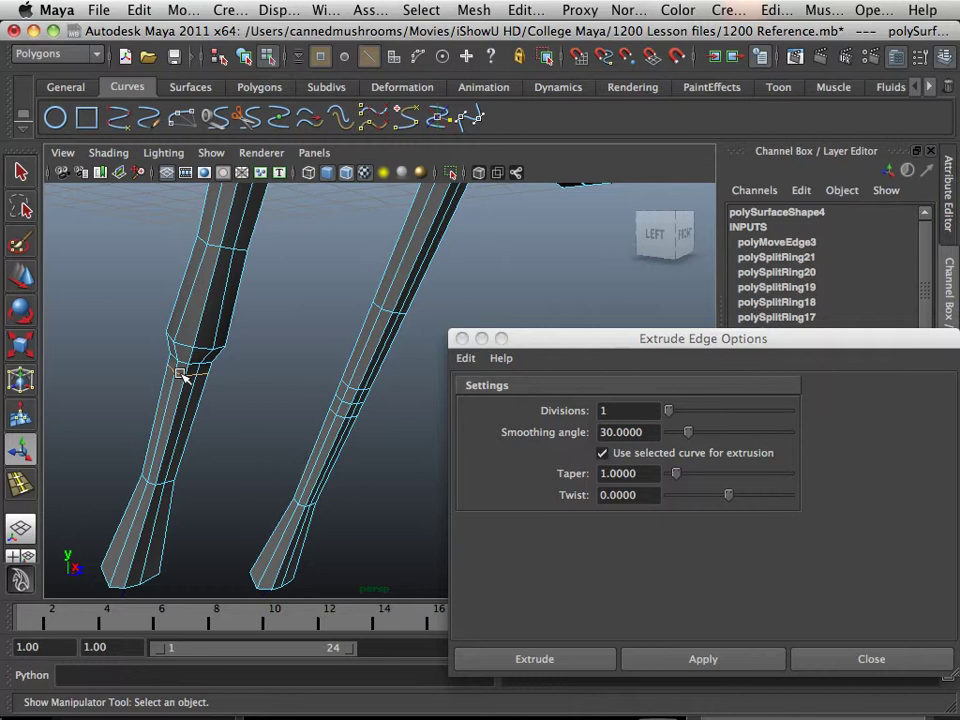
click(183, 375)
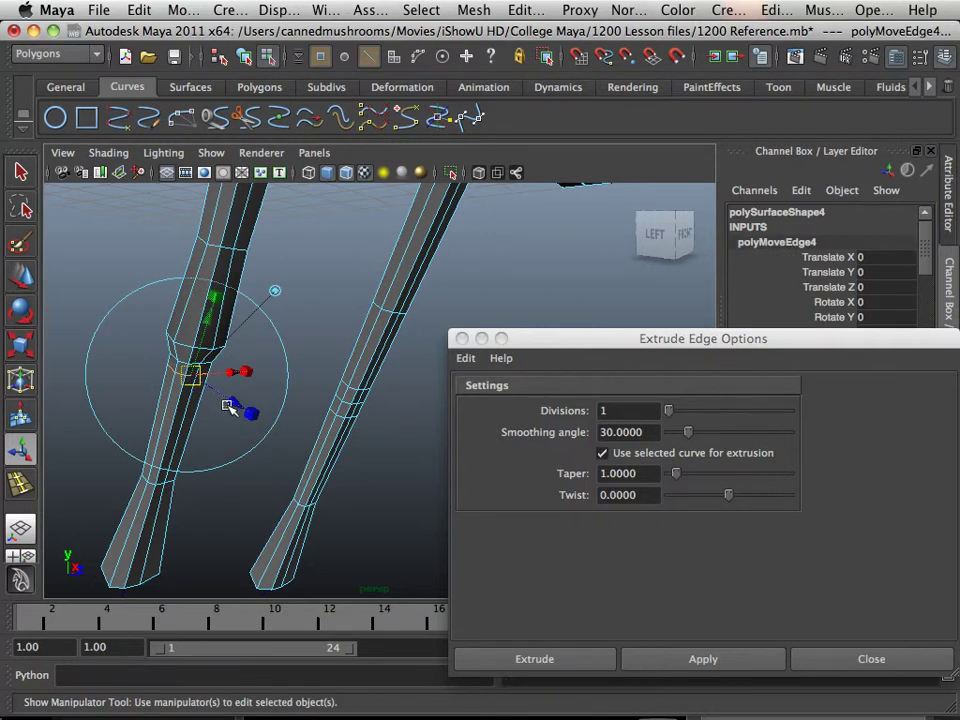
click(224, 405)
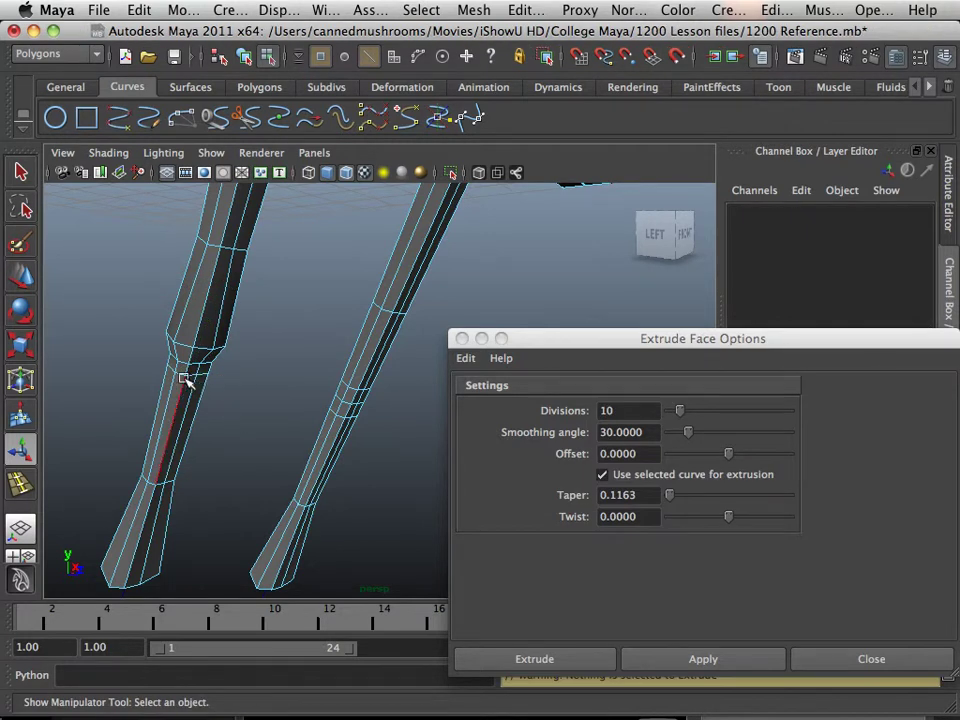
click(186, 381)
drag(231, 401, 240, 401)
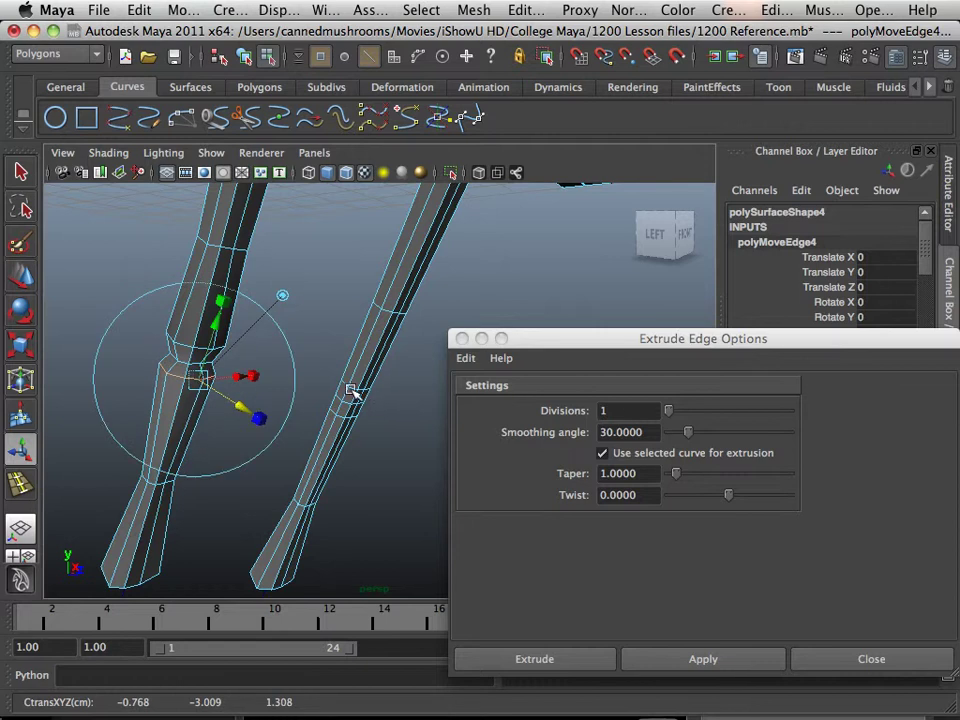
Push the upper tight edge loop of the other long leg outward with Transform Component.
scroll(352, 390, up, 4)
alt+middle_drag(354, 390, 331, 401)
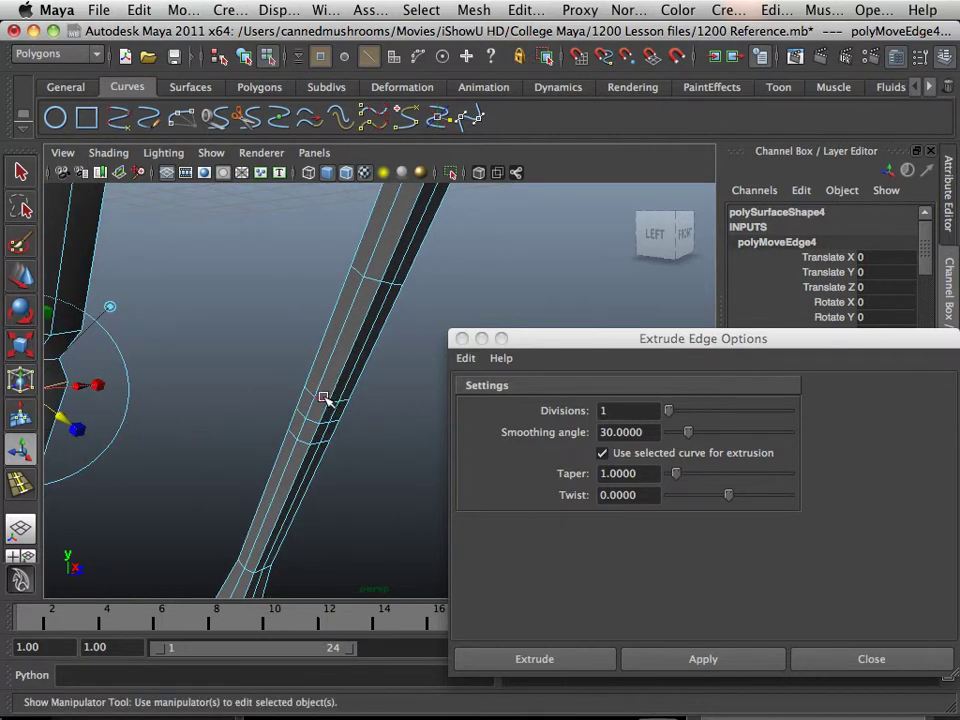
double_click(324, 398)
click(322, 398)
drag(388, 440, 383, 441)
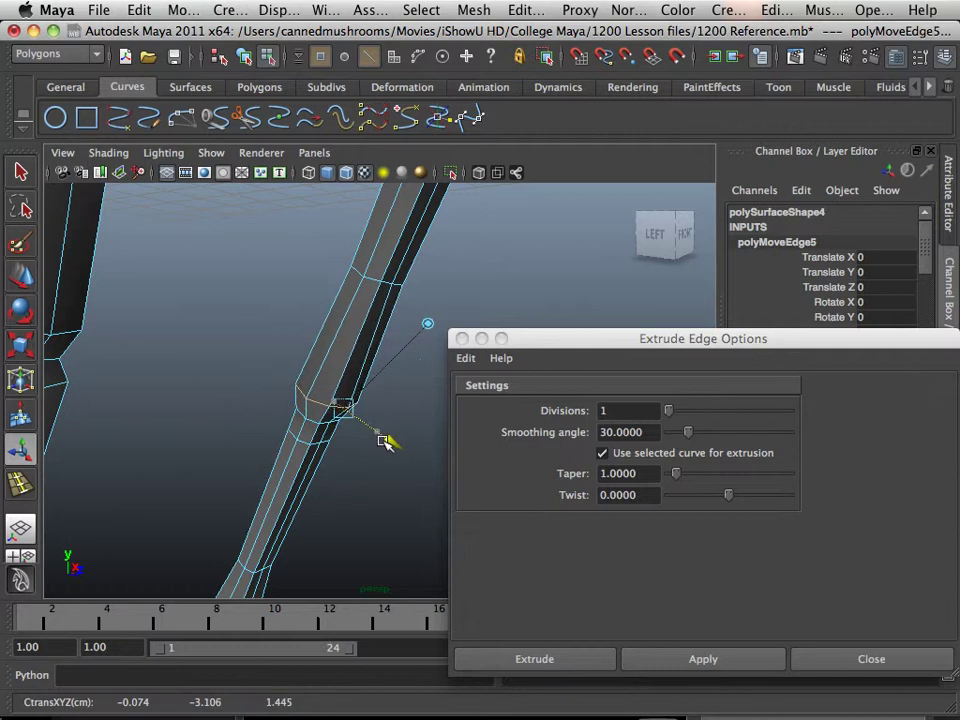
Push the other long leg's lower tight edge loop outward with Transform Component to complete its joint.
double_click(303, 443)
key(g)
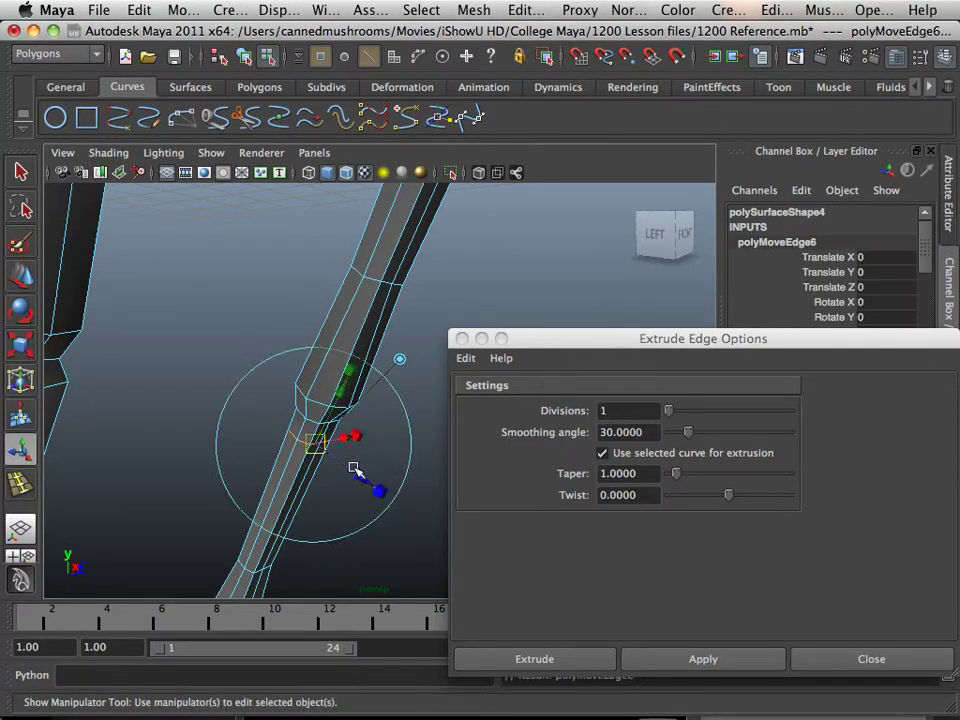
drag(359, 473, 360, 470)
scroll(292, 402, down, 3)
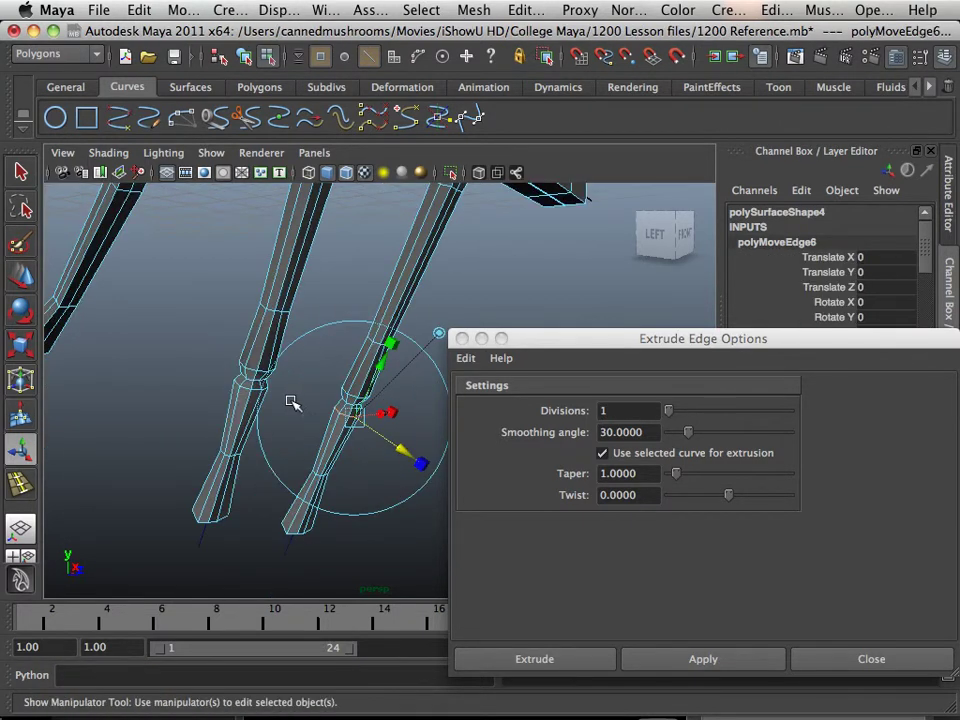
alt+drag(288, 390, 242, 332)
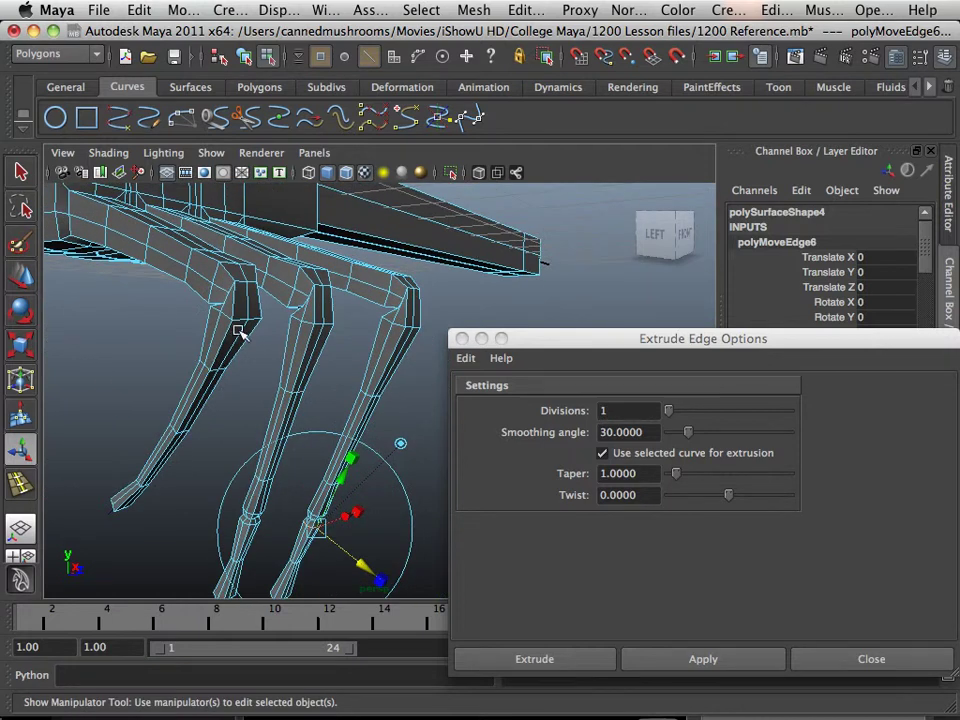
Return the insect mesh to object mode, display it in smooth preview and clear the selection.
right_click(237, 335)
click(317, 304)
key(3)
click(225, 289)
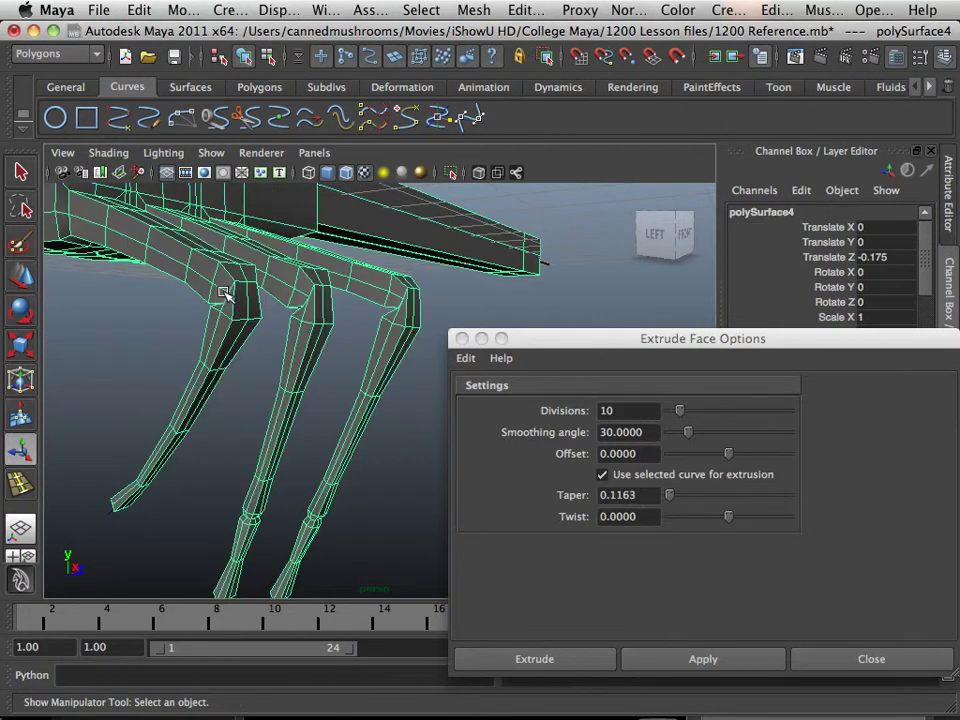
click(340, 382)
Push the upper edge loop of the other long leg's ankle joint further outward with Transform Component, comparing smoothed and unsmoothed display.
alt+middle_drag(345, 384, 350, 268)
alt+right_drag(350, 268, 366, 376)
alt+middle_drag(332, 380, 352, 332)
alt+right_drag(352, 332, 333, 436)
alt+middle_drag(251, 403, 334, 401)
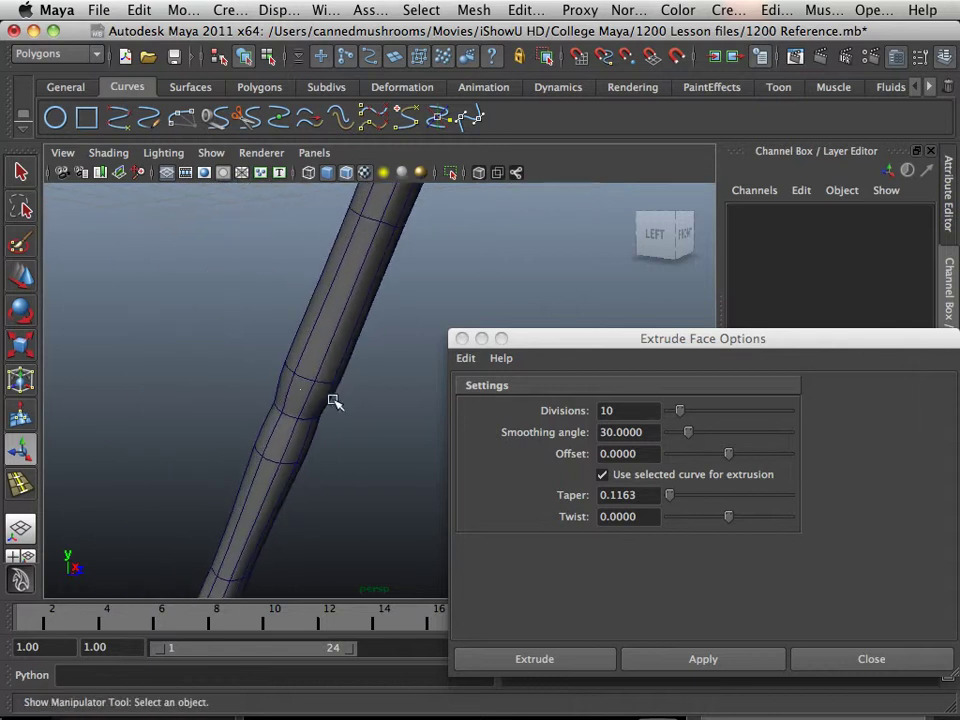
right_drag(296, 388, 309, 316)
click(310, 316)
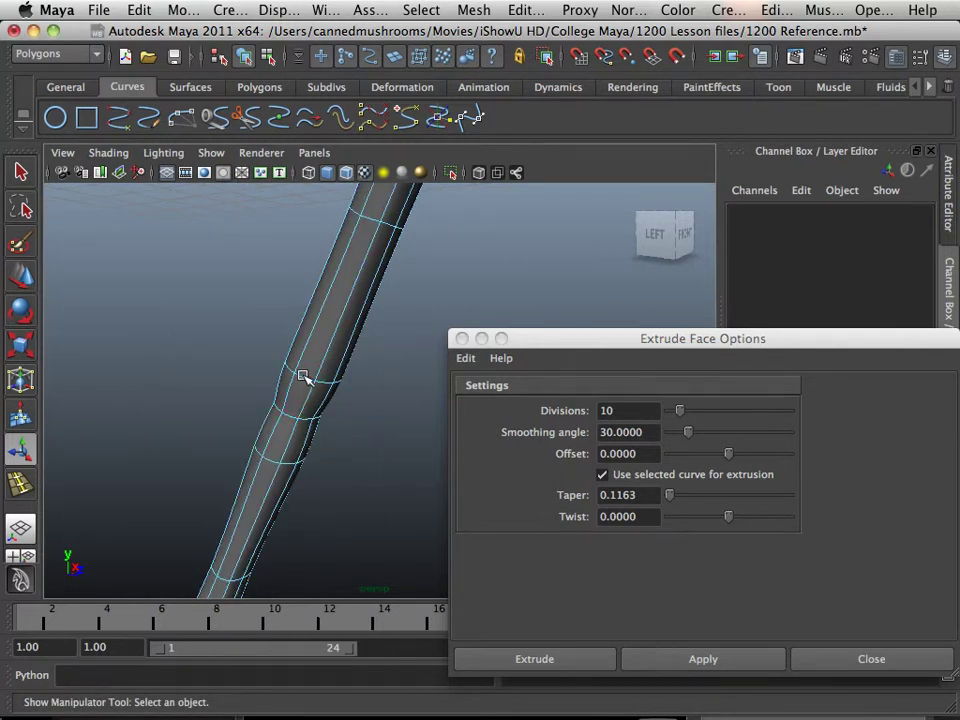
click(302, 376)
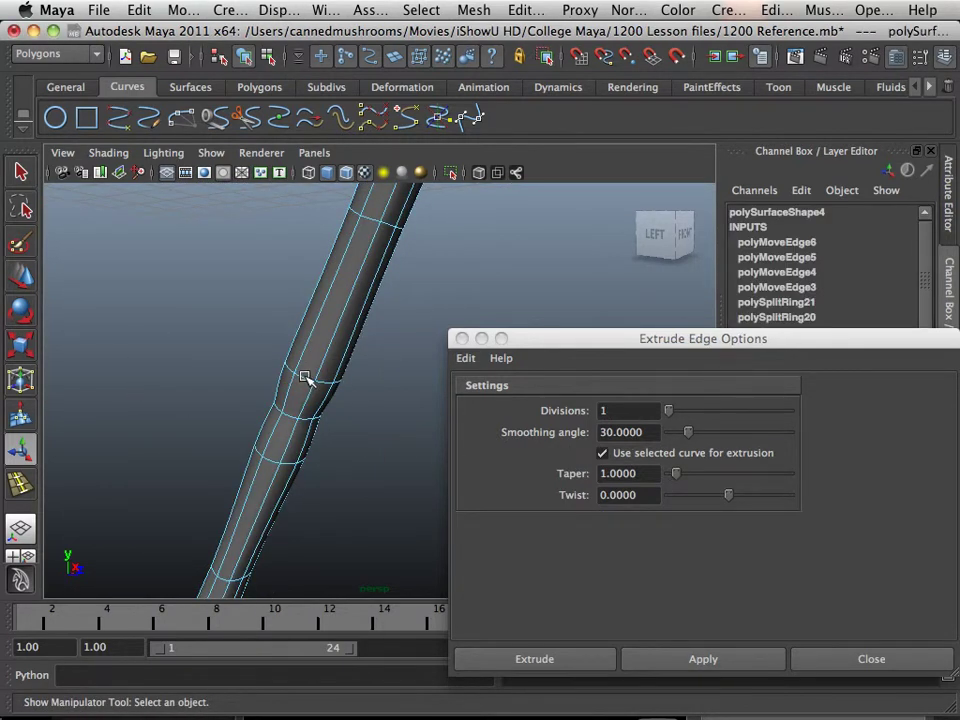
key(1)
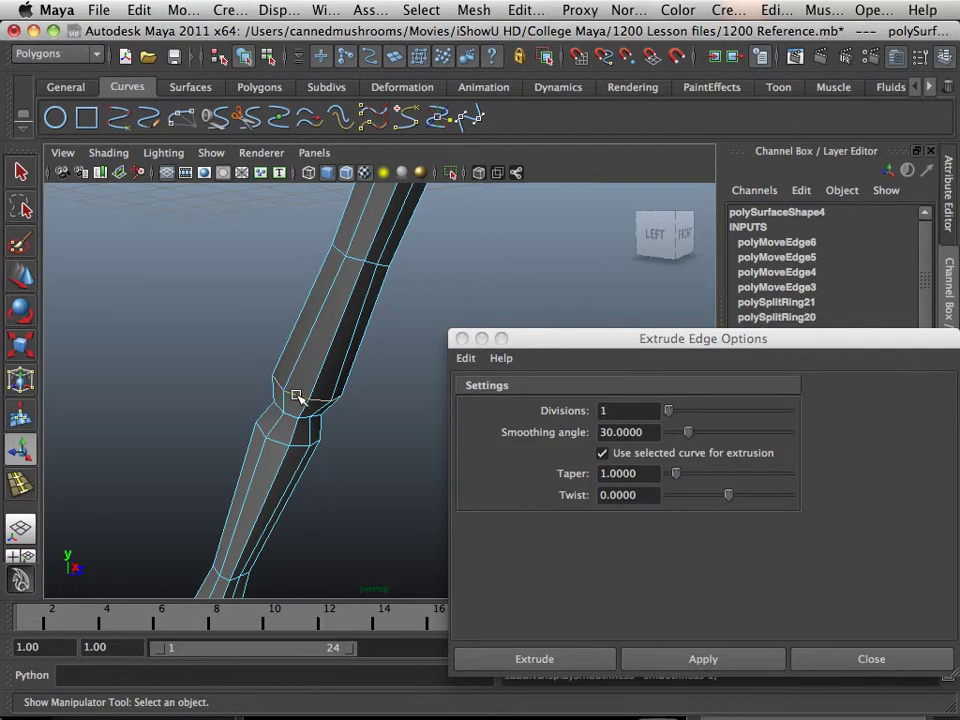
key(3)
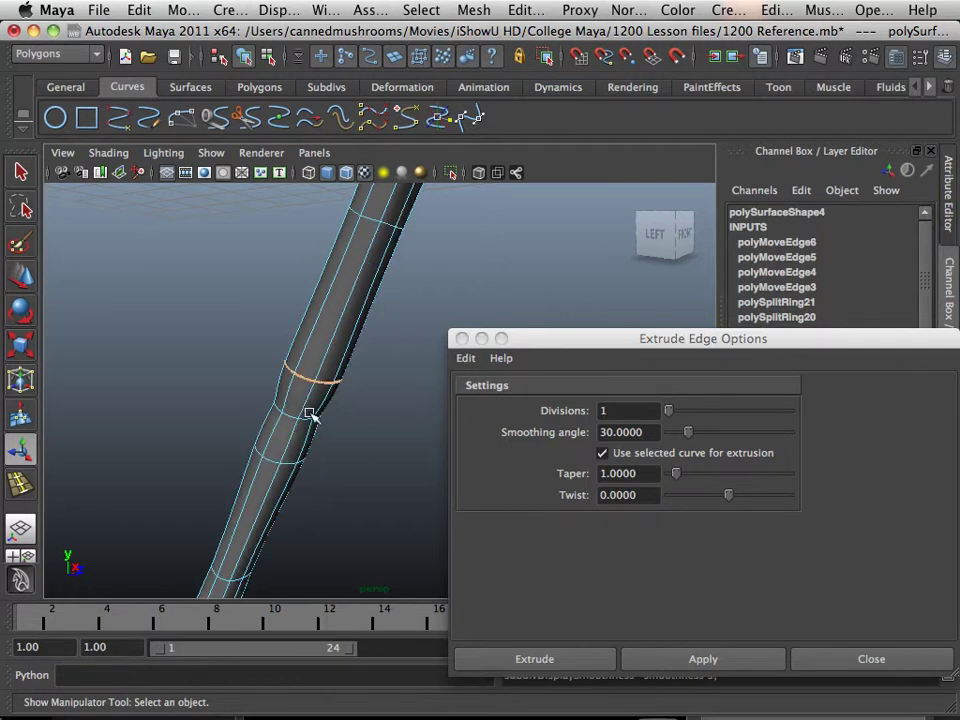
key(g)
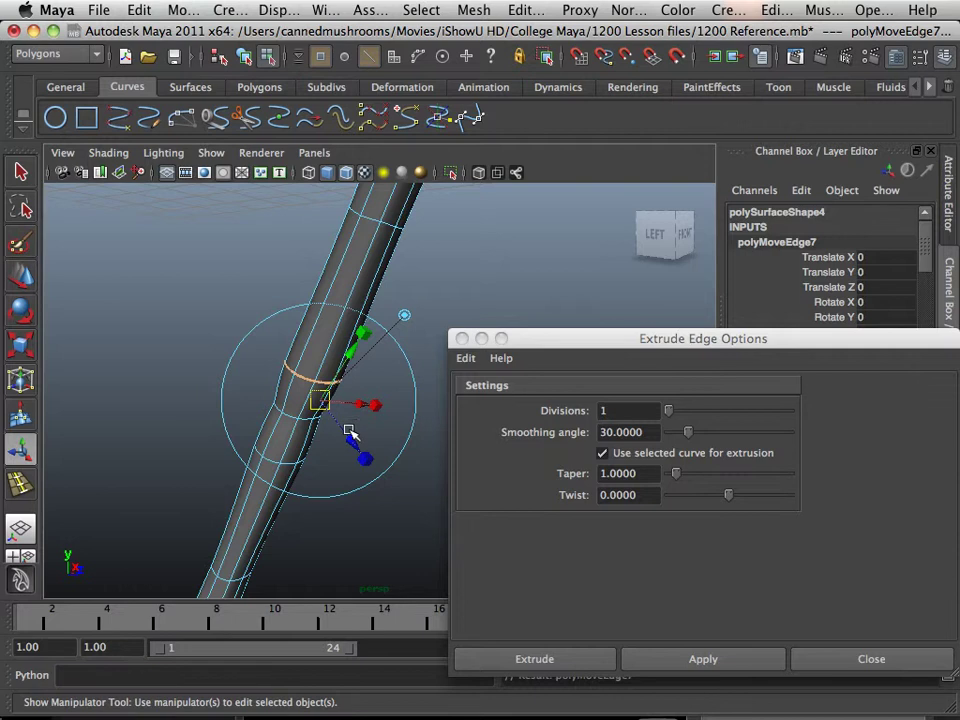
drag(349, 432, 344, 475)
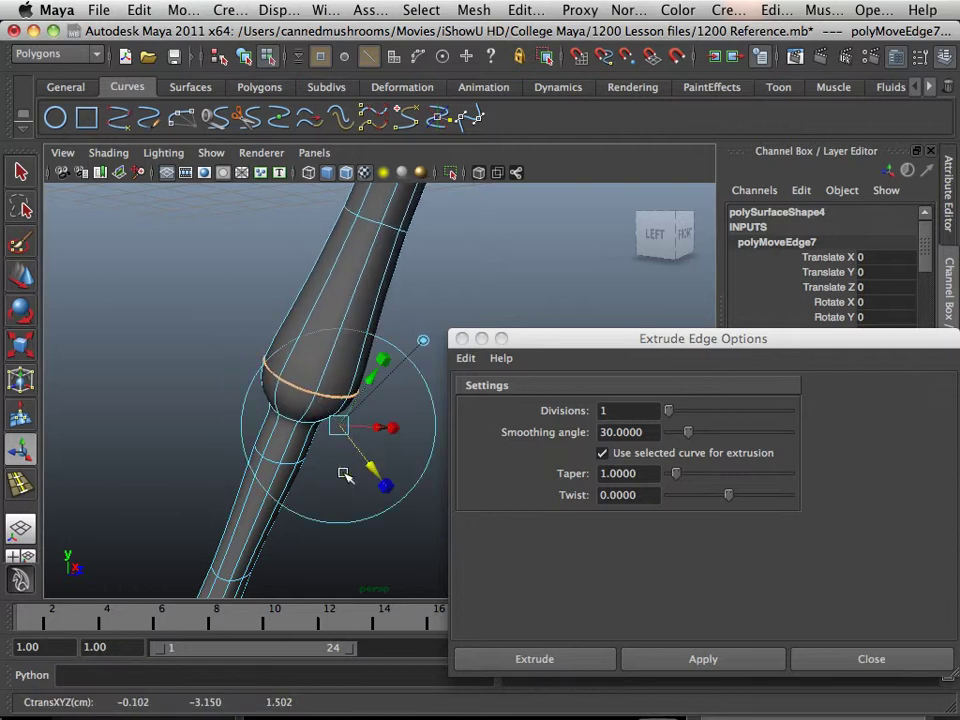
Widen the lower edge loop of the same ankle joint with Transform Component, along its local Z axis.
click(270, 460)
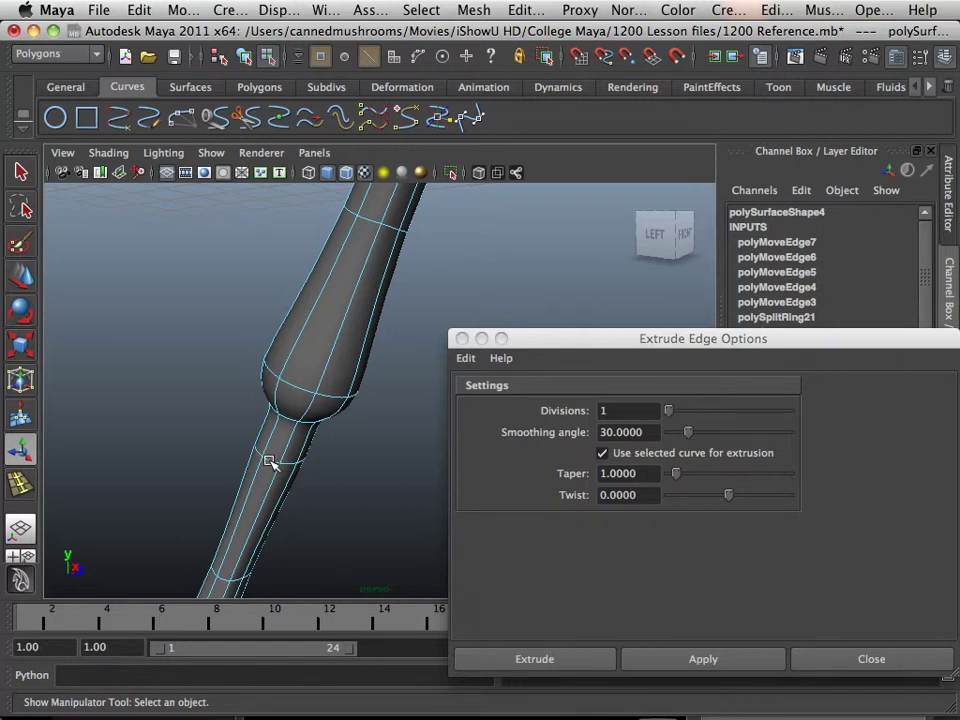
alt+middle_drag(269, 461, 296, 413)
alt+right_drag(297, 410, 357, 436)
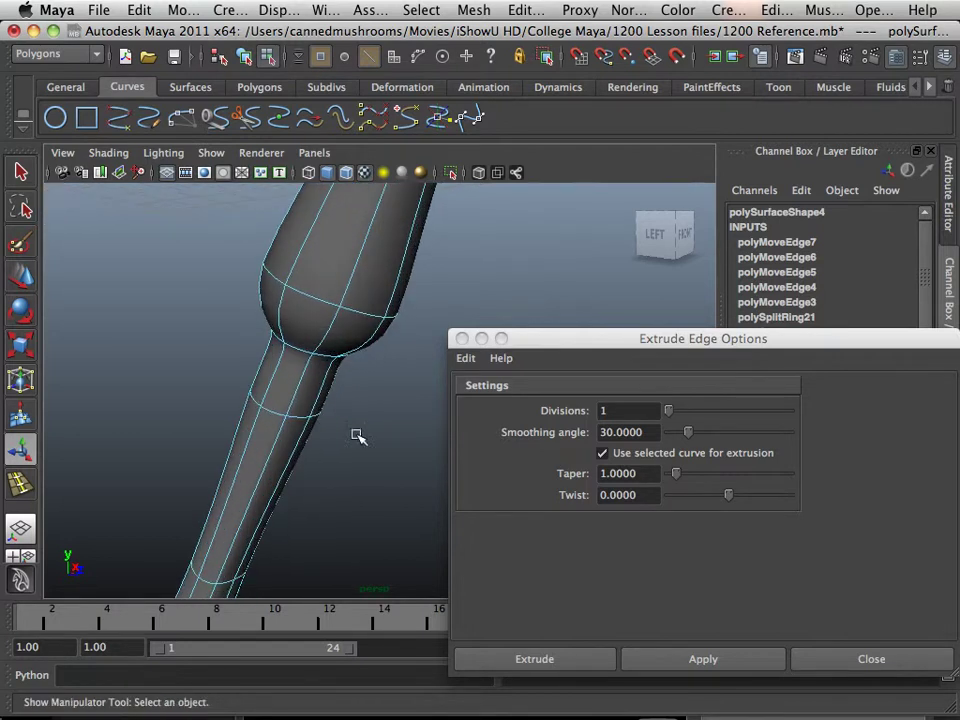
double_click(269, 412)
key(super+z)
shift+right_drag(269, 412, 359, 454)
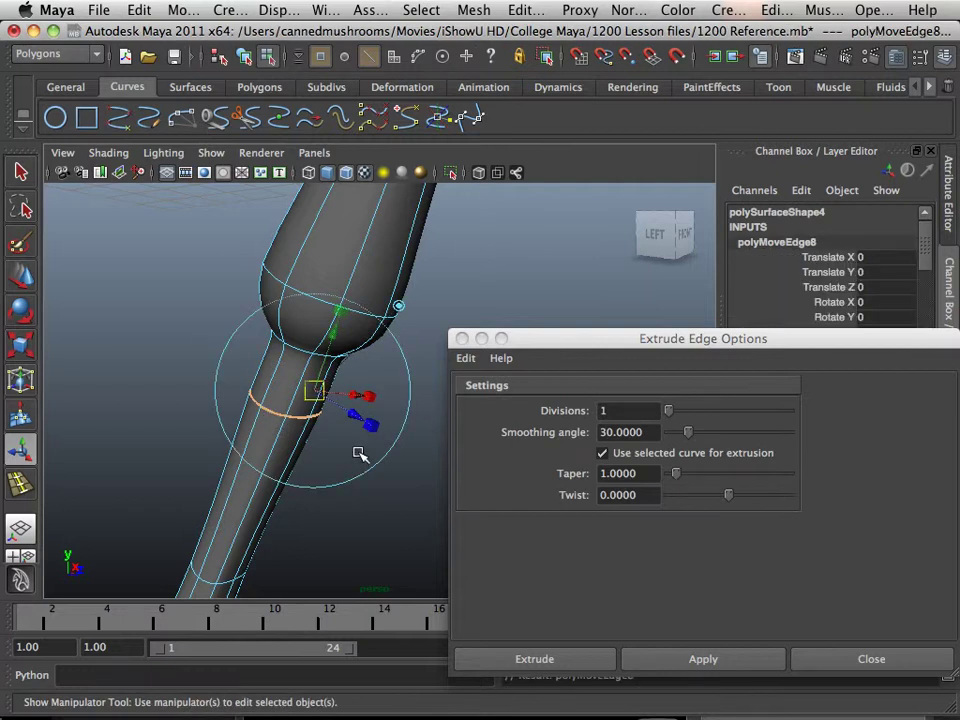
drag(355, 416, 390, 439)
Push the upper edge loop of the middle leg's ankle joint further outward with Transform Component.
alt+right_drag(374, 438, 238, 384)
alt+middle_drag(238, 384, 272, 402)
alt+right_drag(272, 402, 284, 404)
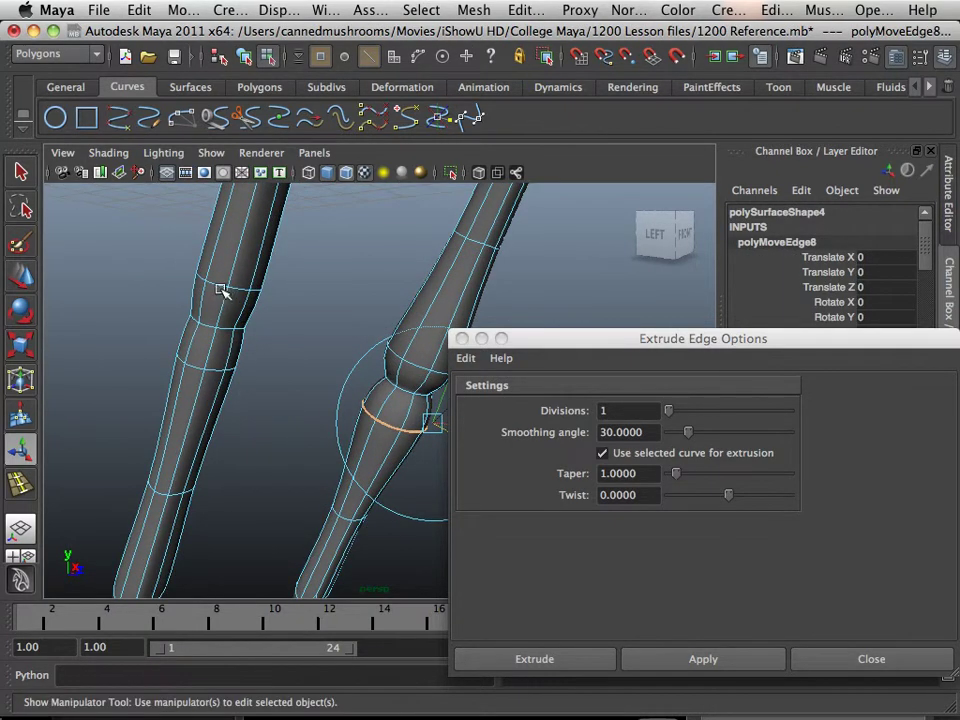
double_click(217, 286)
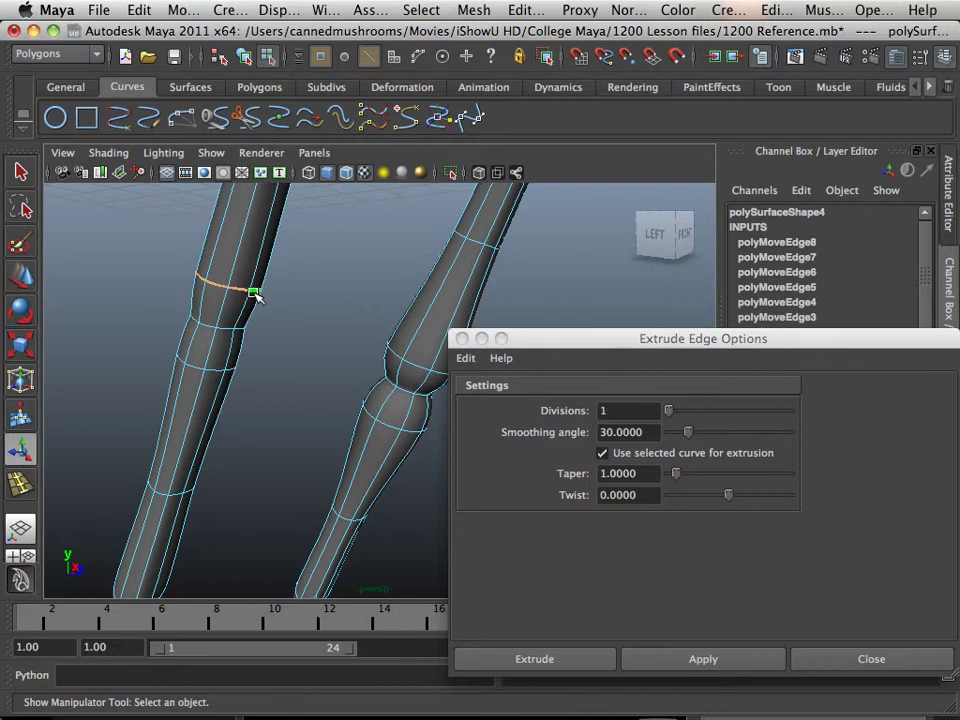
key(g)
drag(260, 336, 276, 353)
Widen the lower edge loop of the middle leg's ankle joint with Transform Component to match the other long leg.
click(193, 366)
double_click(193, 366)
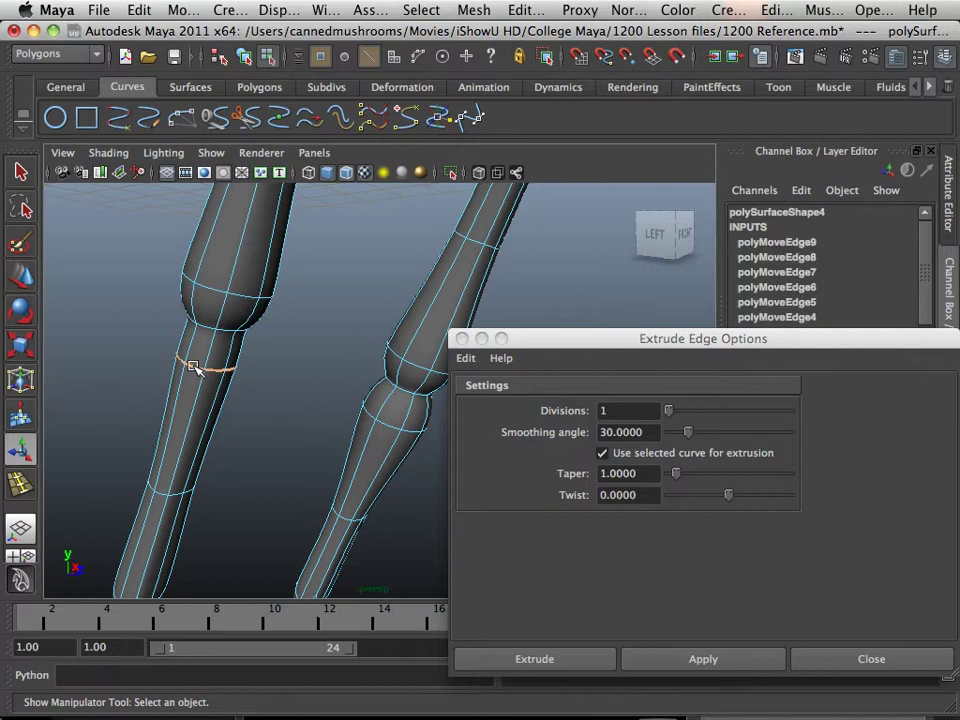
key(t)
drag(248, 365, 266, 377)
Push the edge loop just above the short leg's knee outward with Transform Component to thicken the knee.
alt+right_drag(293, 428, 172, 388)
alt+middle_drag(227, 262, 167, 433)
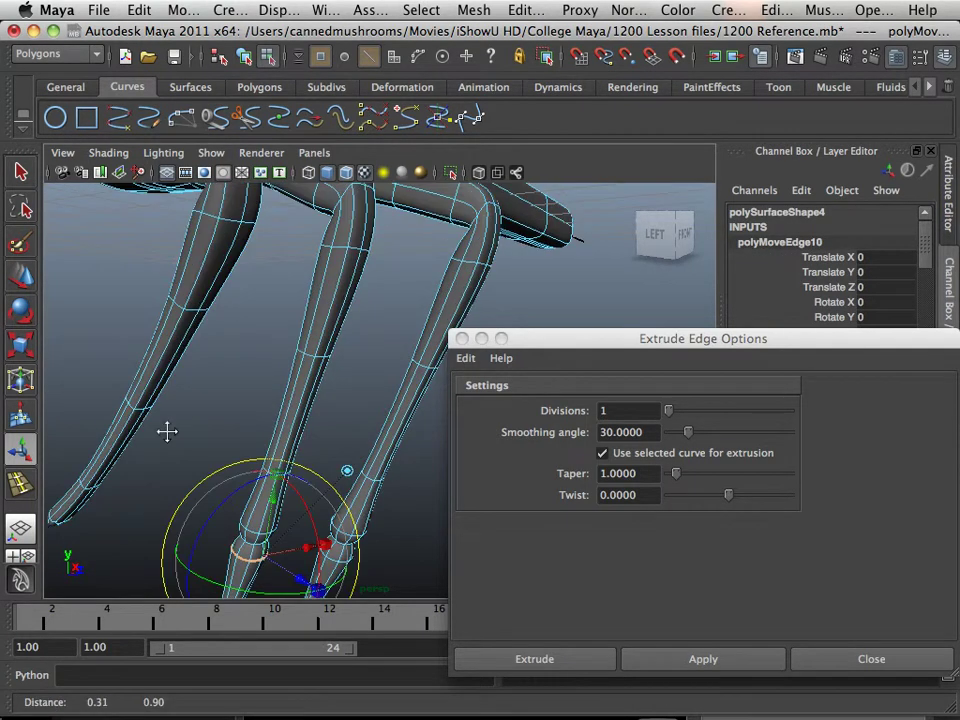
alt+right_drag(167, 433, 115, 410)
alt+drag(238, 275, 226, 340)
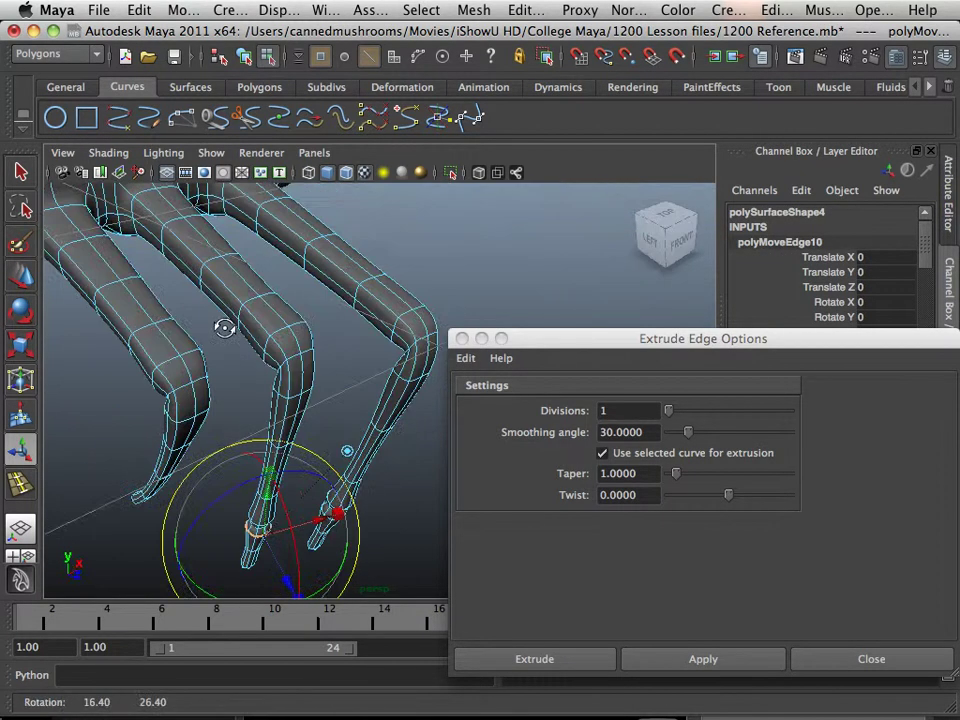
alt+right_drag(226, 340, 251, 343)
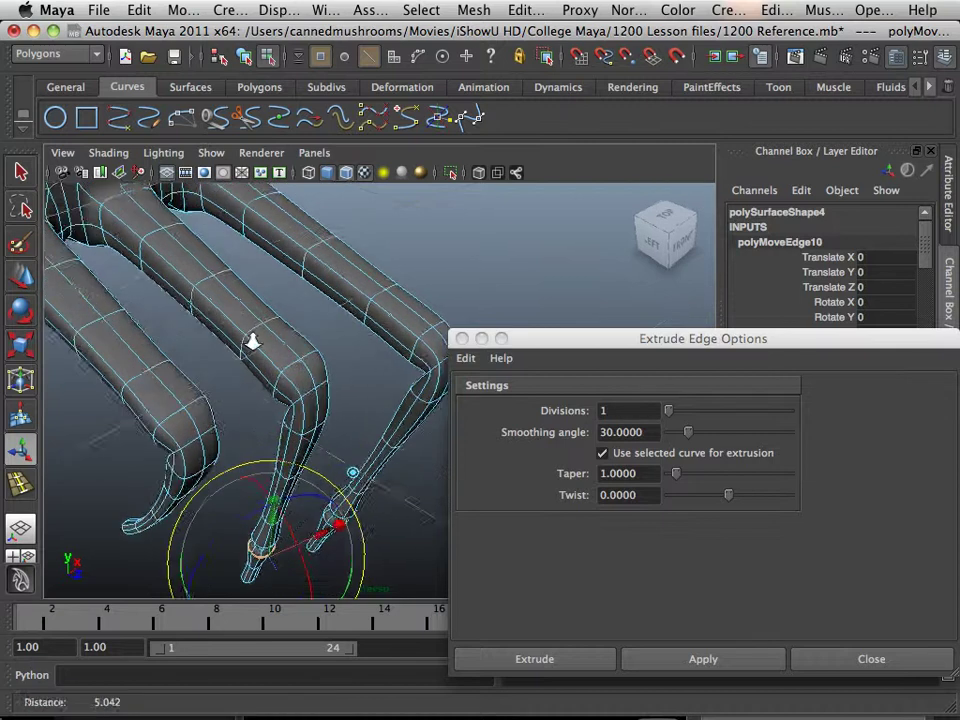
alt+middle_drag(251, 343, 236, 303)
alt+drag(236, 303, 195, 328)
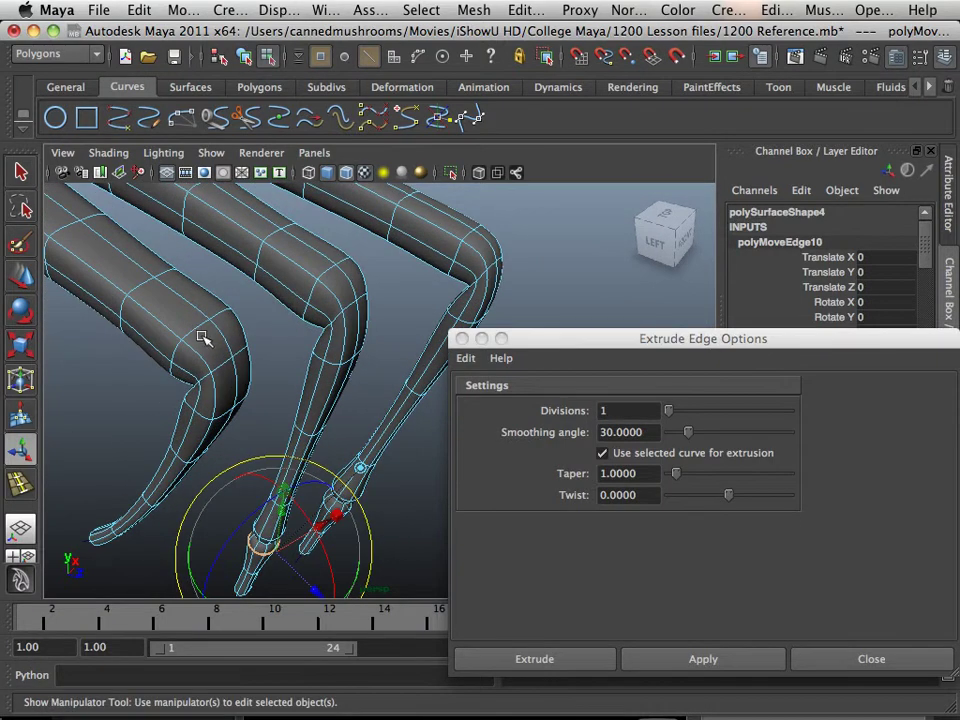
click(199, 334)
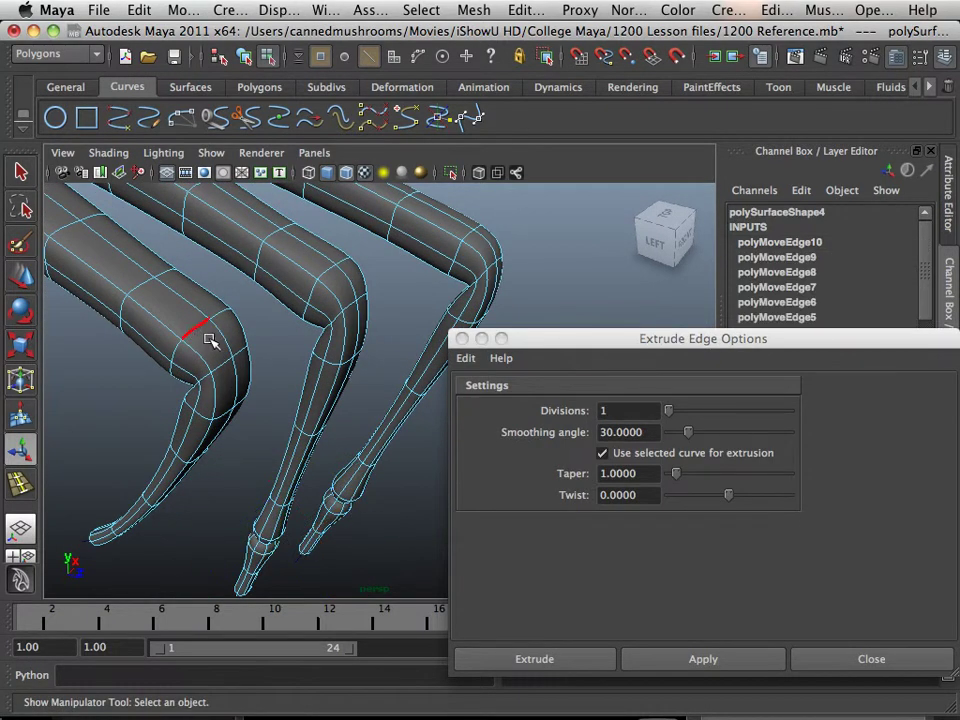
alt+right_drag(210, 340, 182, 350)
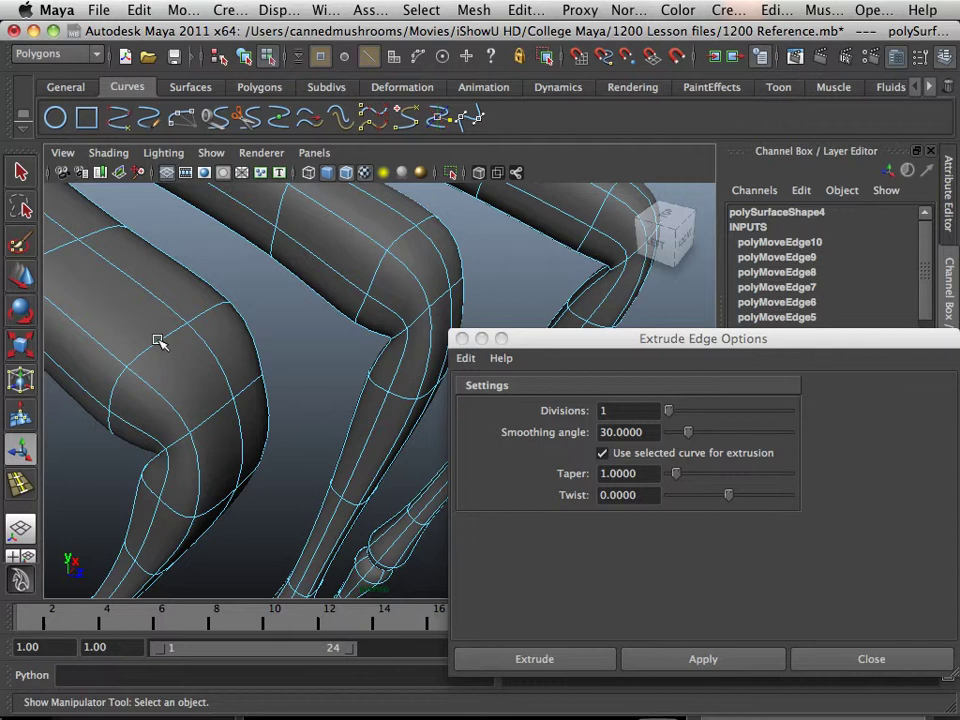
double_click(156, 344)
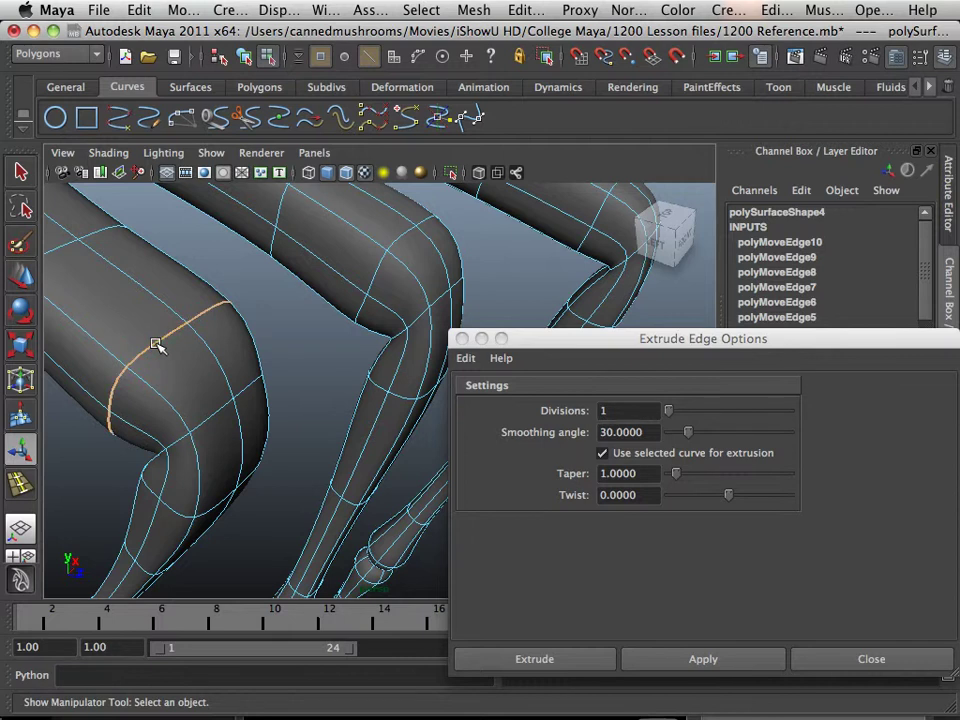
drag(255, 283, 272, 255)
Thicken the edge loop just above the knee on the middle leg and the other long leg with Transform Component.
alt+drag(222, 316, 253, 336)
double_click(194, 275)
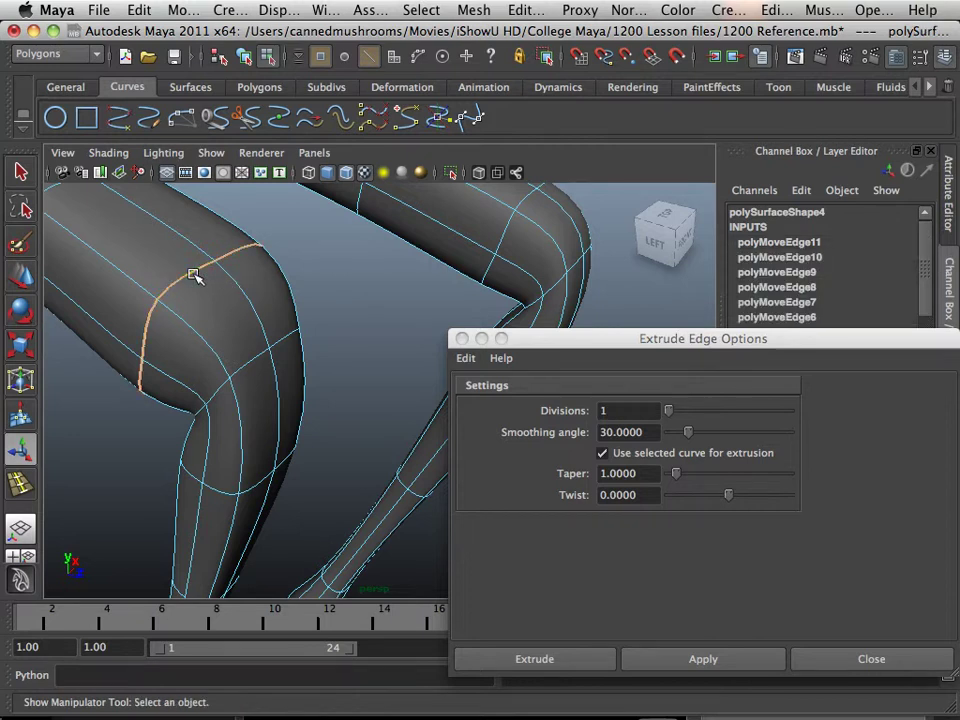
key(g)
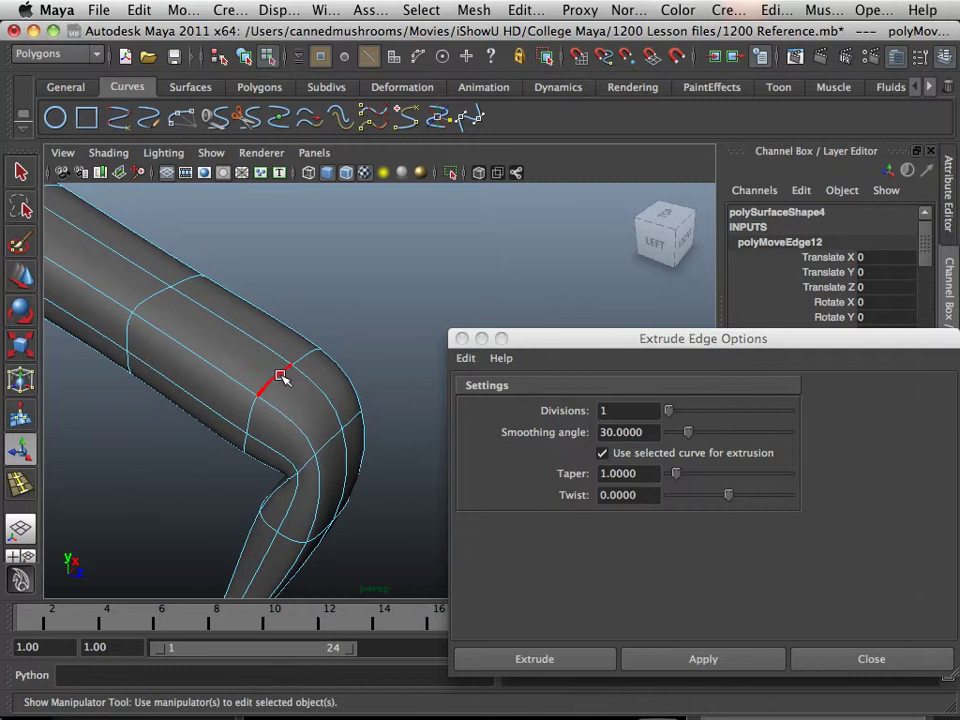
double_click(282, 376)
key(g)
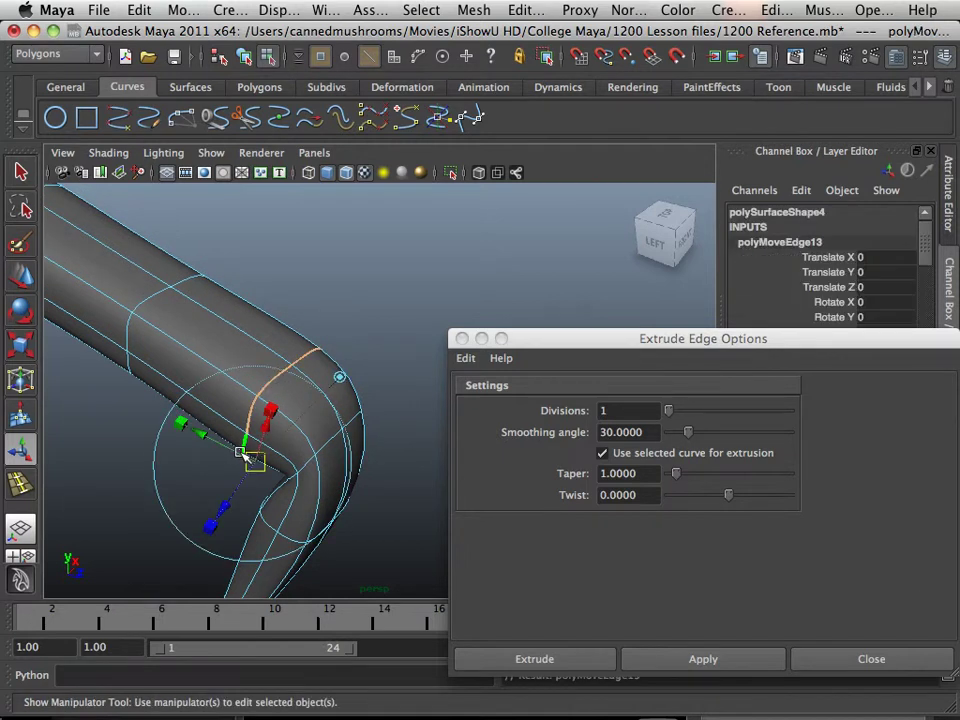
drag(237, 491, 214, 450)
Push the edge loop just below the other long leg's knee outward with Transform Component, along its local Z axis.
alt+middle_drag(214, 450, 268, 540)
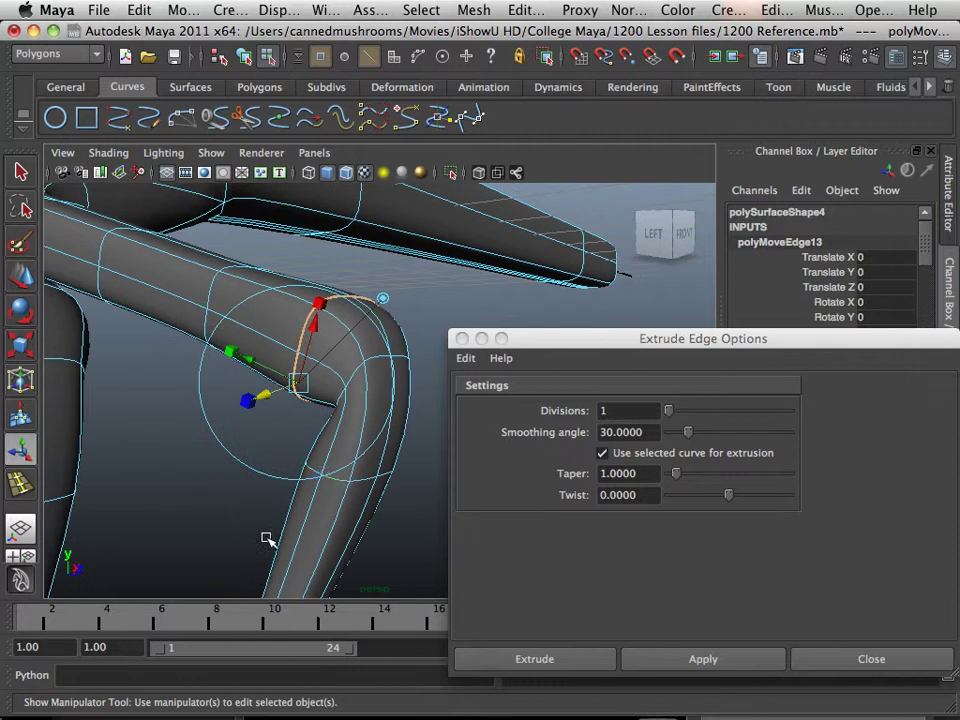
click(337, 479)
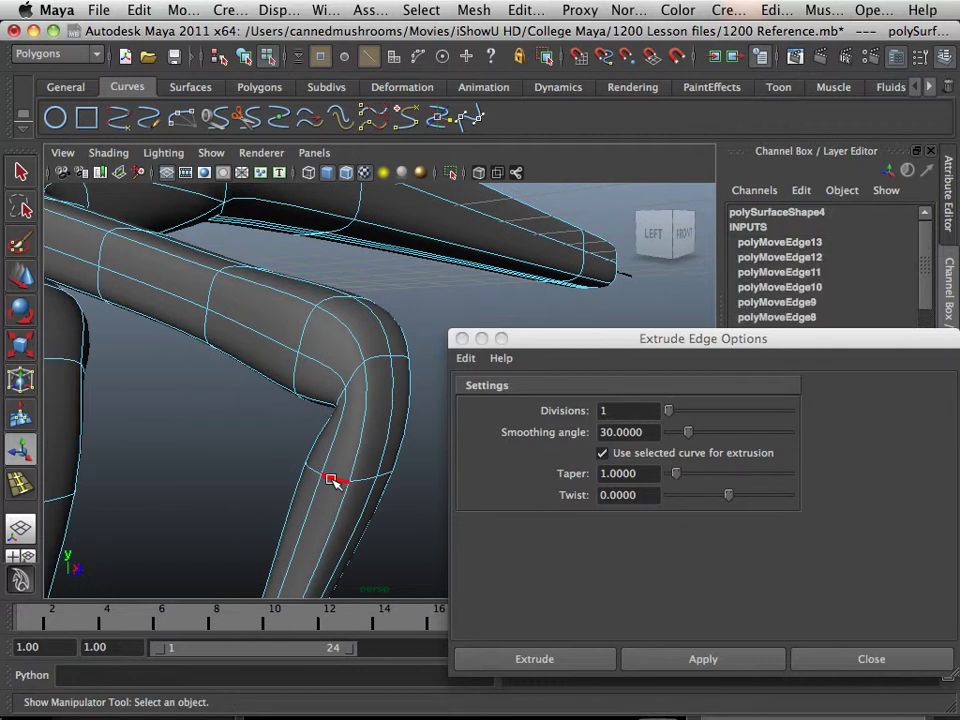
double_click(333, 480)
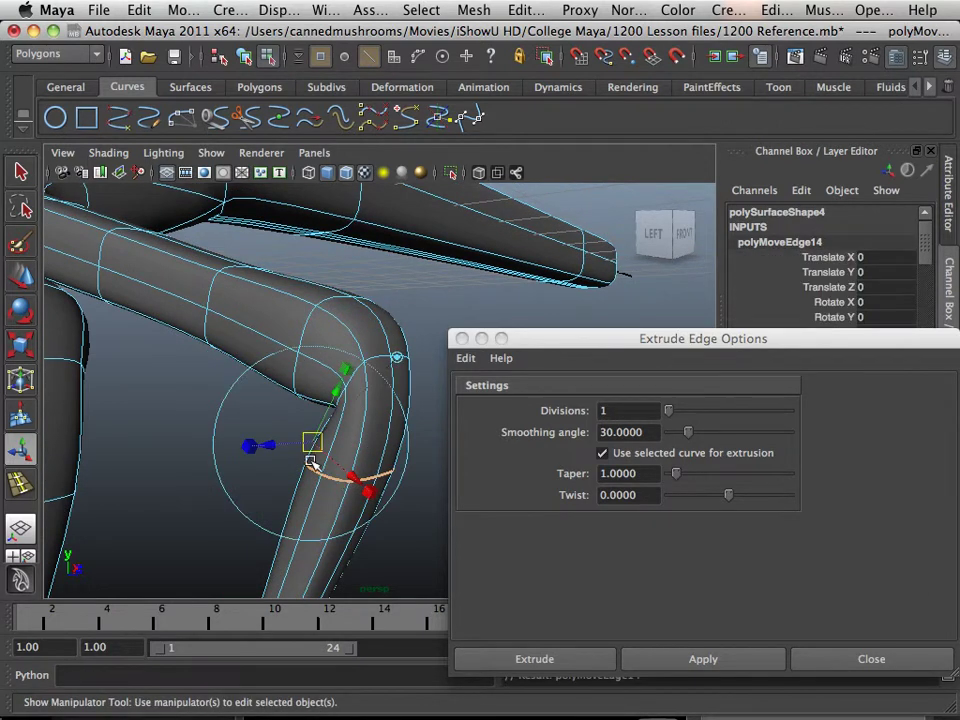
drag(277, 447, 236, 446)
Push the edge loop just below the middle leg's knee outward with Transform Component.
alt+right_drag(240, 447, 185, 455)
alt+middle_drag(185, 455, 244, 385)
alt+drag(244, 385, 243, 368)
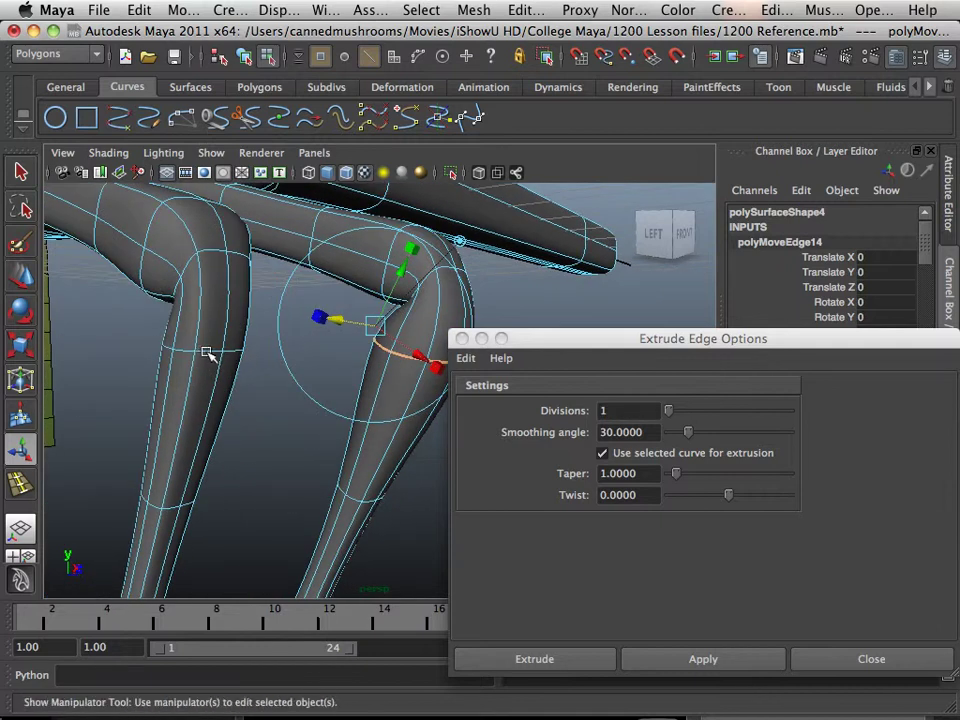
mouse_move(183, 353)
alt+mouse_down()
mouse_move(193, 360)
mouse_move(176, 343)
alt+mouse_up()
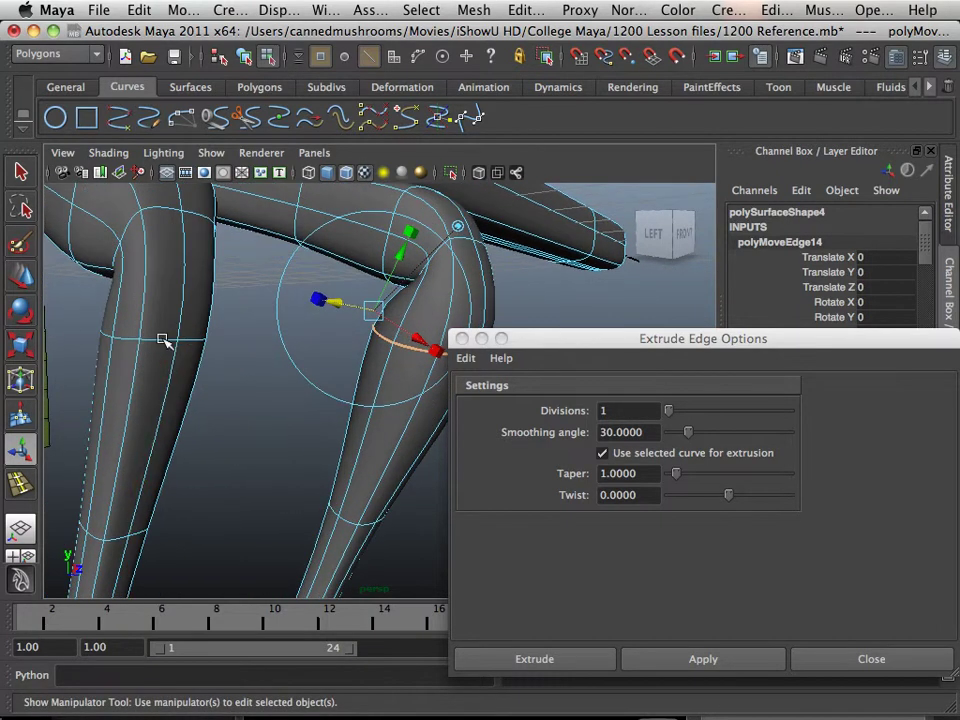
double_click(155, 342)
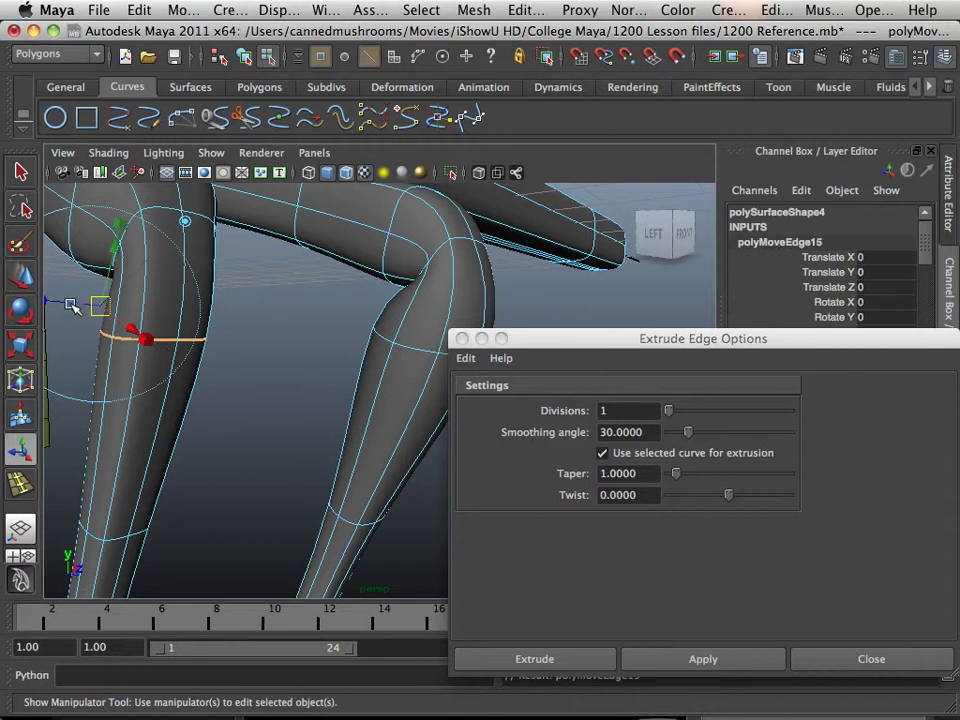
drag(71, 304, 46, 302)
Widen the edge loop just below the short leg's knee with Transform Component and clear the selection.
scroll(100, 318, down, 5)
alt+middle_drag(129, 329, 157, 348)
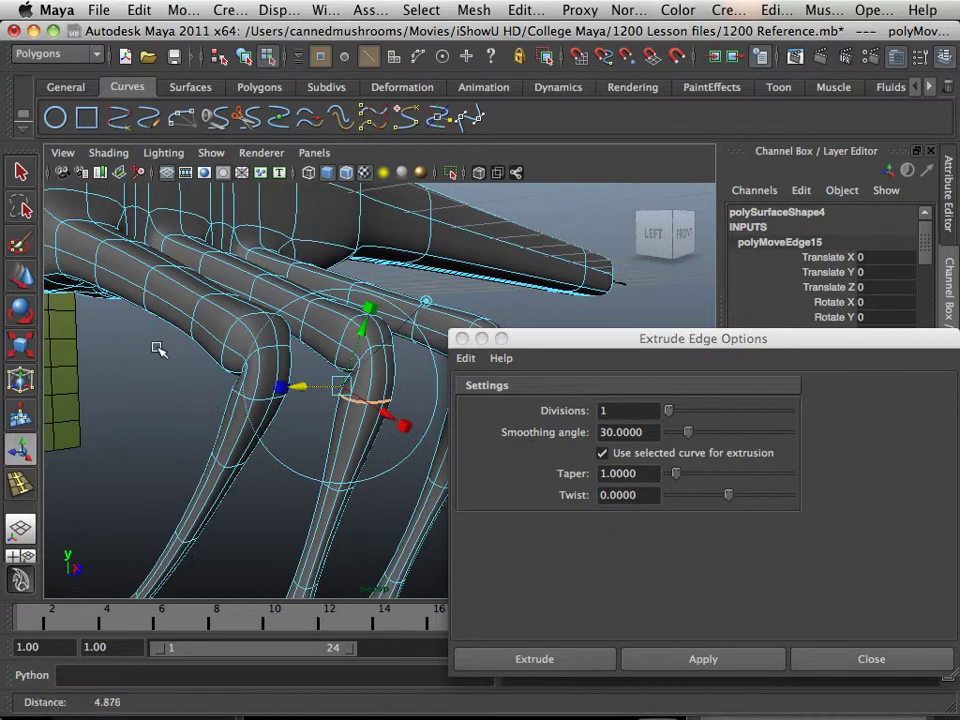
alt+drag(158, 348, 167, 405)
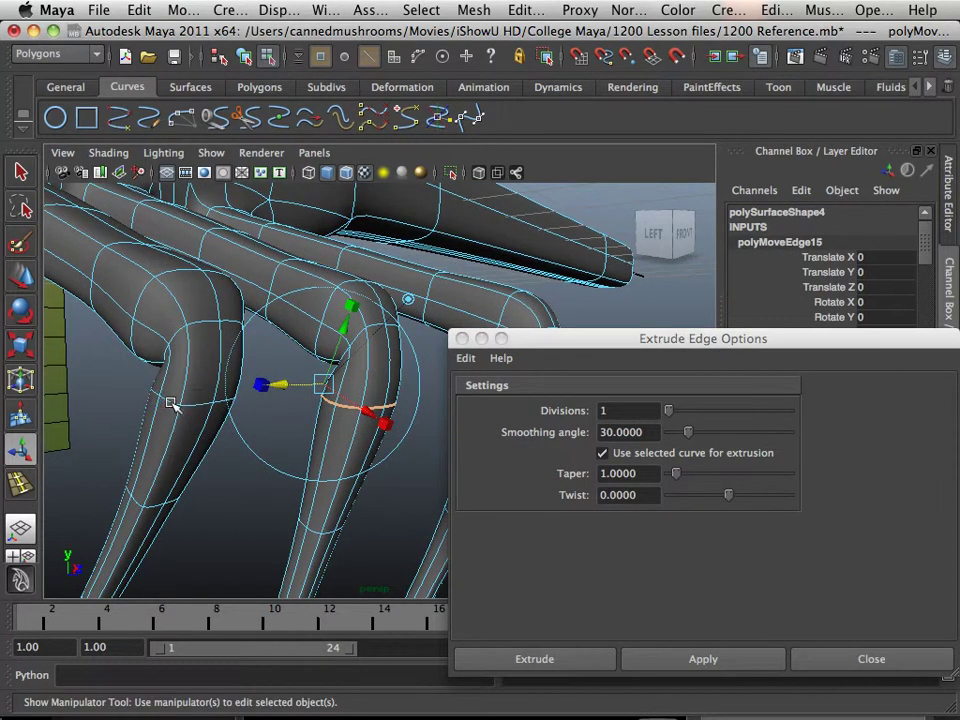
alt+middle_drag(152, 408, 278, 411)
scroll(278, 411, up, 5)
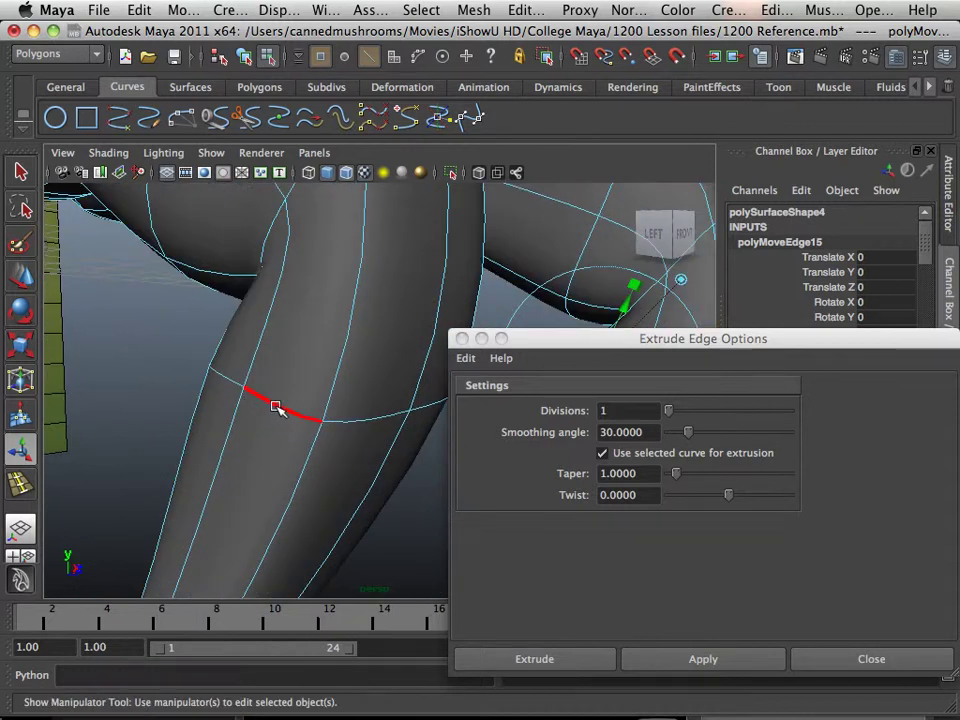
double_click(276, 407)
scroll(276, 407, down, 8)
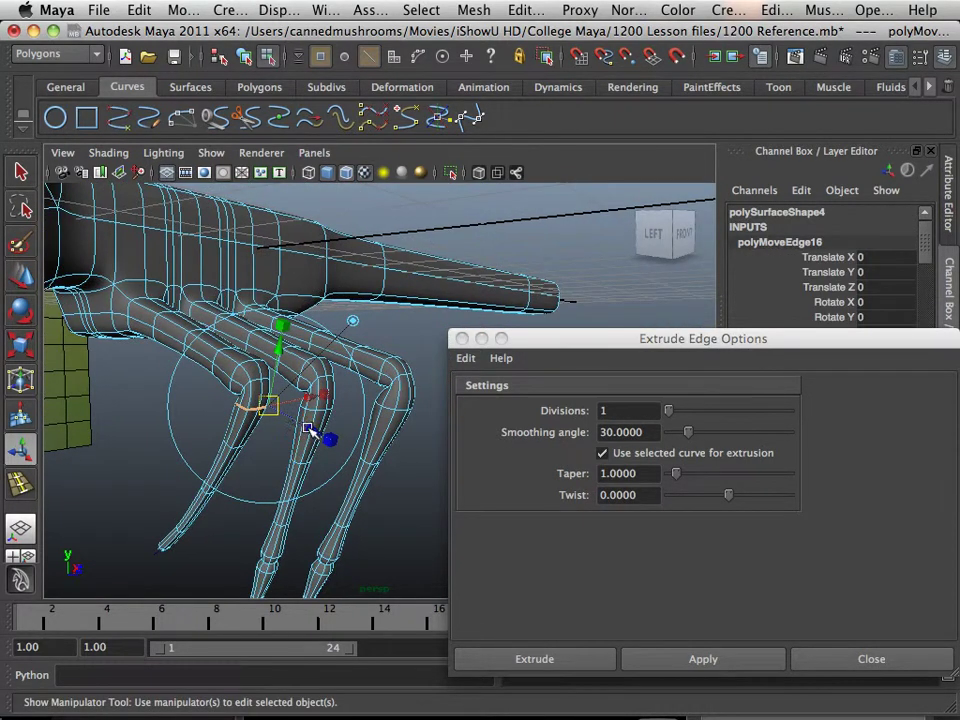
click(125, 418)
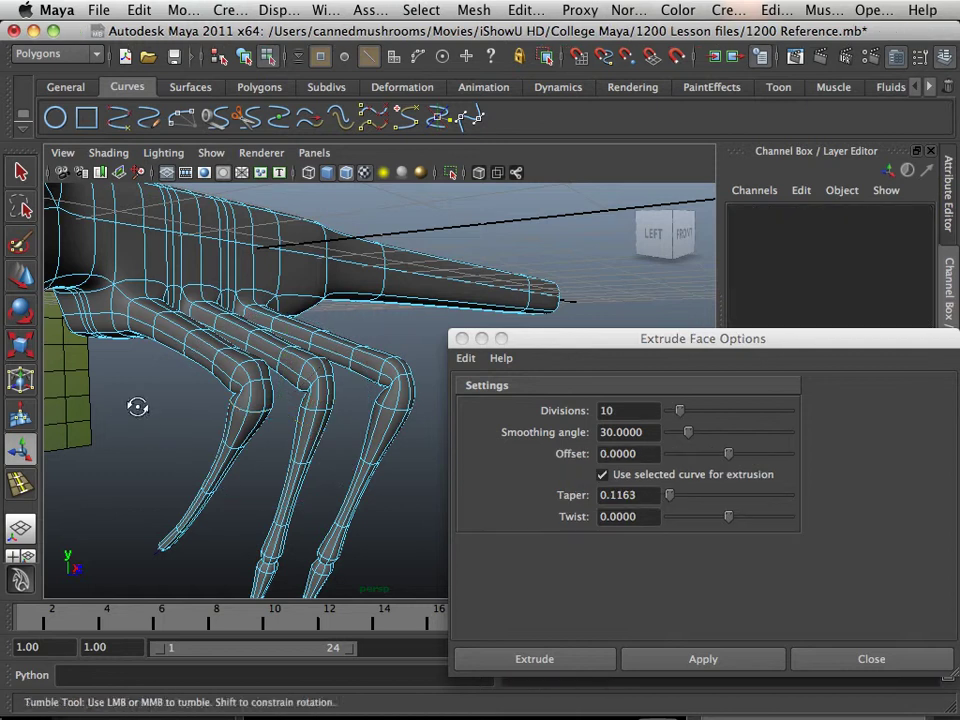
Examine the reshaped legs from several sides and move the Extrude Face Options window clear of the viewport.
alt+drag(137, 407, 194, 443)
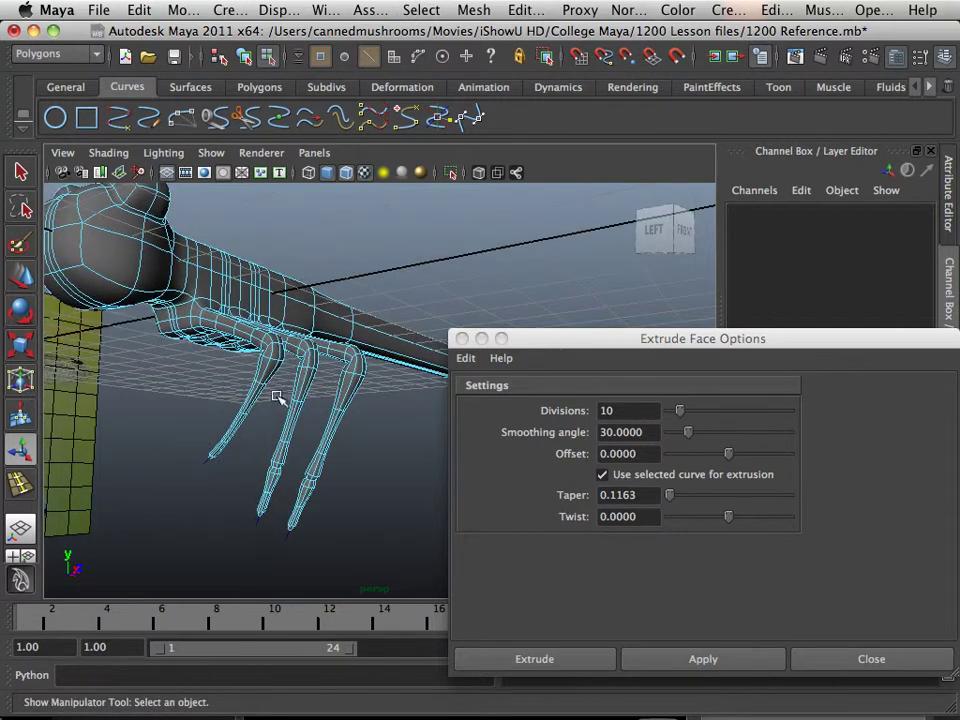
alt+drag(262, 456, 112, 495)
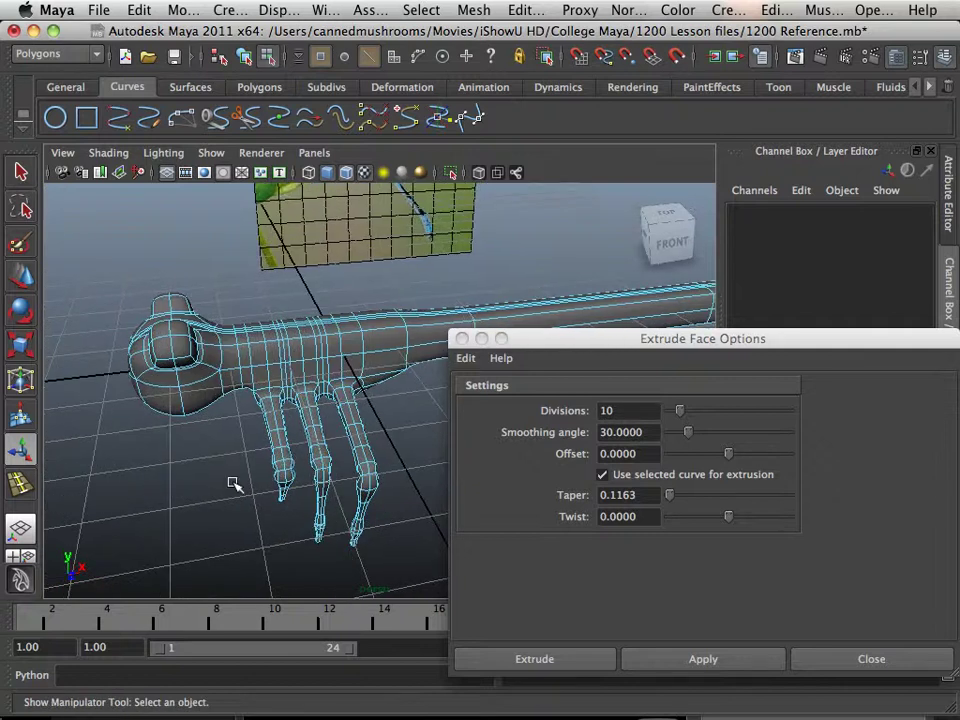
alt+drag(234, 484, 349, 401)
drag(536, 340, 776, 586)
alt+drag(570, 435, 258, 418)
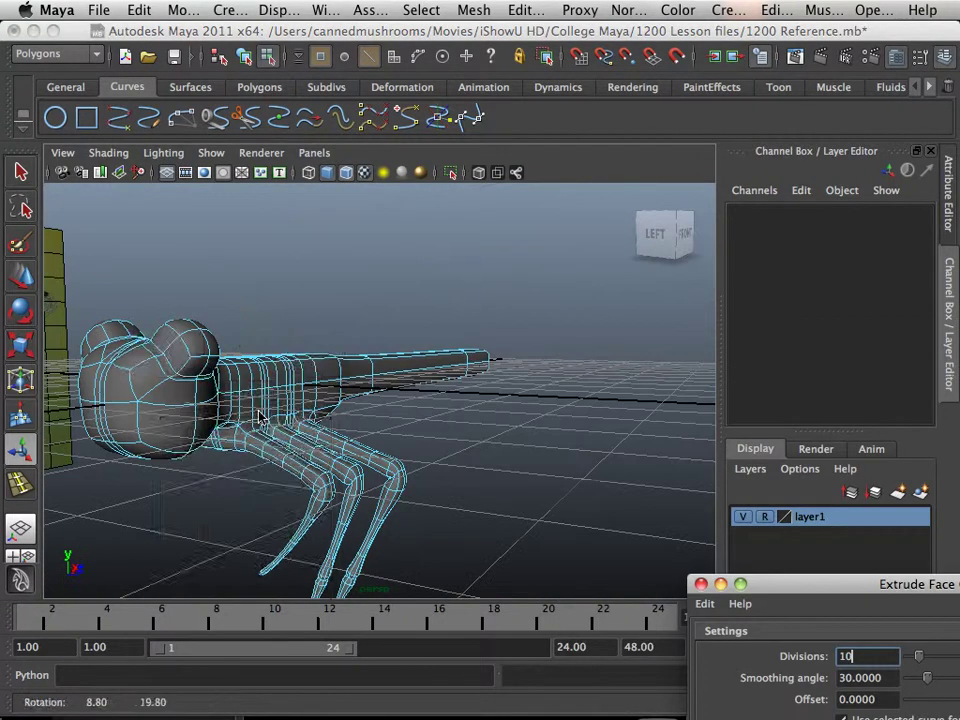
Return to object mode and select the whole insect mesh.
right_drag(244, 343, 334, 321)
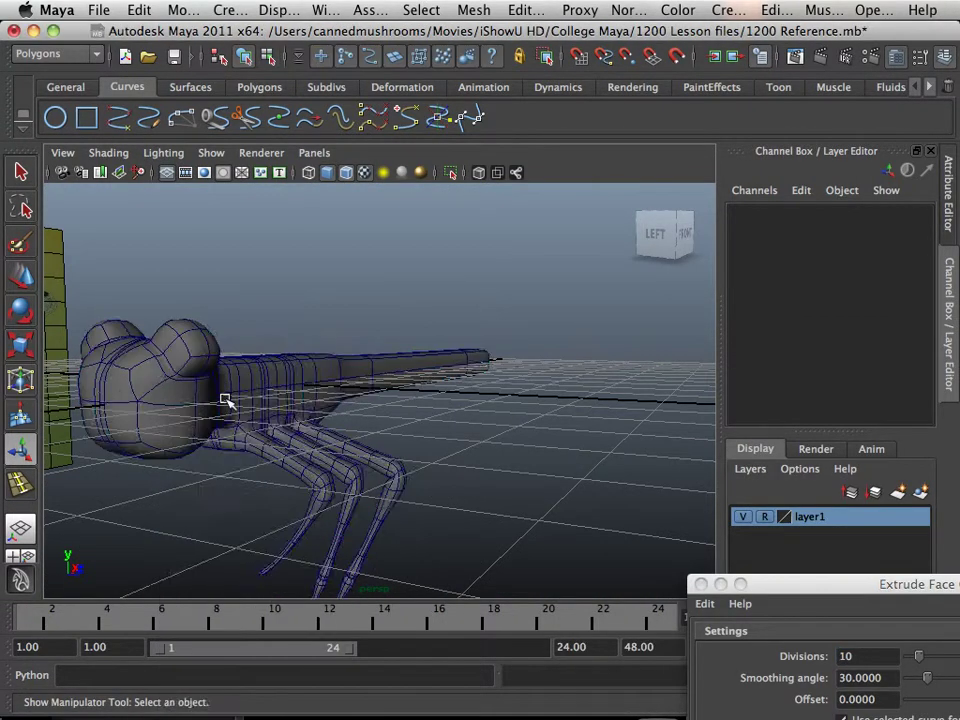
alt+drag(226, 399, 300, 429)
click(367, 477)
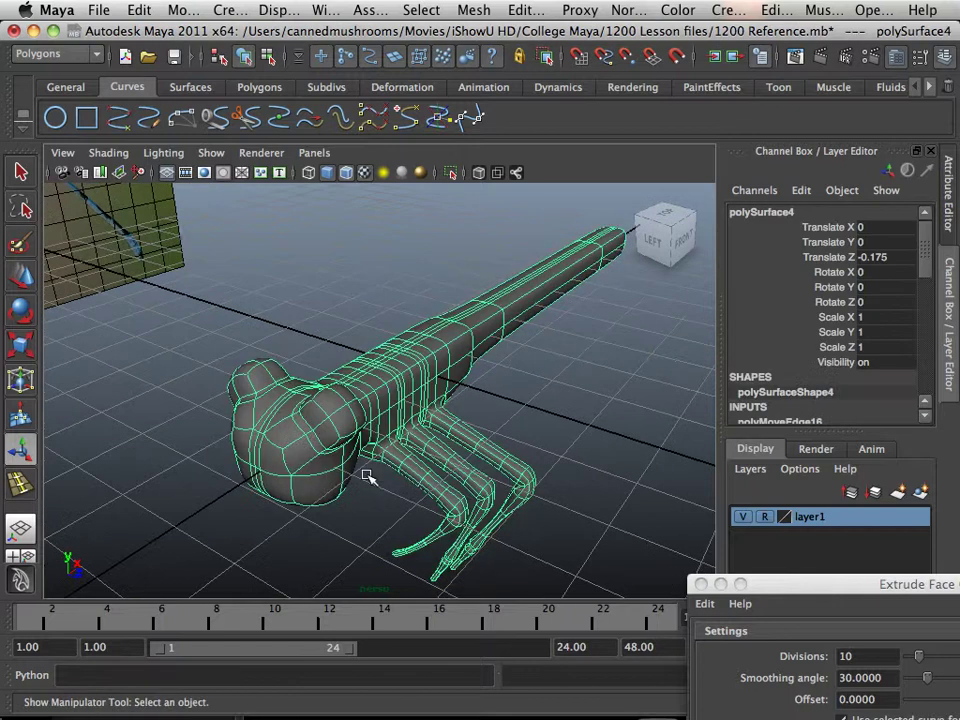
alt+drag(367, 477, 385, 450)
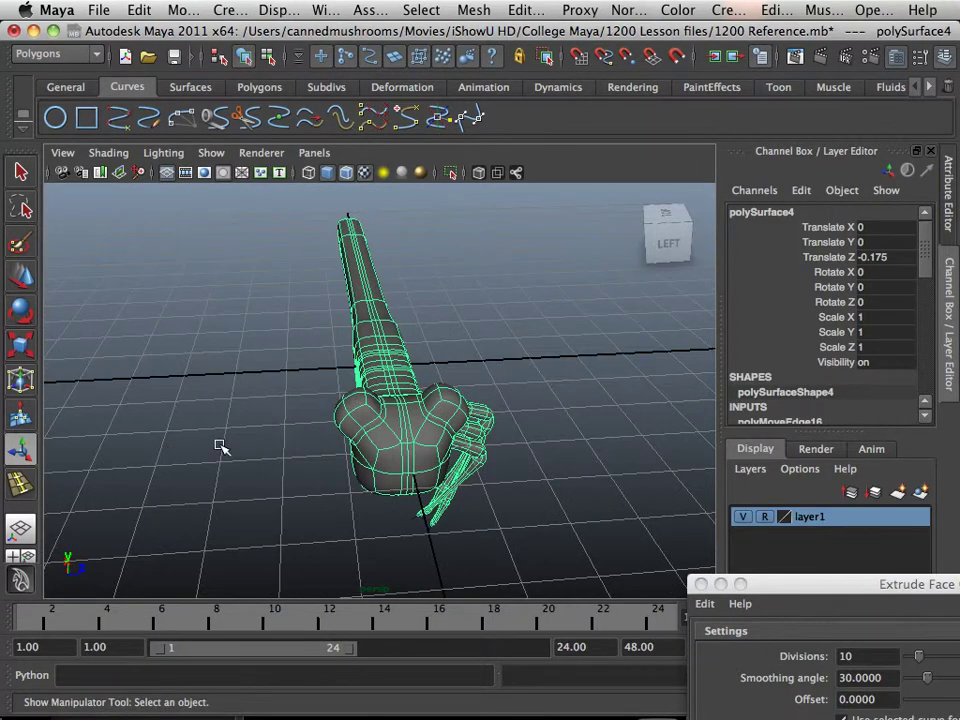
Try a Mirror Cut on the insect, moving the cutting plane to about -0.076 along Z.
click(479, 11)
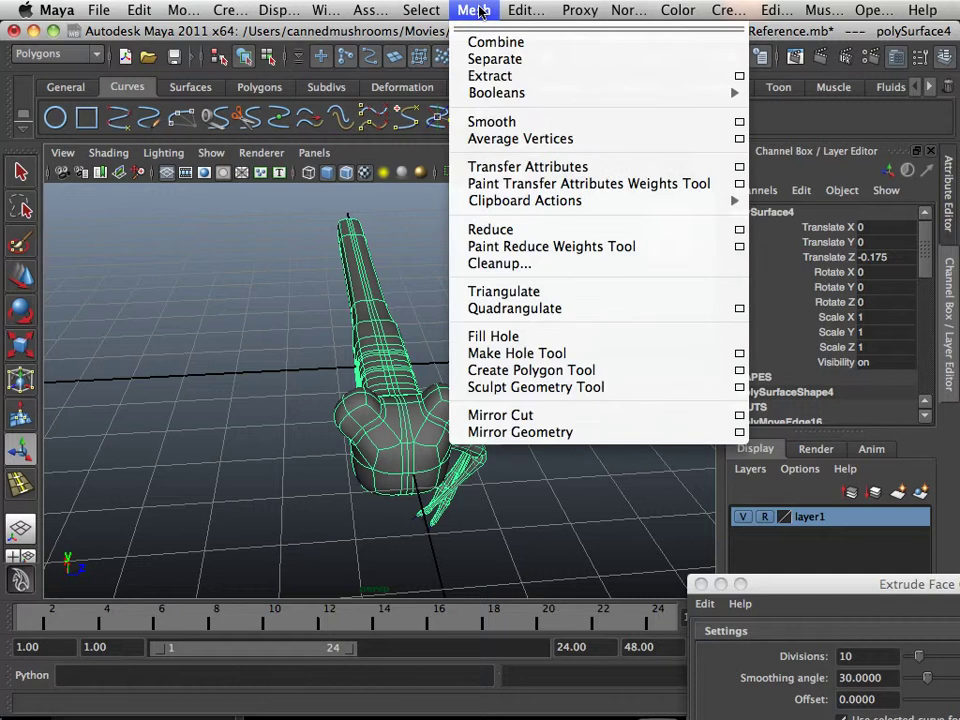
click(500, 415)
alt+drag(497, 428, 480, 420)
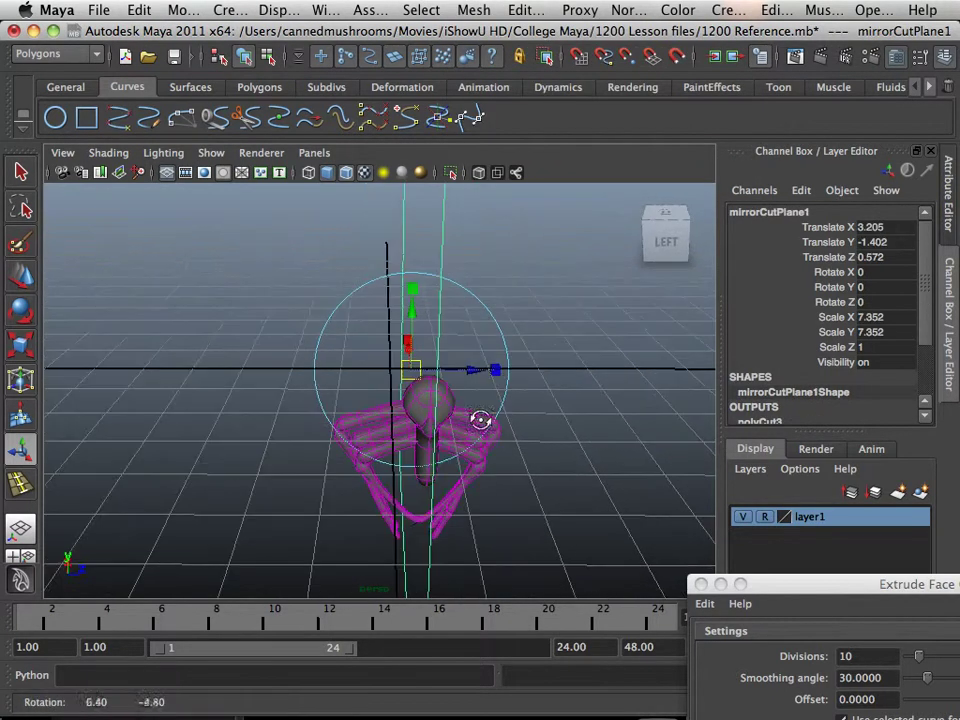
drag(473, 372, 446, 372)
key(3)
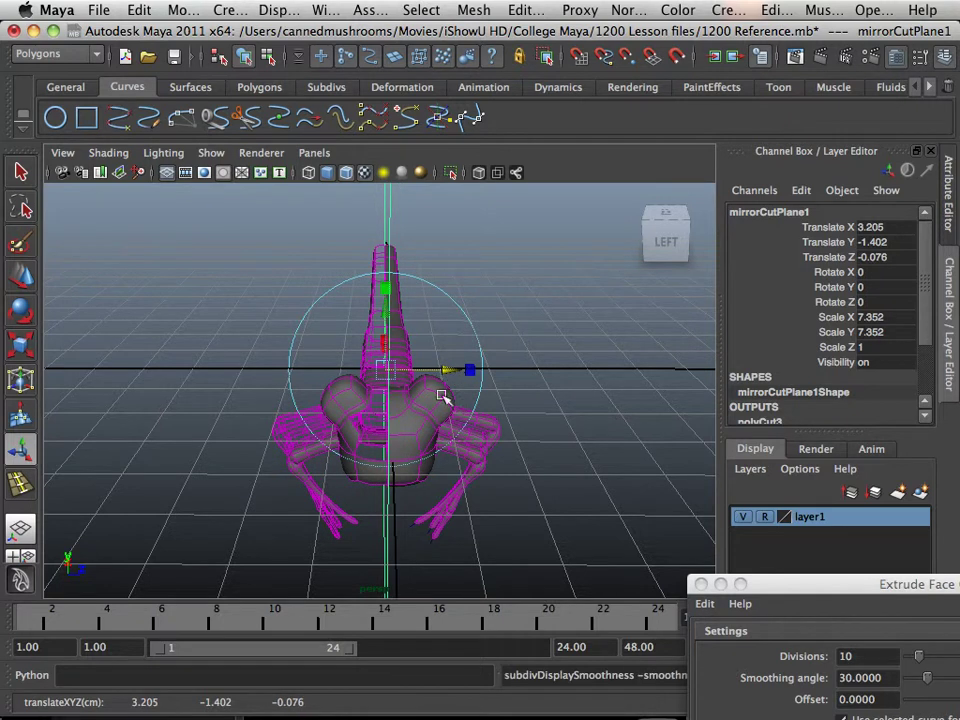
Select the mirrored mesh, turn off its smooth preview and inspect the area around the head.
click(466, 472)
key(1)
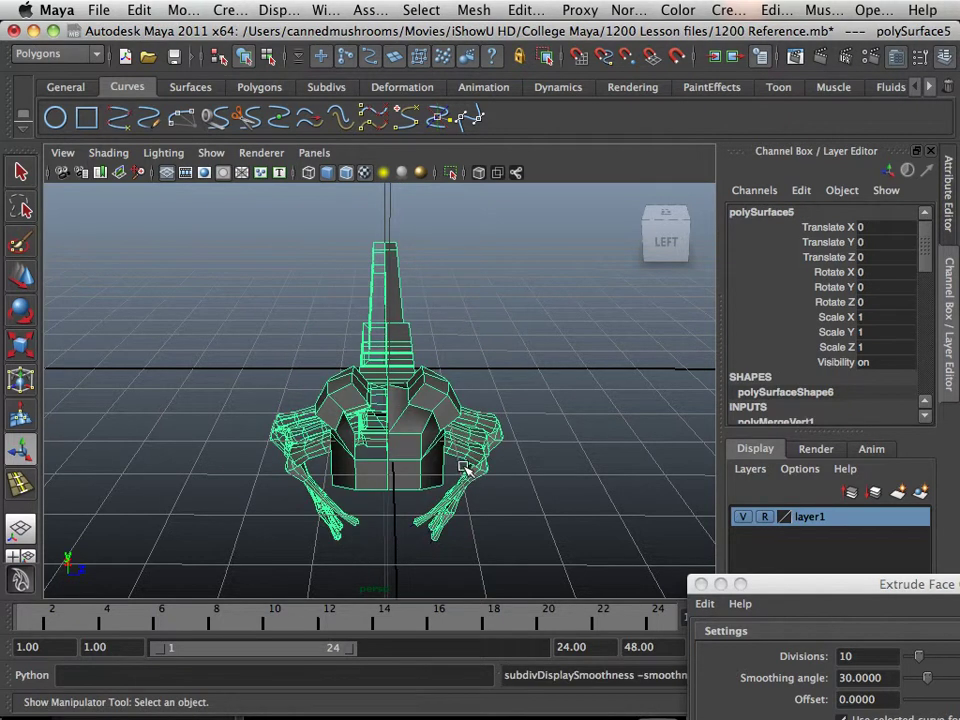
alt+drag(465, 467, 436, 481)
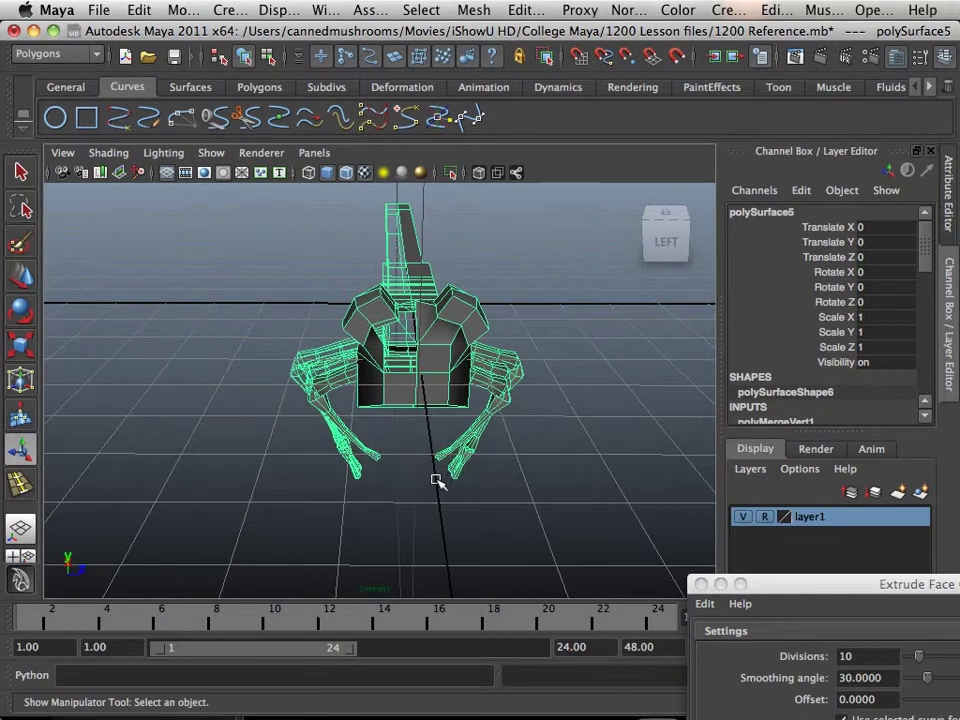
click(402, 528)
drag(455, 319, 430, 381)
scroll(427, 342, up, 6)
Undo the mirror cut back to the original one-sided insect mesh.
key(super+z)
key(super+z)
key(super+z)
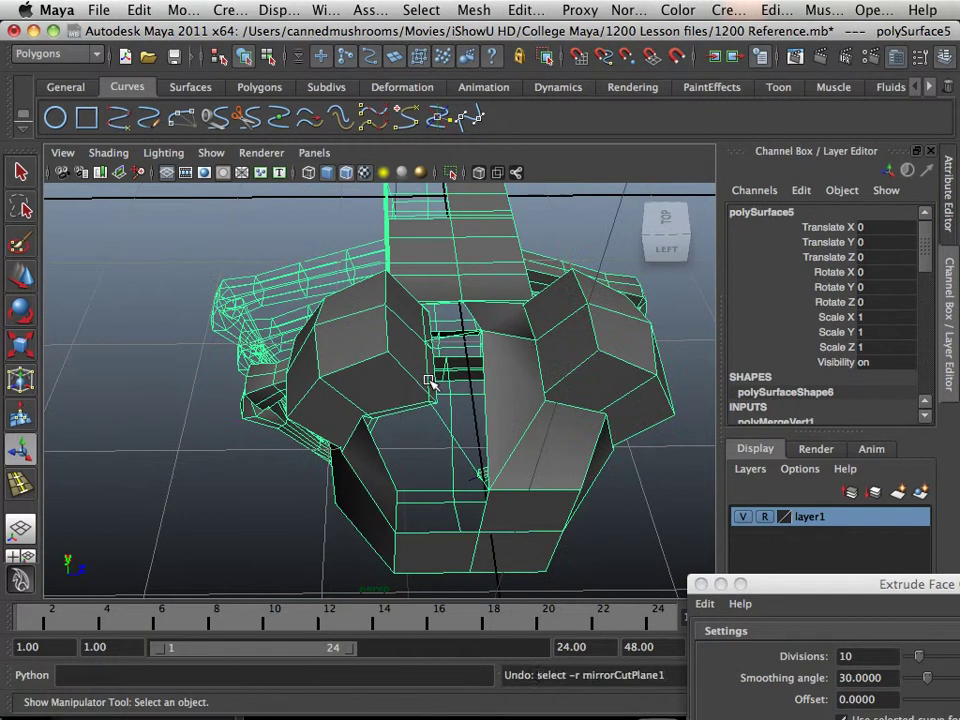
alt+right_drag(574, 435, 436, 366)
alt+drag(436, 366, 435, 331)
key(ctrl+z)
key(ctrl+z)
key(ctrl+z)
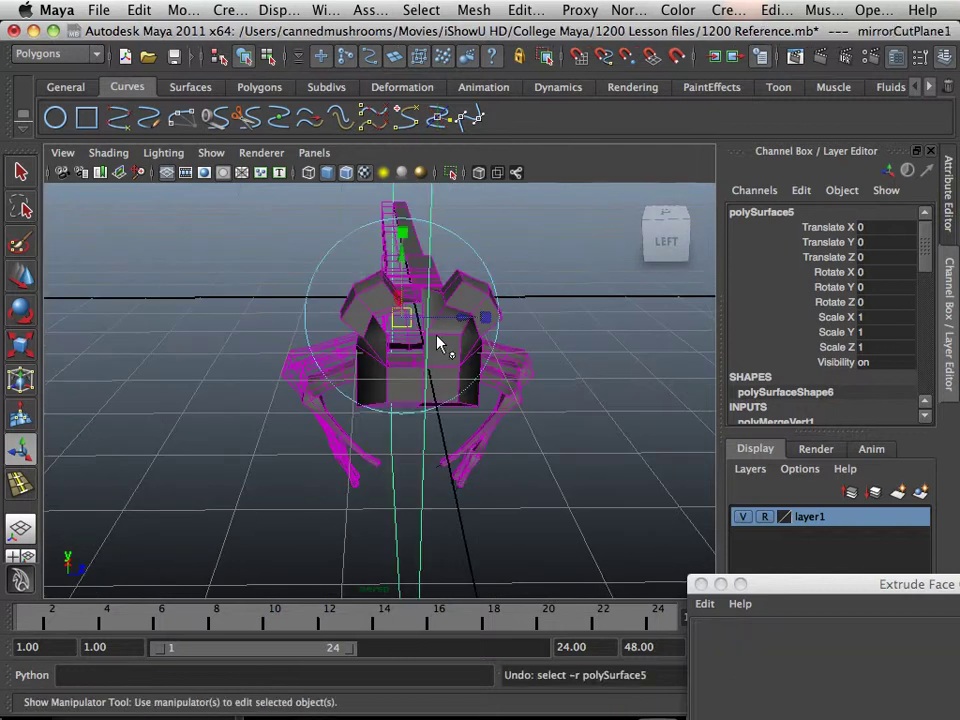
alt+drag(509, 396, 564, 429)
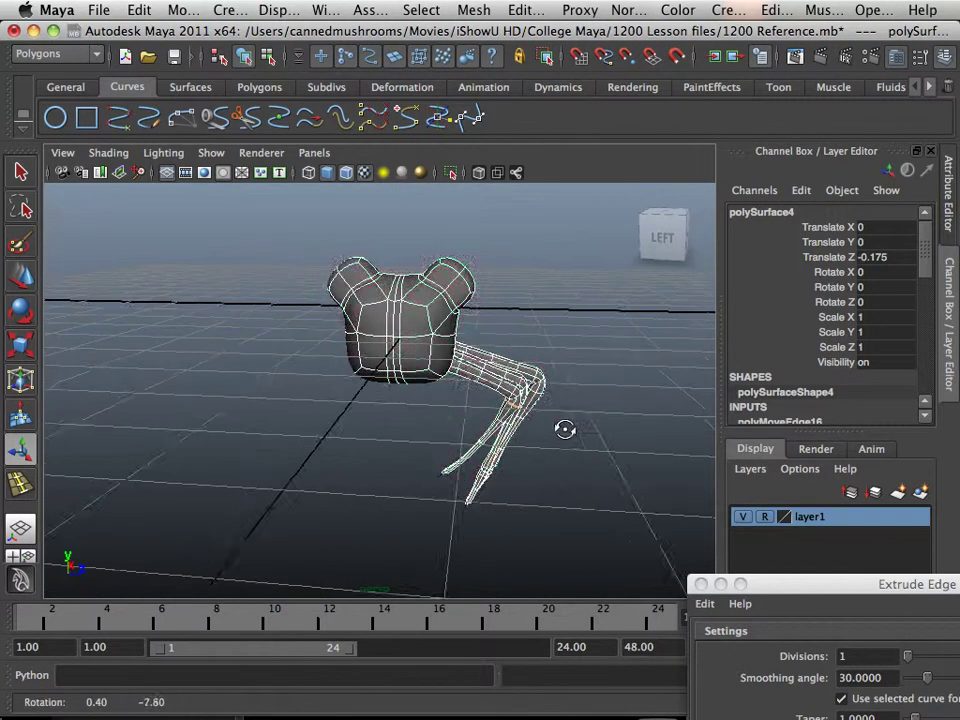
key(ctrl+z)
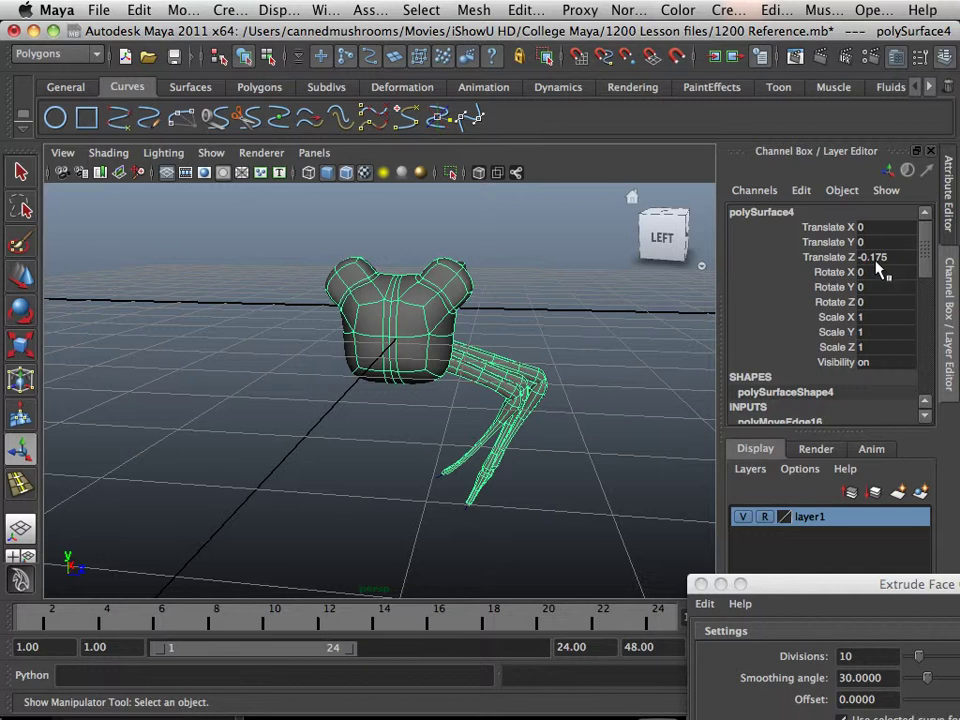
Freeze the transformations of the insect mesh.
click(183, 14)
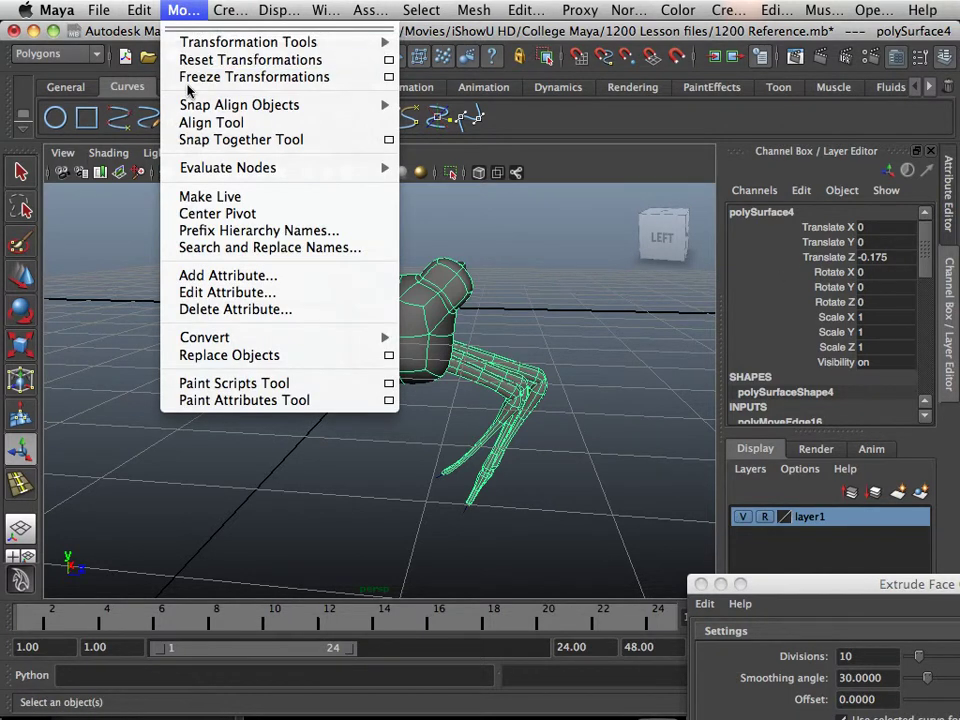
click(187, 87)
click(183, 10)
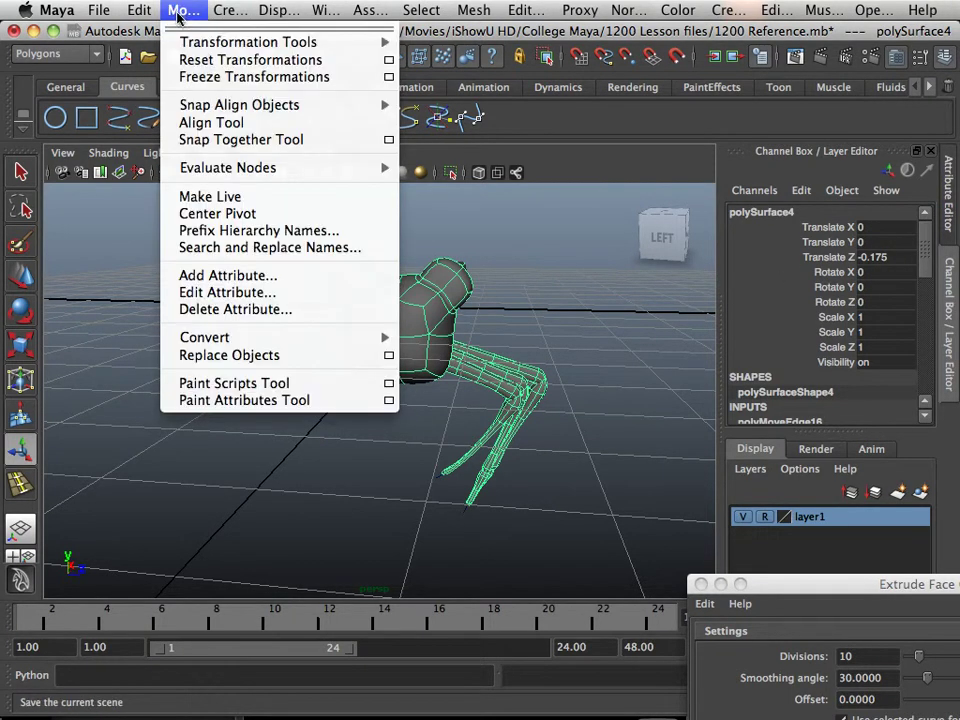
click(195, 77)
Apply Mirror Cut to the insect mesh and slide the cutting plane to about -0.095 along Z.
alt+middle_drag(392, 272, 311, 294)
alt+drag(311, 294, 299, 313)
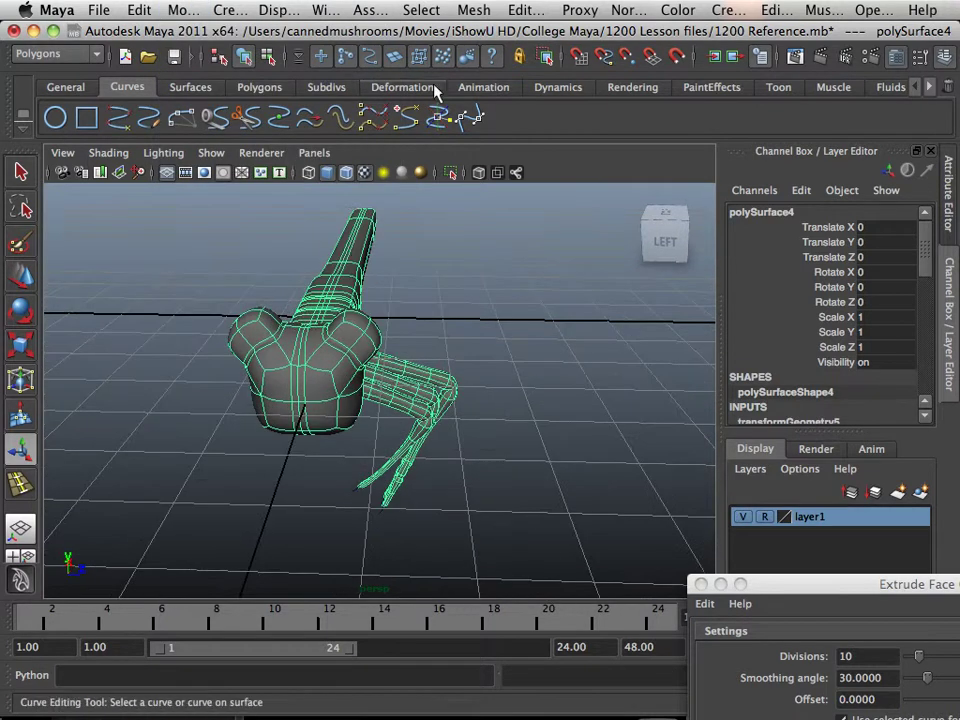
click(470, 10)
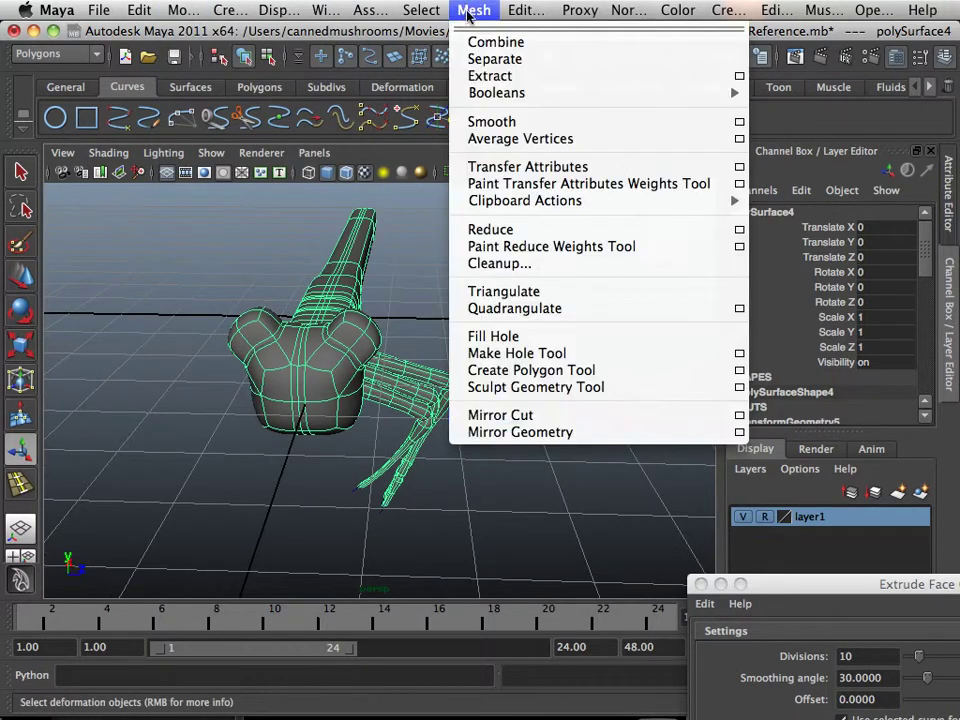
click(455, 412)
drag(432, 335, 403, 332)
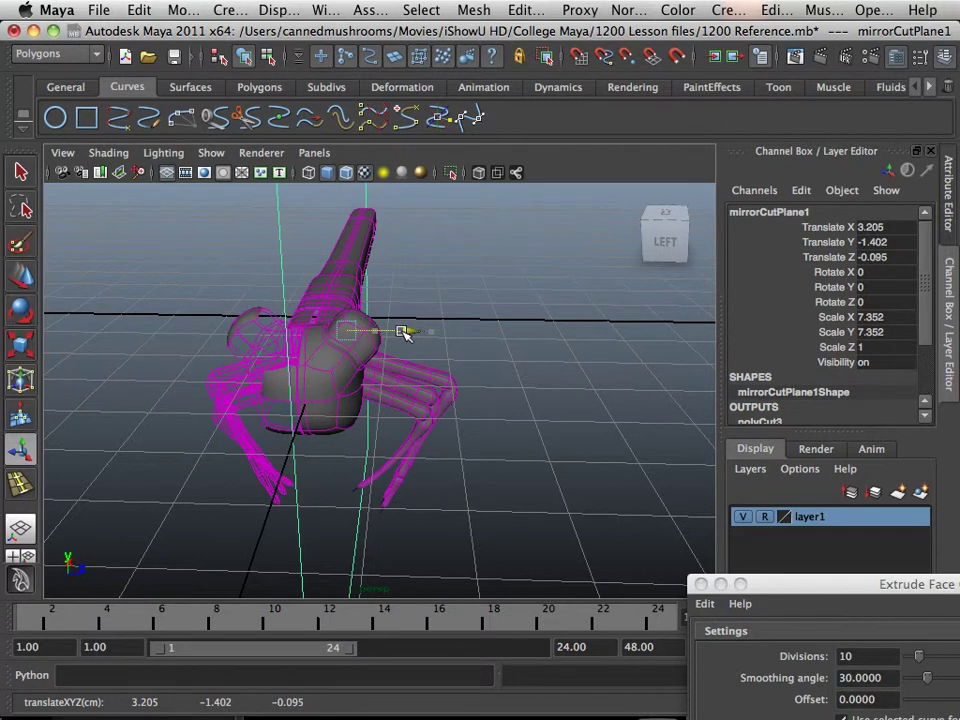
Try rotating the mirror cut plane slightly, and undo the rotation.
click(403, 332)
key(e)
drag(422, 395, 450, 408)
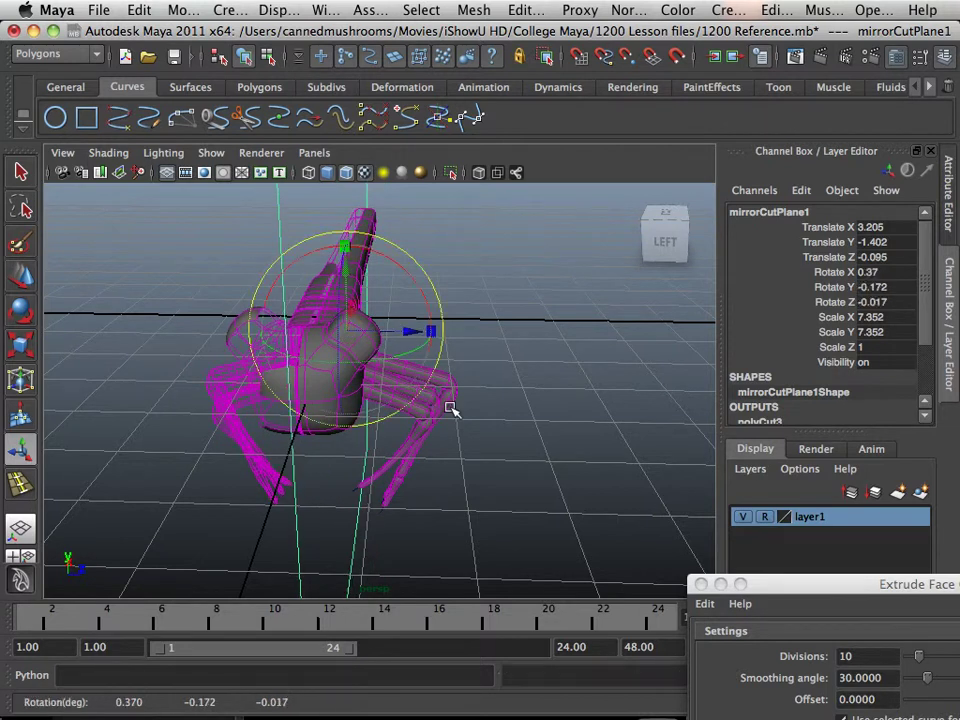
key(z)
key(z)
key(z)
key(z)
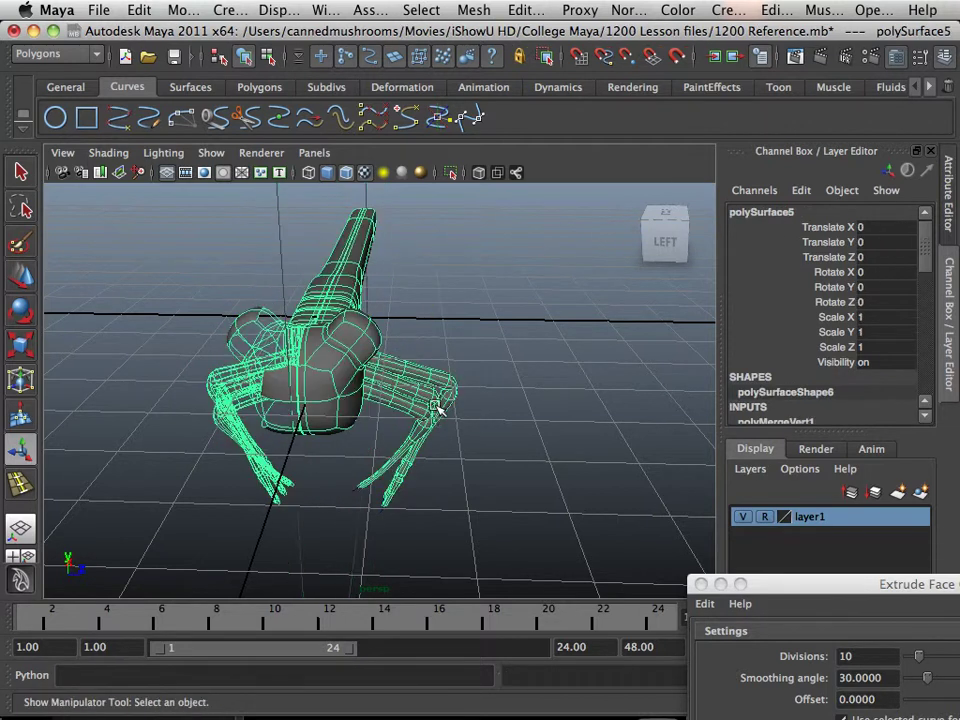
Show the mirrored mesh unsmoothed, reselect the mirror cut plane and move it to about -0.084 along Z to close the centre.
scroll(397, 387, up, 10)
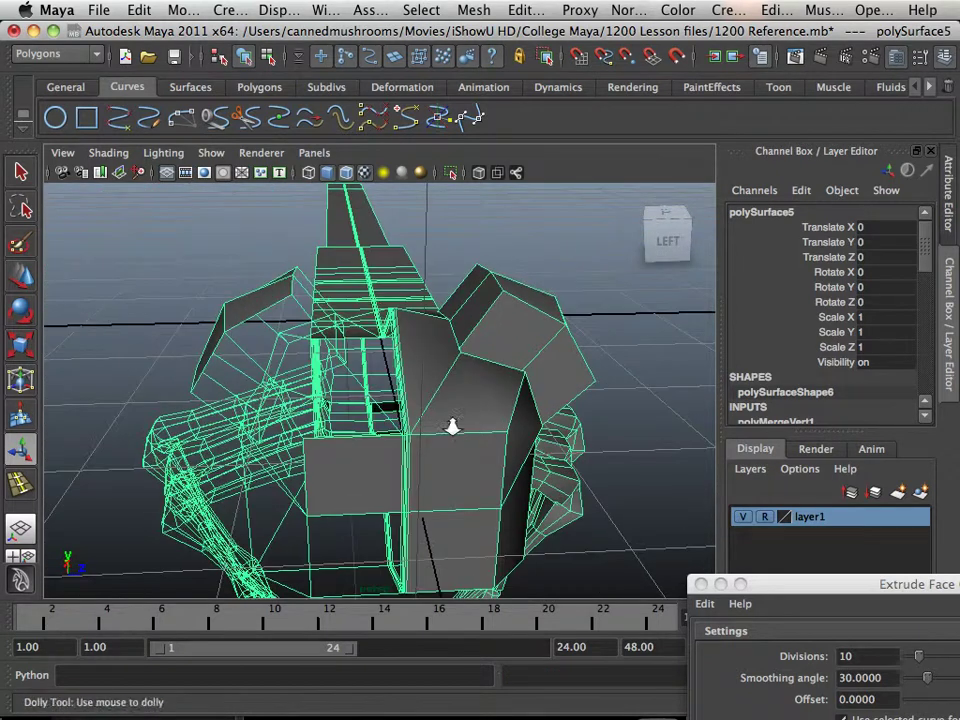
alt+right_drag(488, 465, 333, 418)
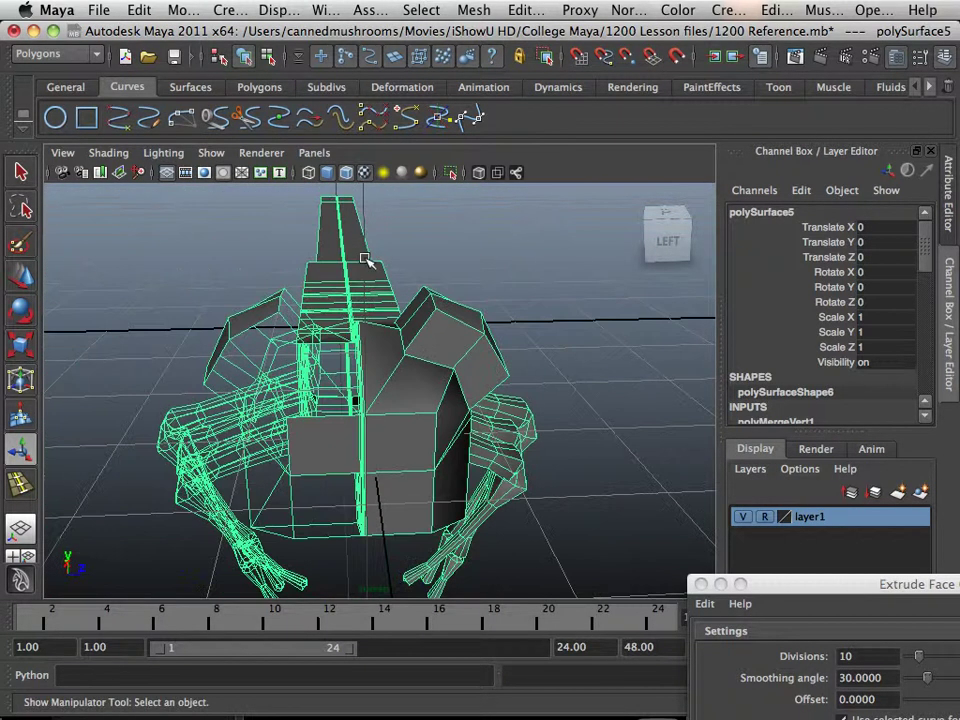
click(366, 203)
alt+drag(292, 243, 478, 321)
click(466, 338)
alt+drag(298, 317, 268, 328)
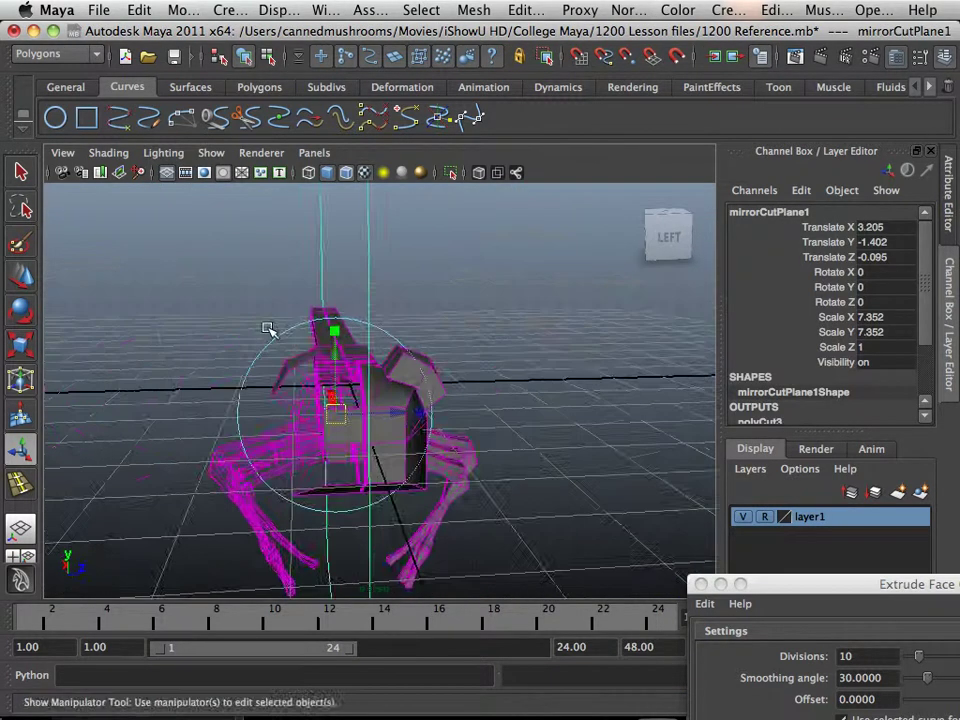
alt+right_drag(268, 328, 432, 460)
alt+right_drag(358, 441, 380, 437)
alt+middle_drag(380, 437, 391, 393)
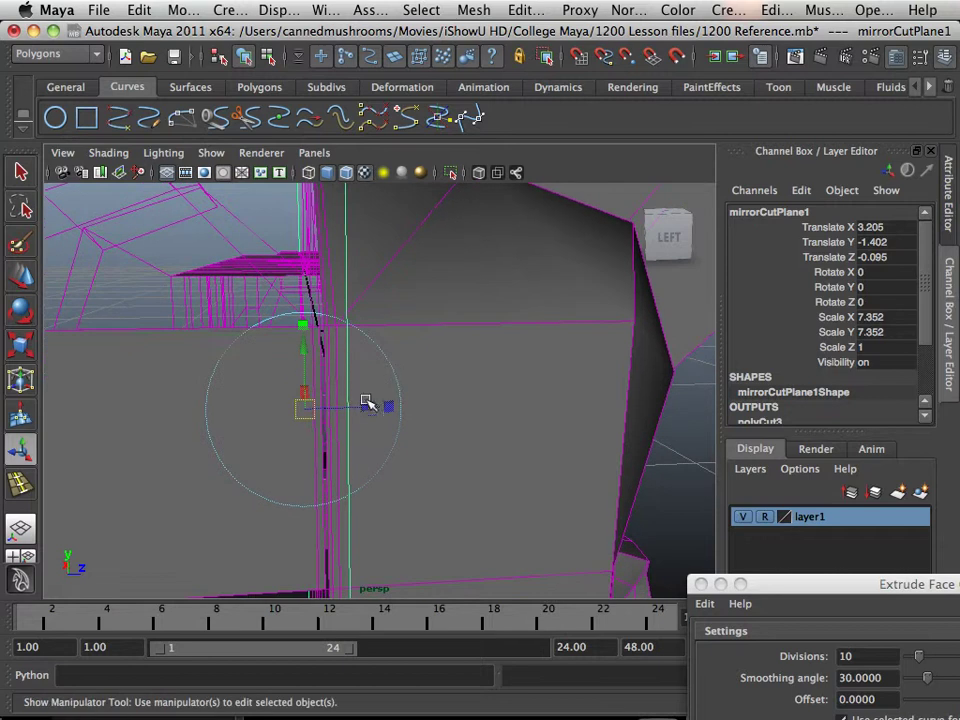
drag(360, 407, 362, 409)
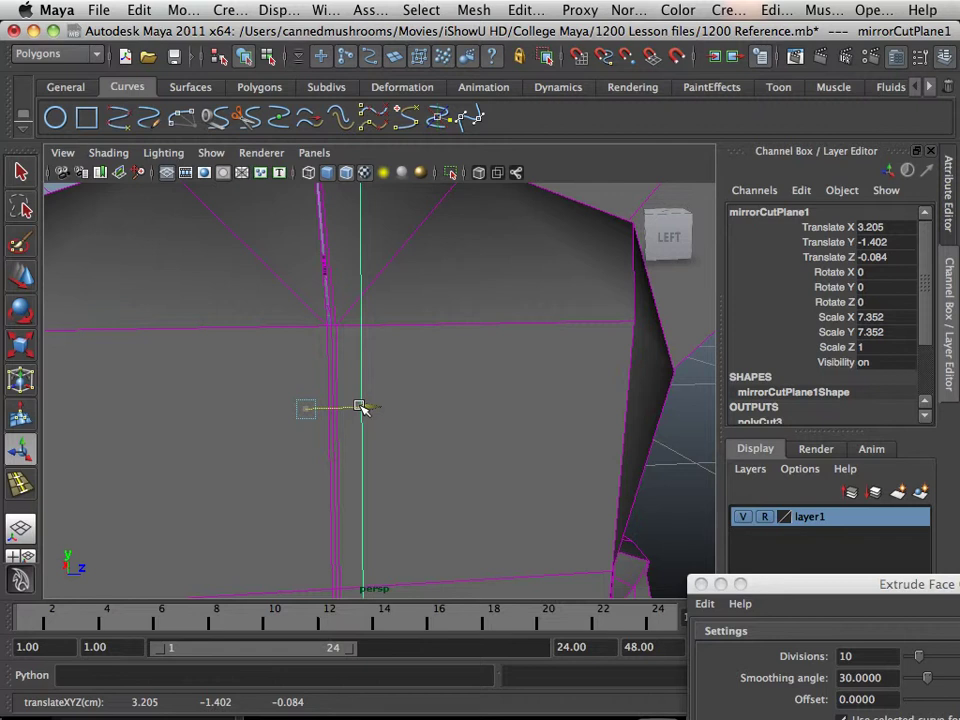
drag(362, 408, 362, 408)
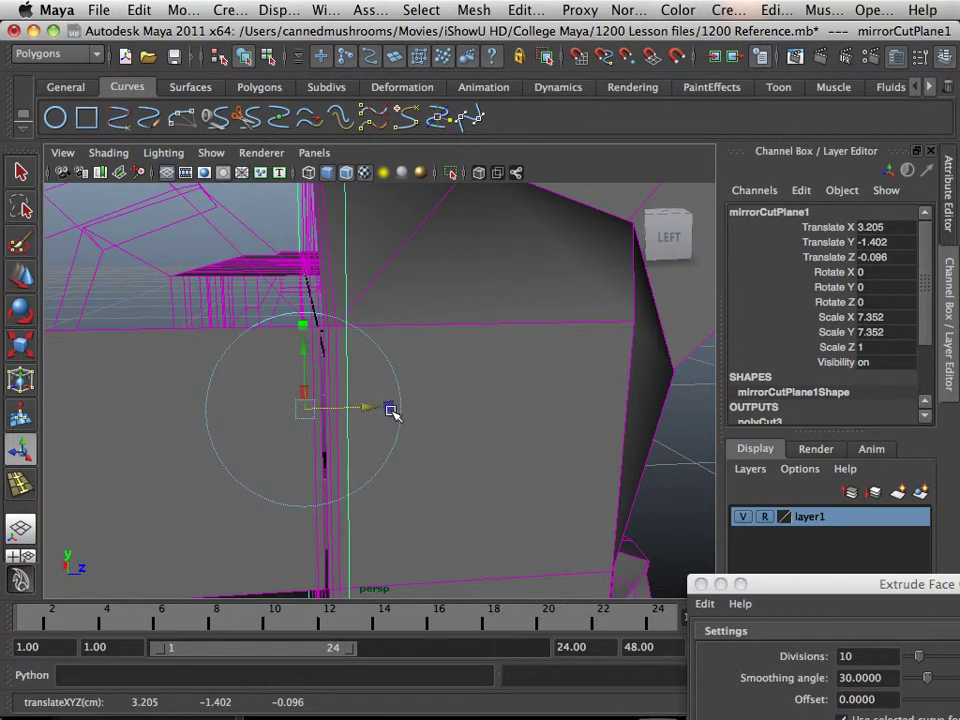
drag(390, 408, 390, 408)
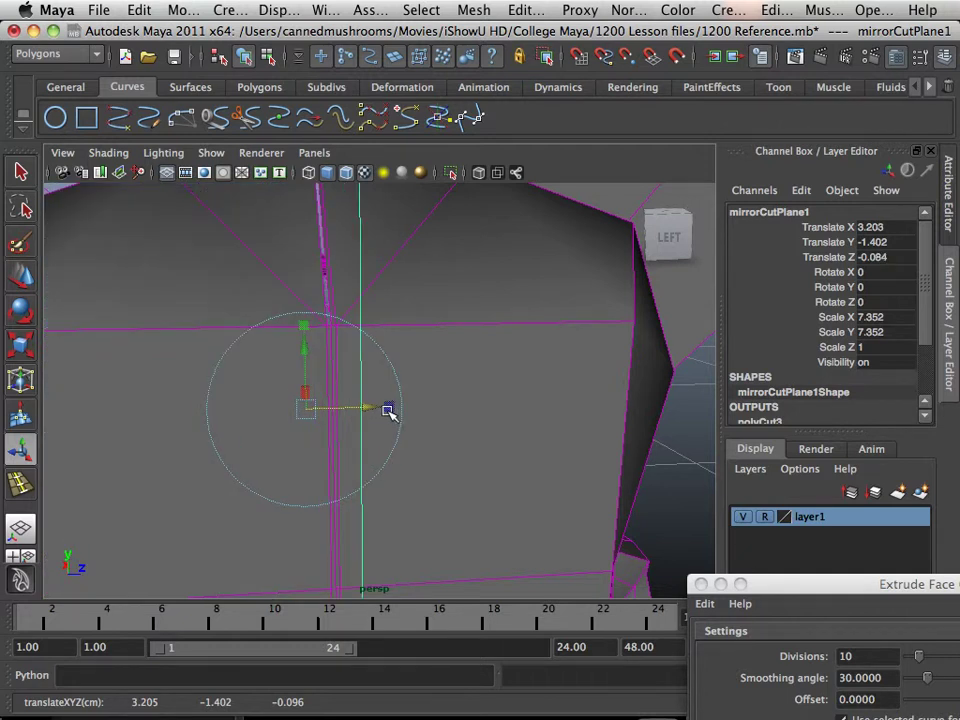
Examine the mirrored insect and its centre seam from the front, side and rear.
alt+right_drag(390, 408, 317, 409)
alt+drag(317, 409, 268, 373)
alt+right_drag(268, 373, 229, 369)
alt+drag(229, 369, 454, 437)
alt+right_drag(454, 437, 358, 420)
alt+drag(358, 420, 482, 358)
alt+right_drag(482, 358, 313, 330)
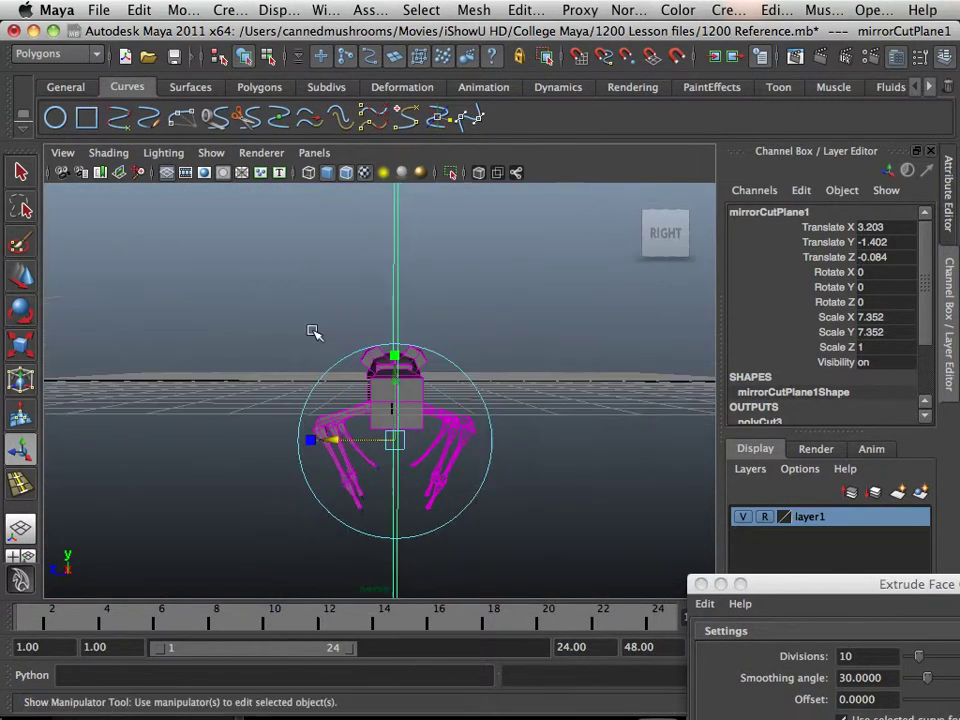
alt+drag(313, 330, 630, 400)
click(585, 497)
key(super+z)
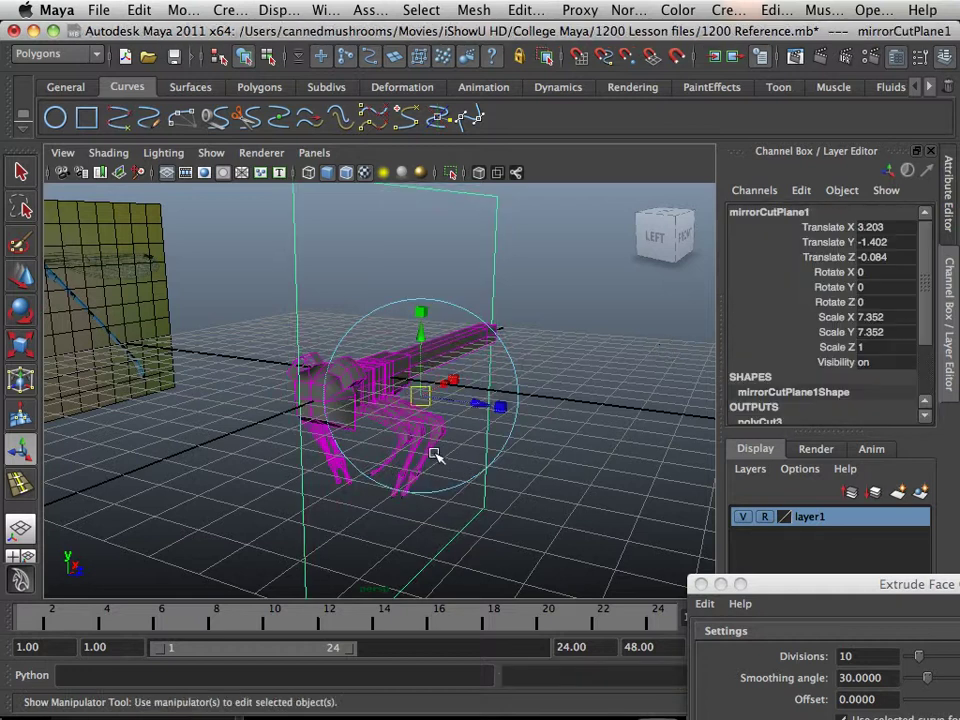
Duplicate the mirrored insect mesh and move the copy to about 12.985 along Z.
right_drag(422, 445, 500, 331)
click(482, 538)
click(410, 466)
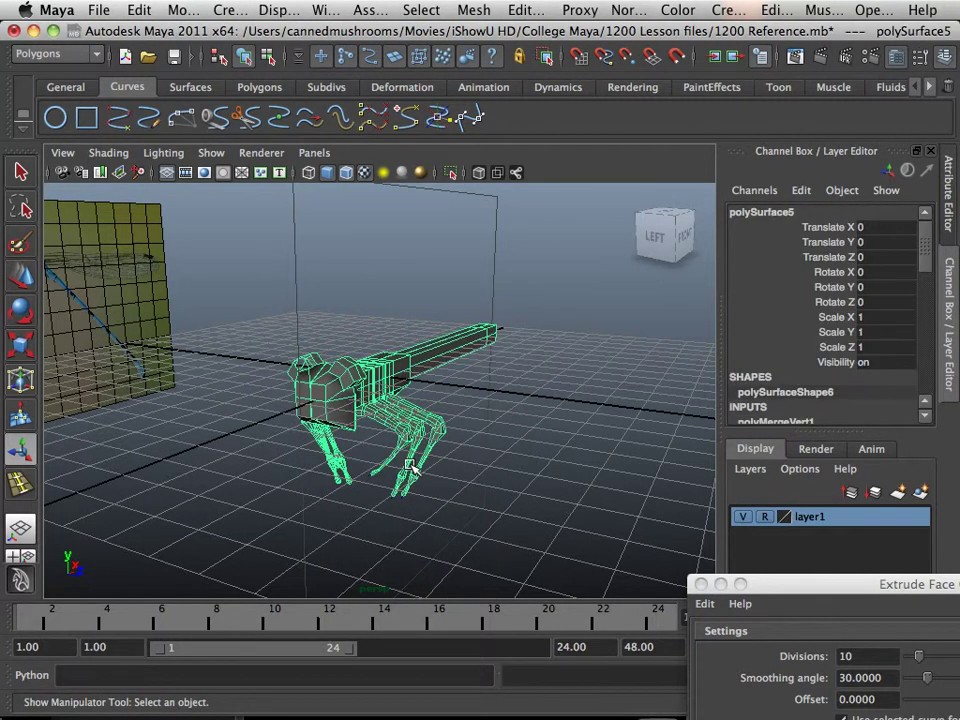
key(super+d)
alt+right_drag(449, 464, 321, 395)
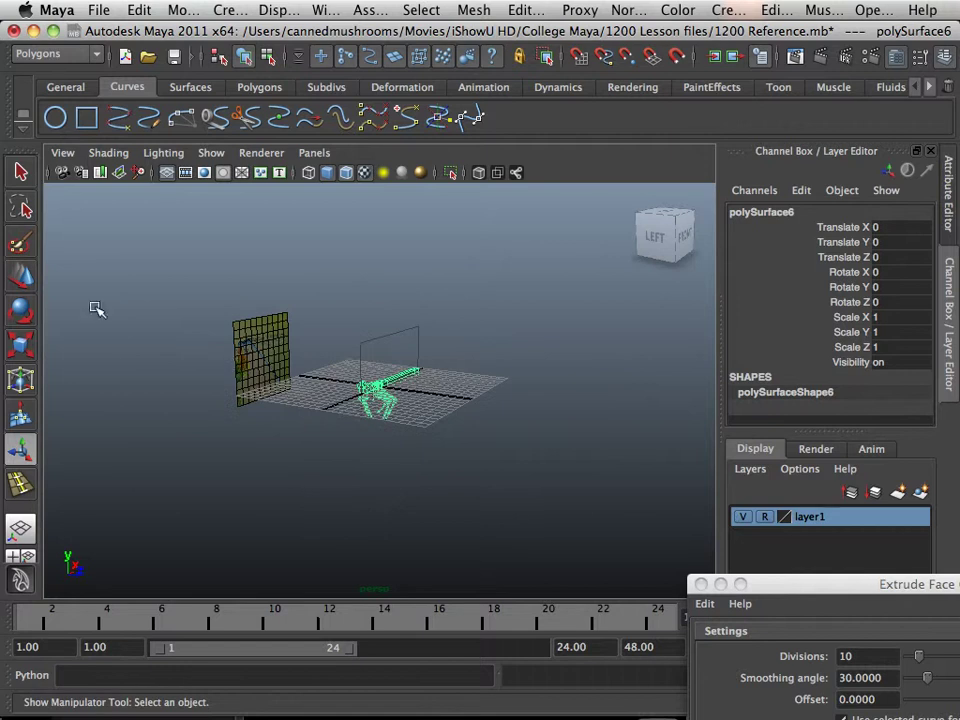
click(19, 278)
drag(431, 391, 501, 420)
Delete the original mirrored mesh together with its mirror cut plane, and select the duplicate.
drag(417, 322, 296, 446)
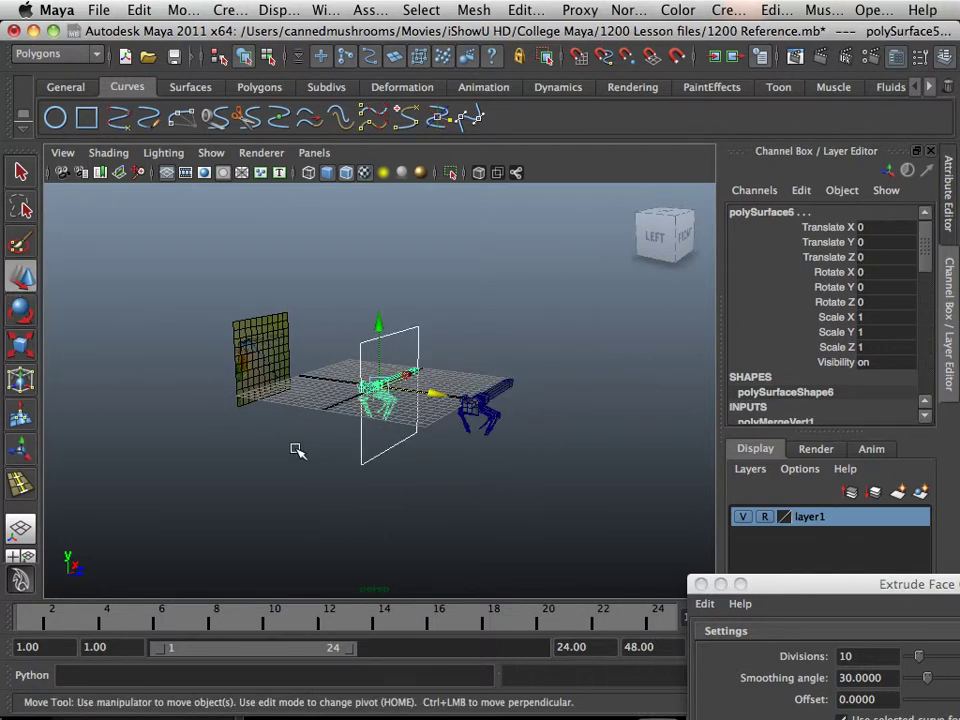
key(Delete)
click(480, 415)
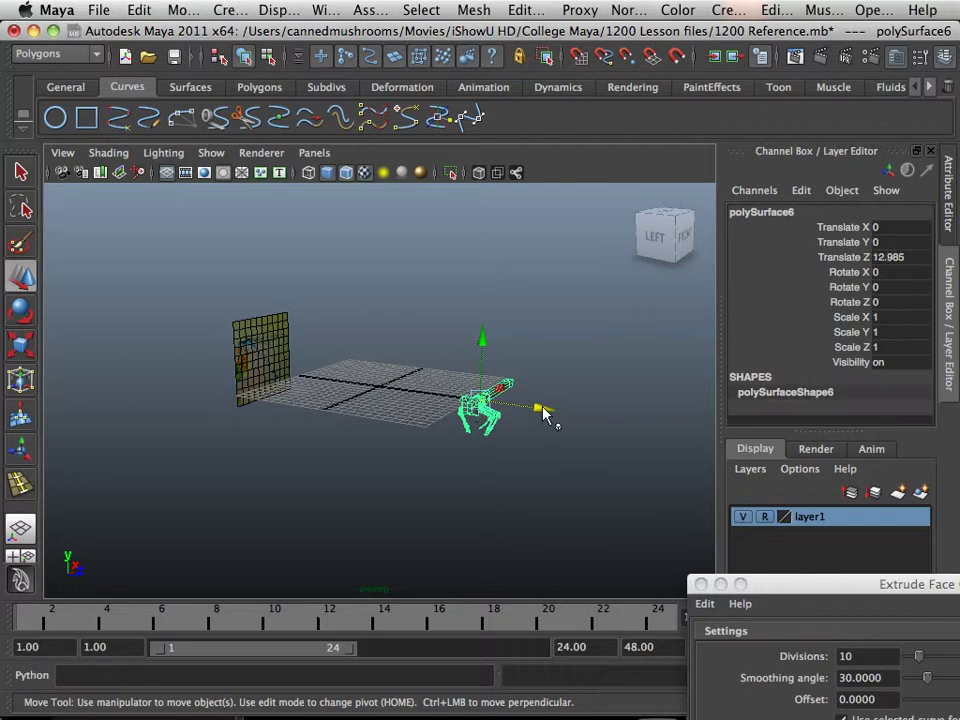
Move the duplicated insect mesh back to about 0.265 along Z.
drag(542, 414, 441, 392)
alt+right_drag(300, 360, 510, 525)
alt+middle_drag(364, 470, 258, 465)
alt+drag(257, 465, 325, 467)
alt+right_drag(360, 475, 484, 542)
alt+drag(165, 466, 207, 468)
alt+middle_drag(207, 468, 319, 476)
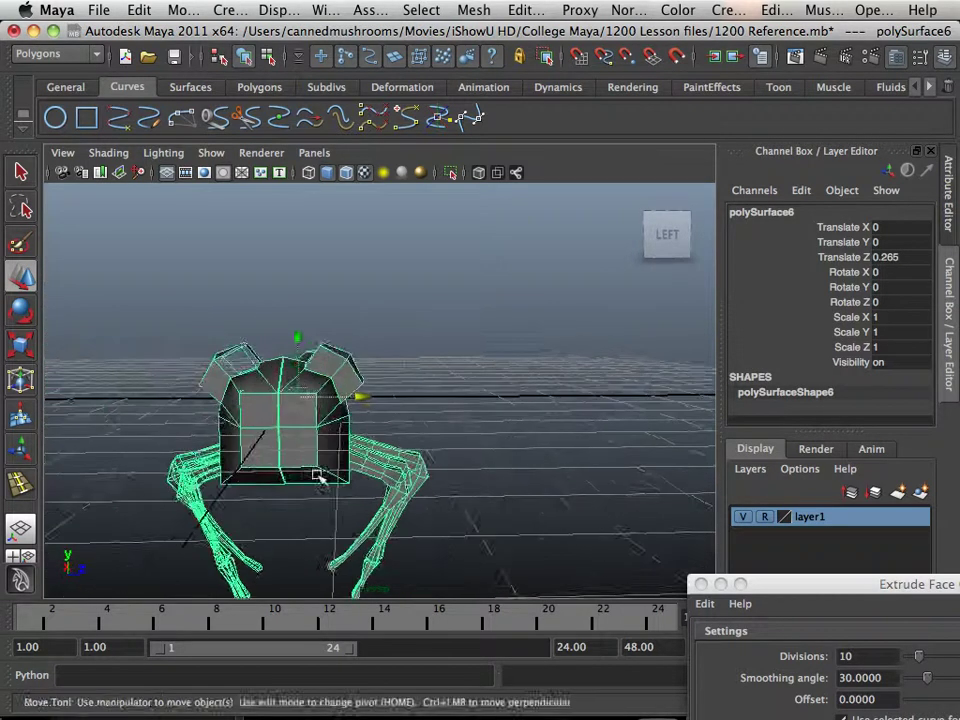
Examine the duplicate's head and centre seam up close and clear the selection.
alt+drag(319, 476, 330, 490)
alt+right_drag(330, 490, 482, 562)
alt+middle_drag(213, 497, 300, 433)
alt+right_drag(300, 433, 466, 668)
scroll(263, 501, down, 5)
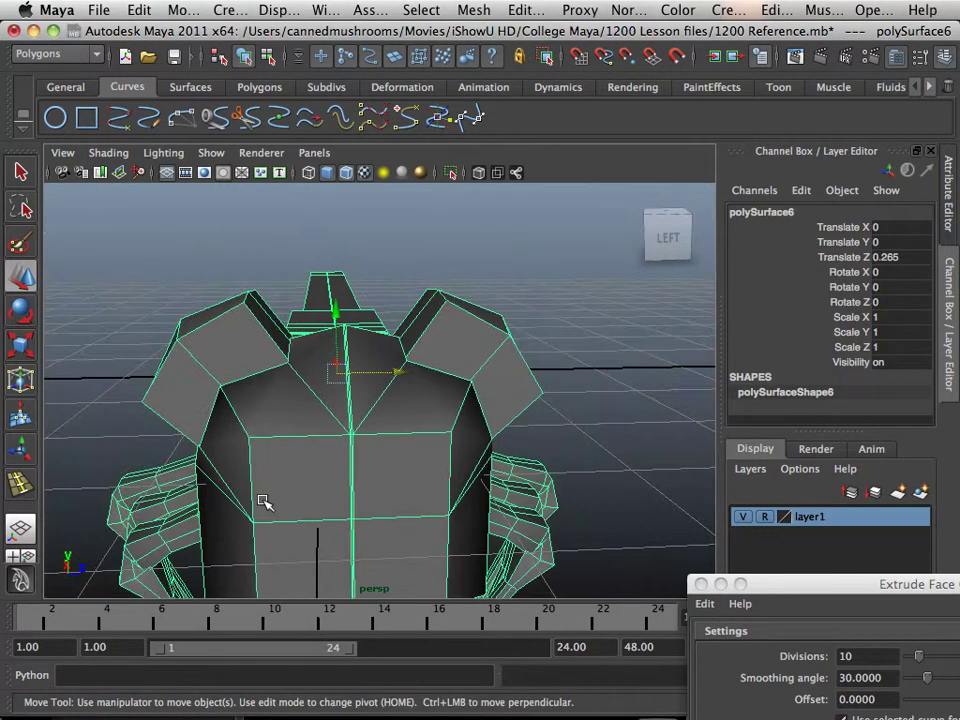
click(88, 322)
alt+drag(88, 322, 279, 500)
Reshape the head's front profile in the front view by pulling its lower and middle front vertices forward and adjusting the upper one.
key(space)
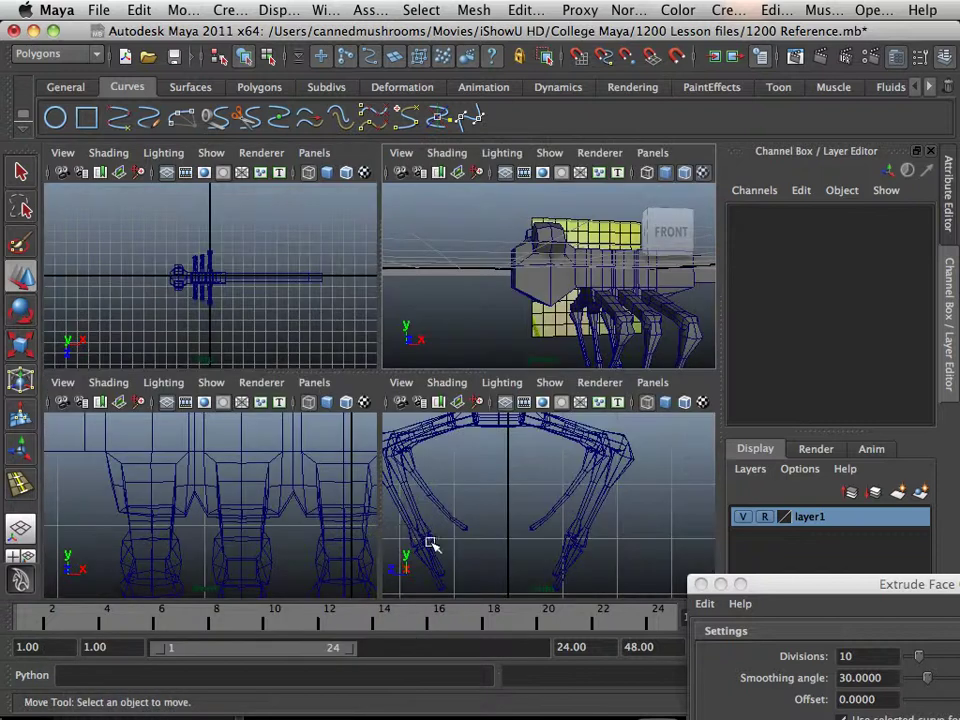
key(space)
key(space)
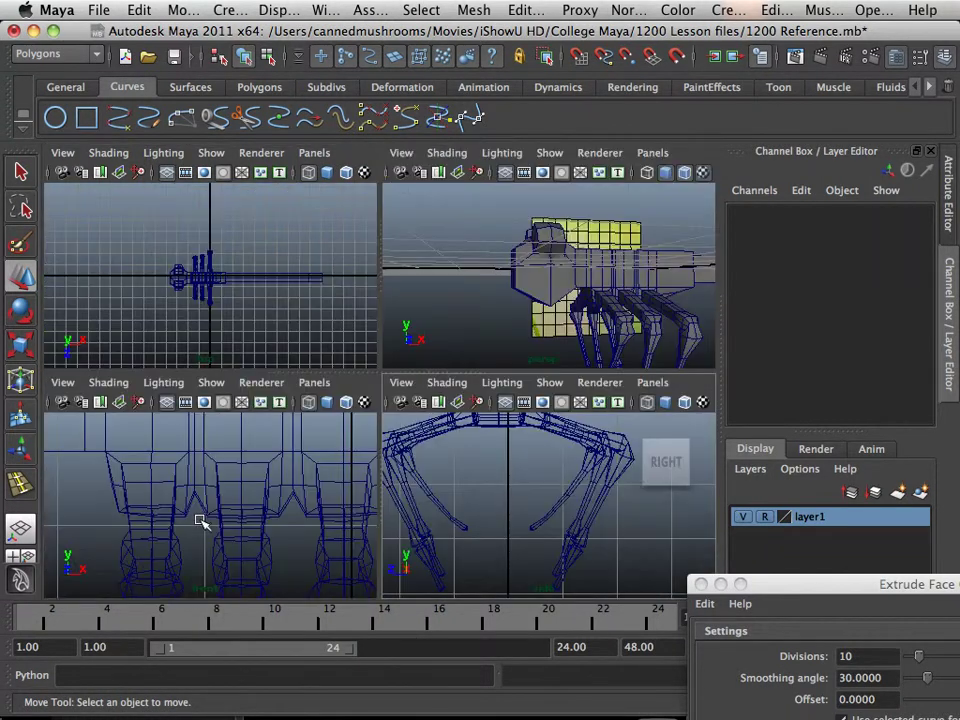
key(space)
alt+middle_drag(204, 519, 253, 579)
alt+right_drag(253, 579, 468, 635)
alt+middle_drag(308, 525, 354, 442)
right_drag(344, 433, 284, 356)
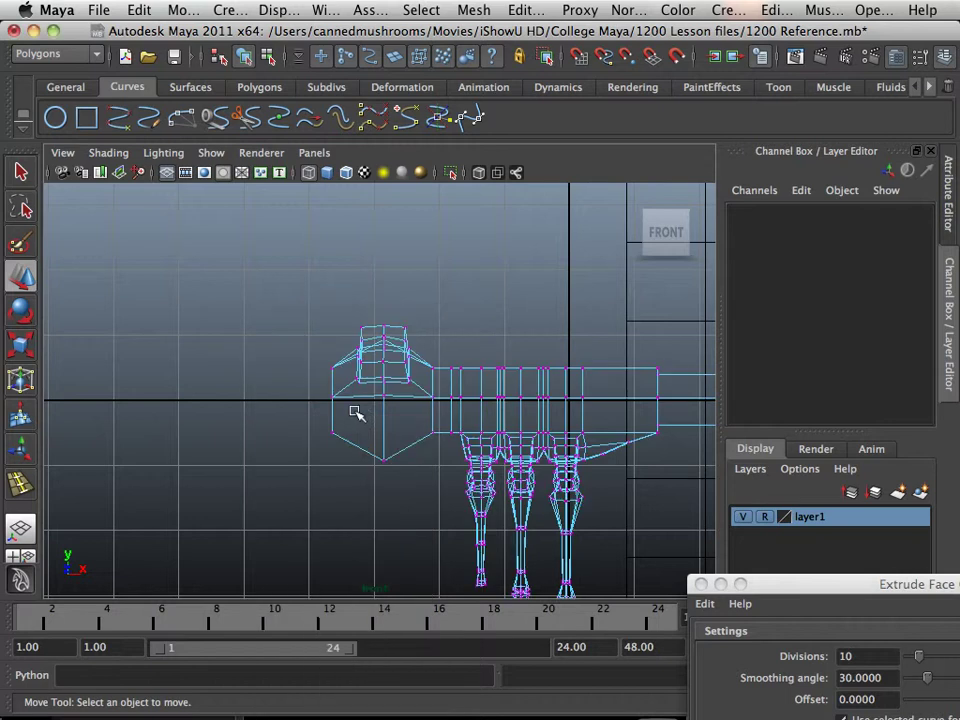
drag(356, 411, 296, 463)
alt+right_drag(307, 466, 406, 530)
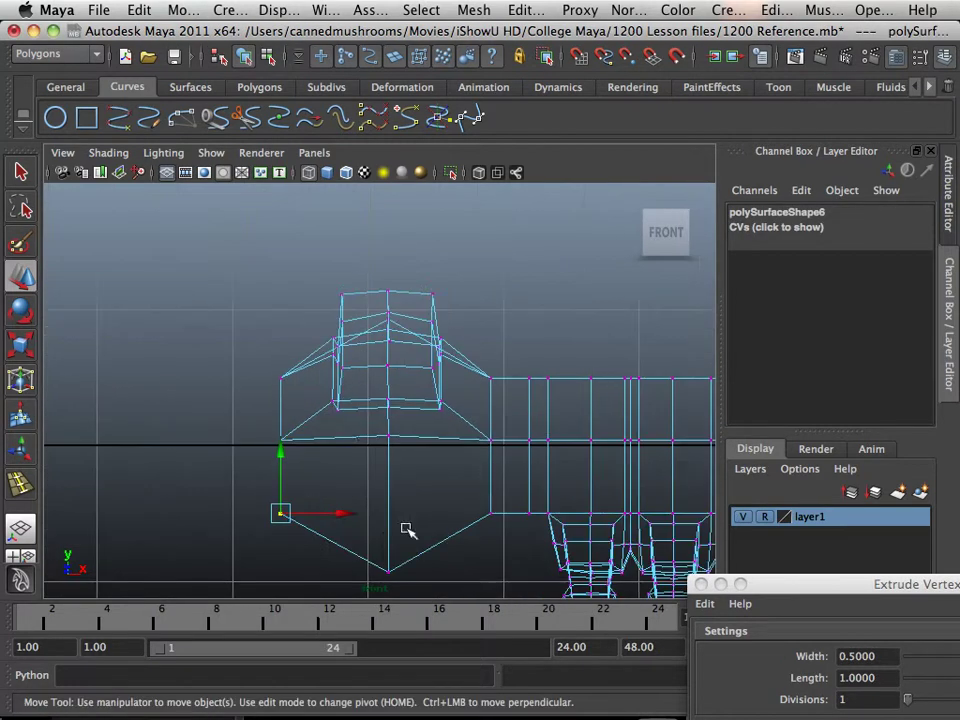
drag(287, 519, 235, 447)
click(281, 446)
click(281, 376)
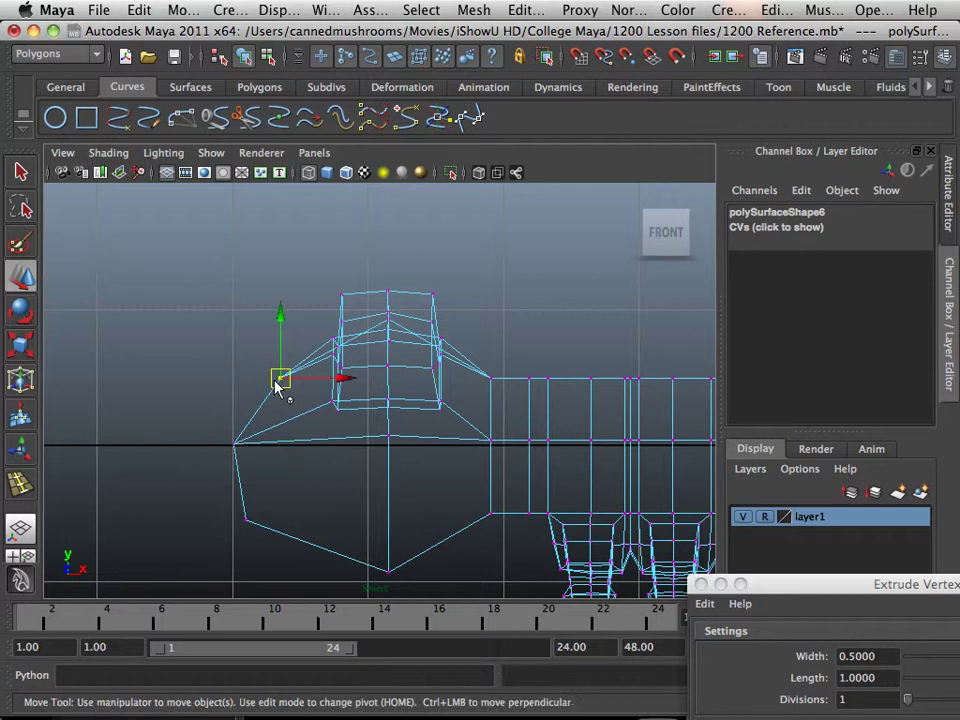
alt+middle_drag(312, 477, 338, 437)
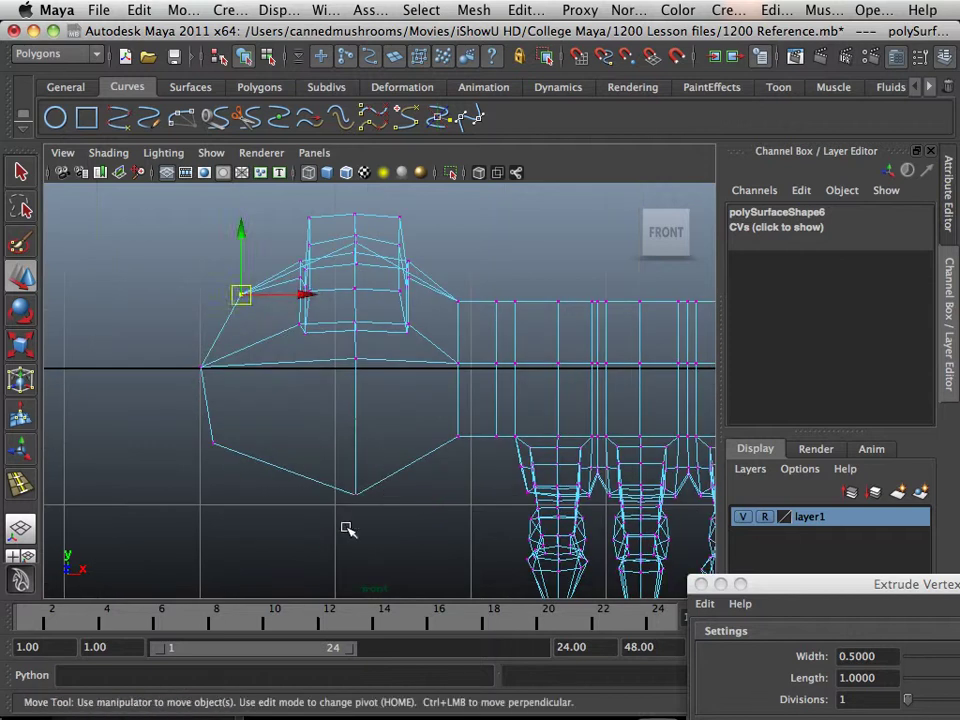
Select the vertices at the head's lowest point and examine the reshaped head and thorax in the perspective view.
click(356, 497)
key(space)
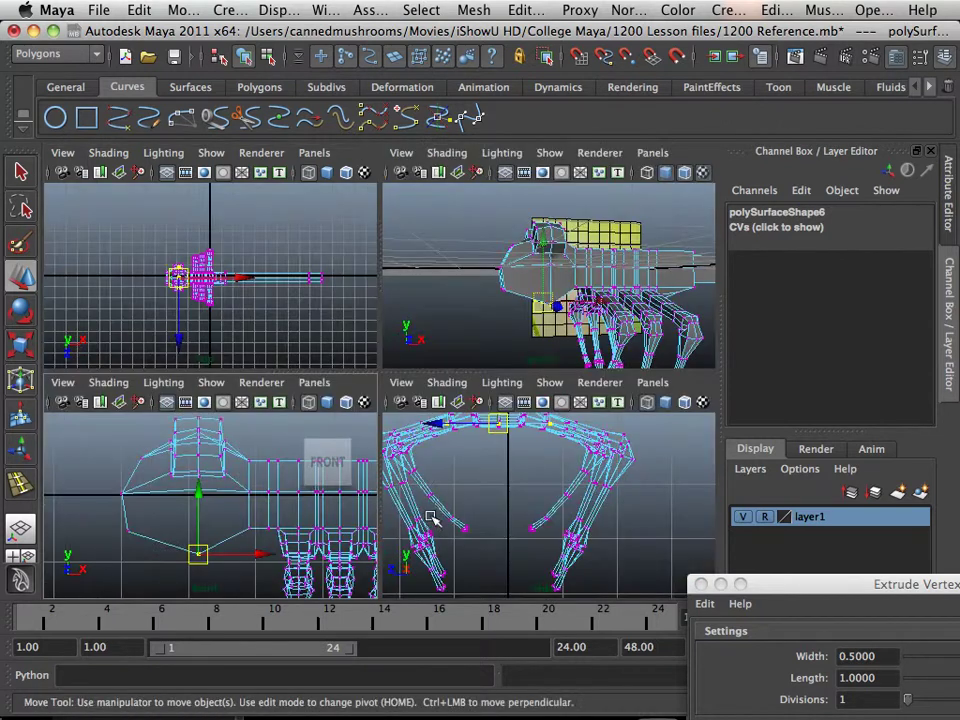
key(space)
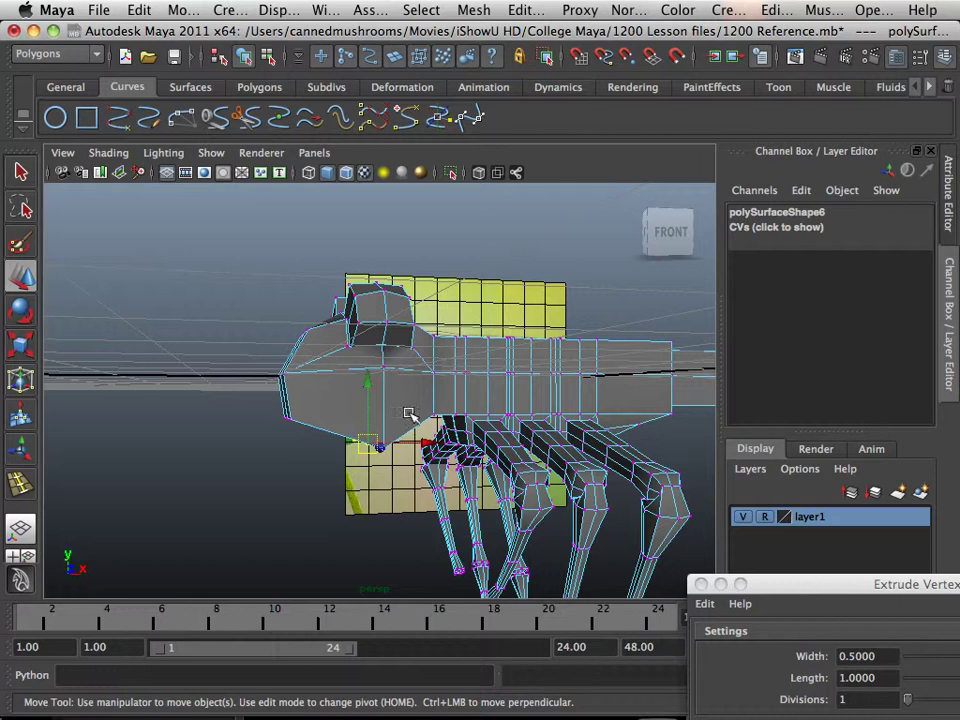
scroll(409, 413, up, 5)
alt+drag(455, 430, 396, 445)
alt+middle_drag(458, 454, 363, 442)
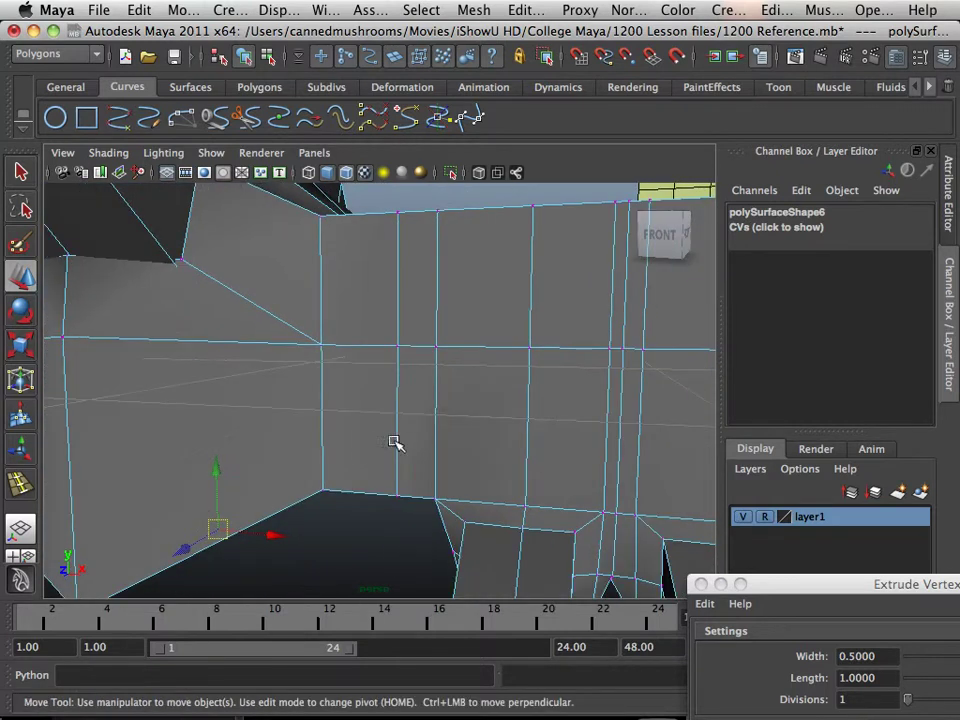
alt+right_drag(398, 440, 274, 429)
alt+drag(274, 429, 306, 446)
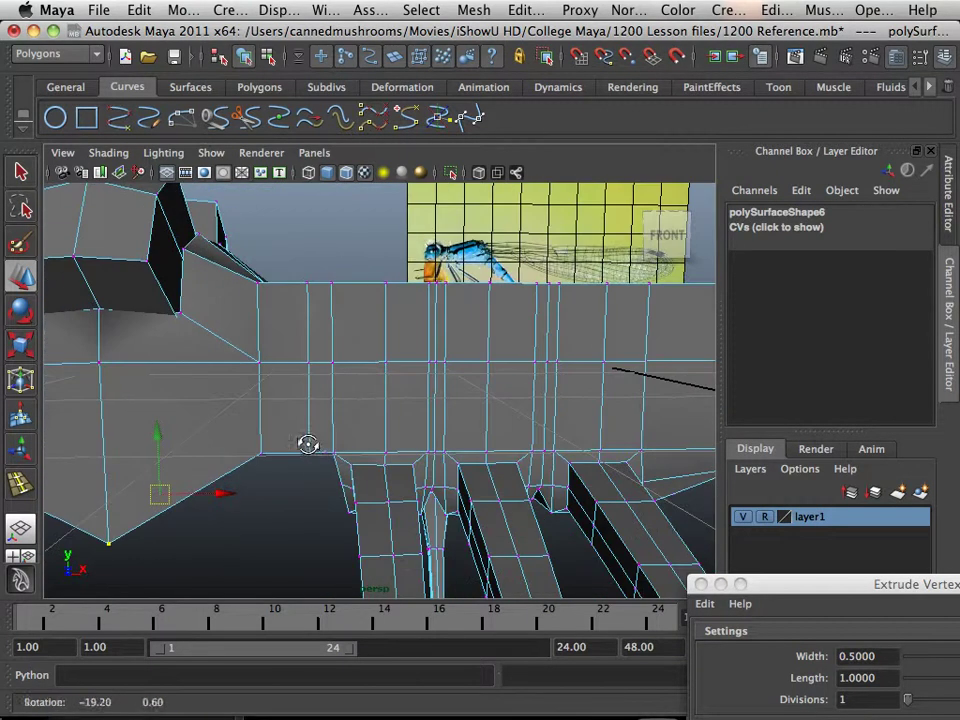
alt+right_drag(366, 466, 253, 439)
alt+drag(253, 439, 306, 448)
Select the head and thorax vertices in the front view, reaching down to the tops of the legs.
key(space)
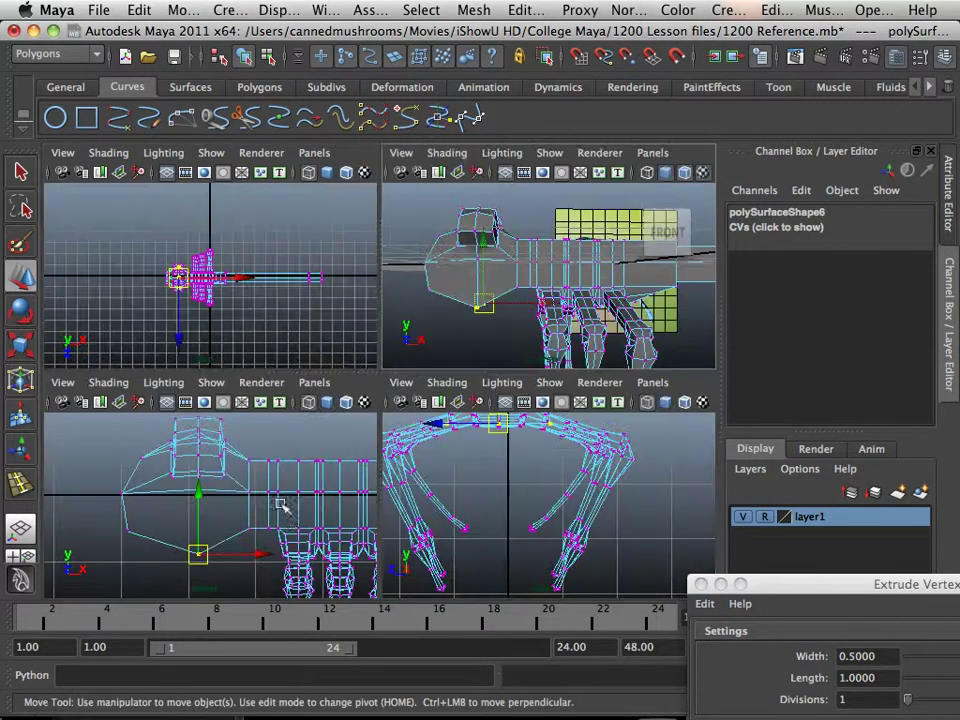
key(space)
scroll(304, 510, down, 8)
alt+middle_drag(425, 475, 216, 503)
alt+right_drag(216, 503, 247, 489)
alt+middle_drag(247, 489, 422, 480)
right_drag(399, 344, 249, 338)
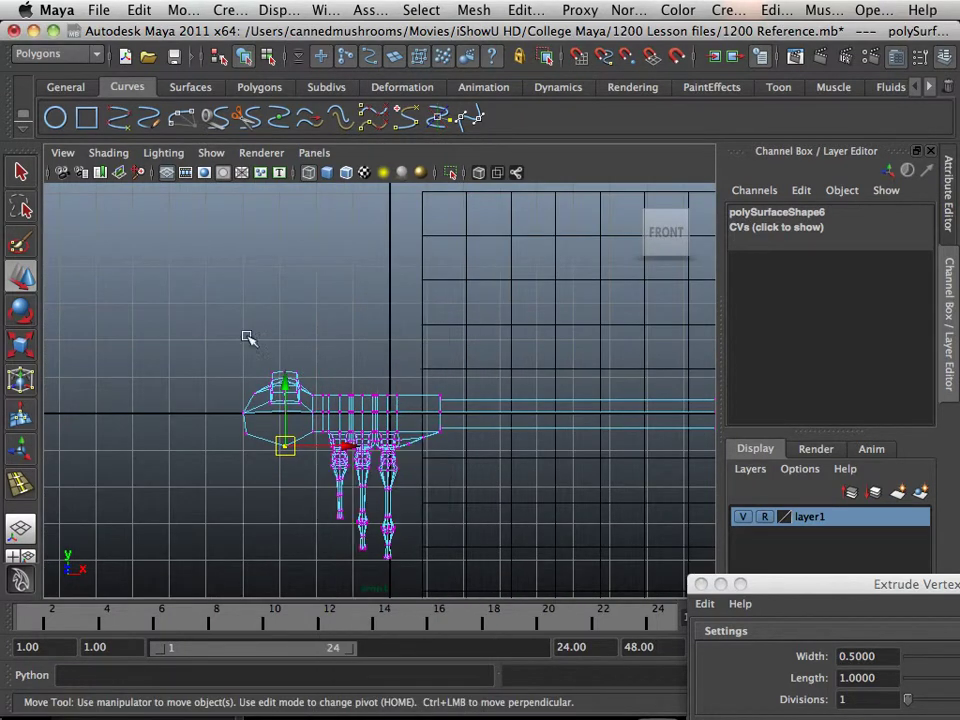
drag(475, 428, 475, 429)
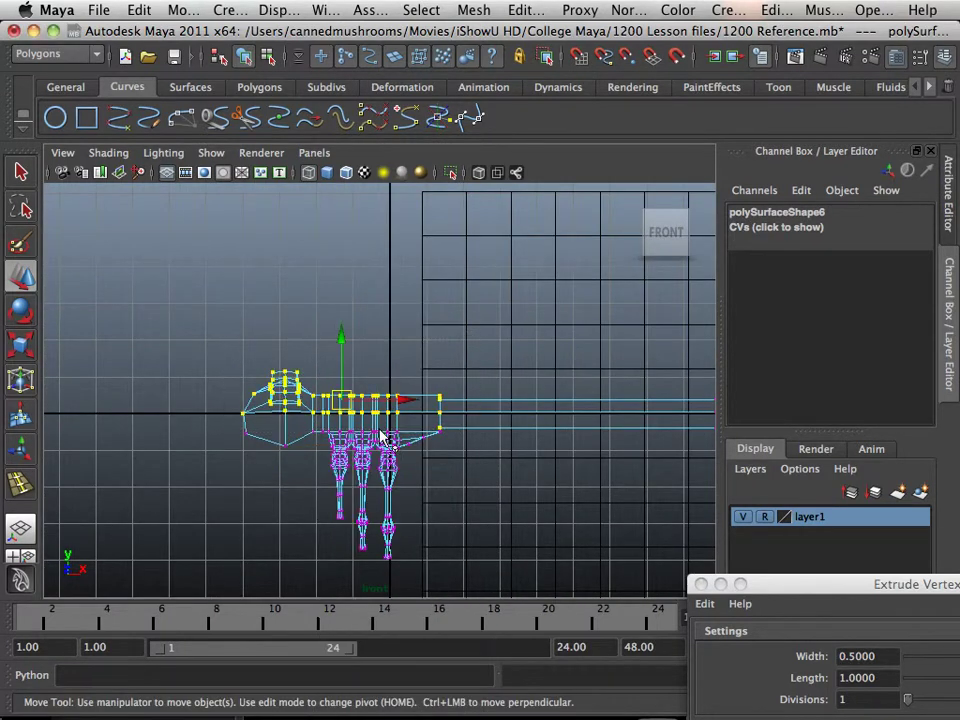
alt+right_drag(380, 433, 552, 506)
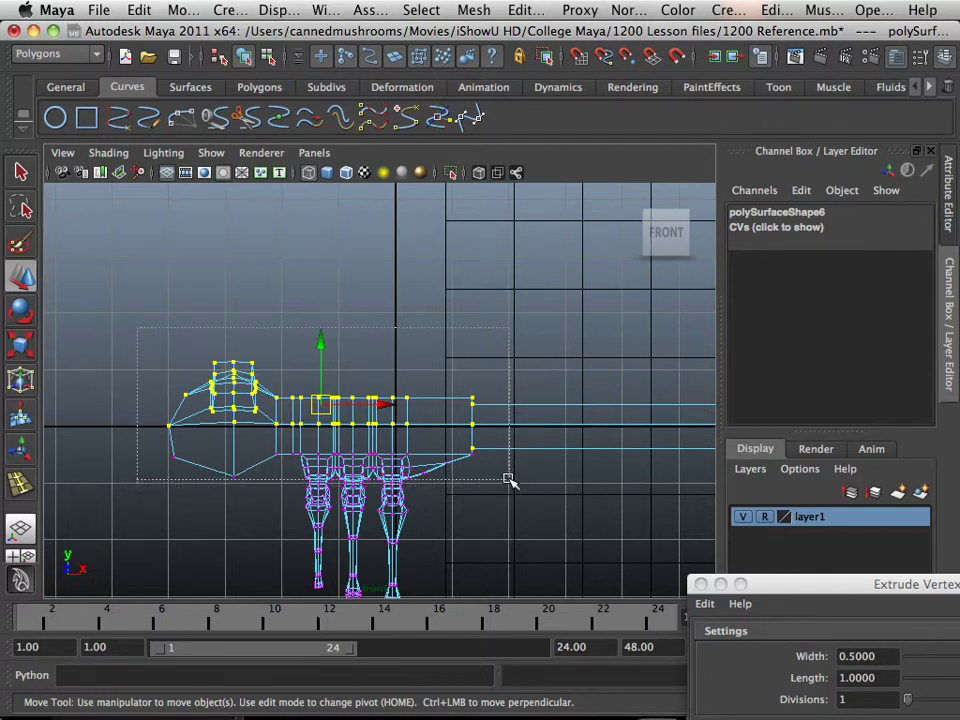
drag(508, 481, 490, 485)
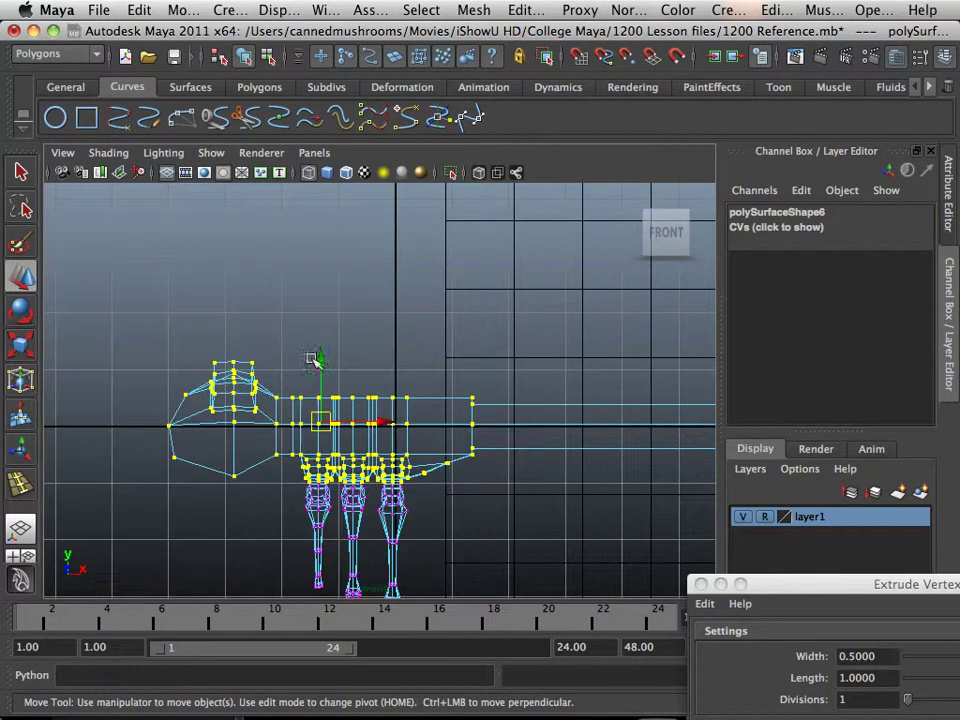
Remove the leg vertices on both sides of the body from the selection in the top view.
key(space)
key(space)
alt+right_drag(254, 338, 319, 466)
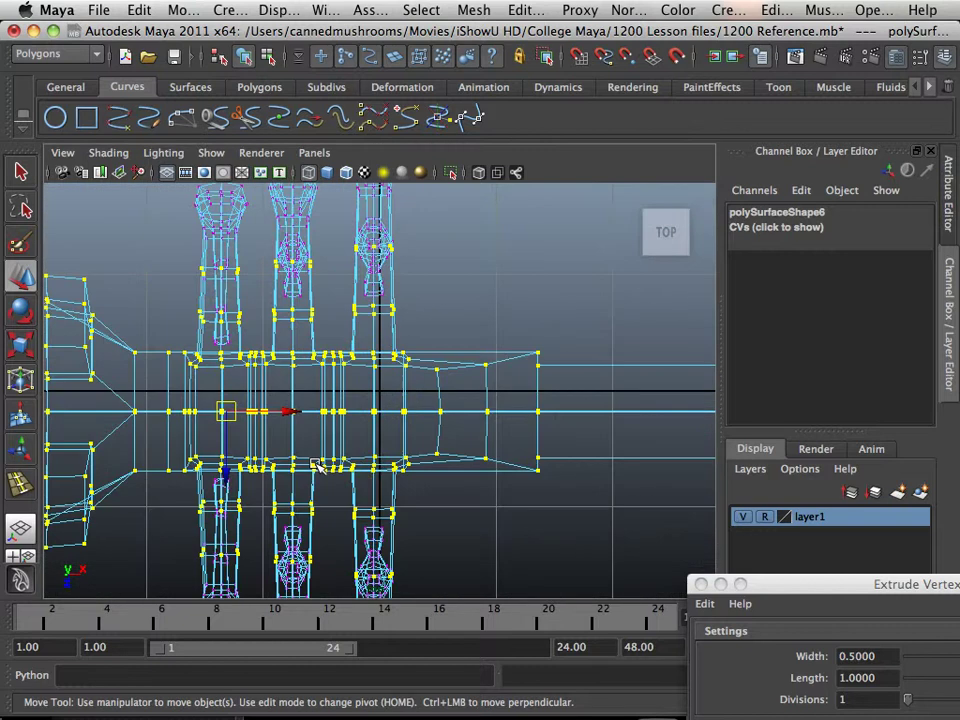
alt+middle_drag(319, 466, 377, 327)
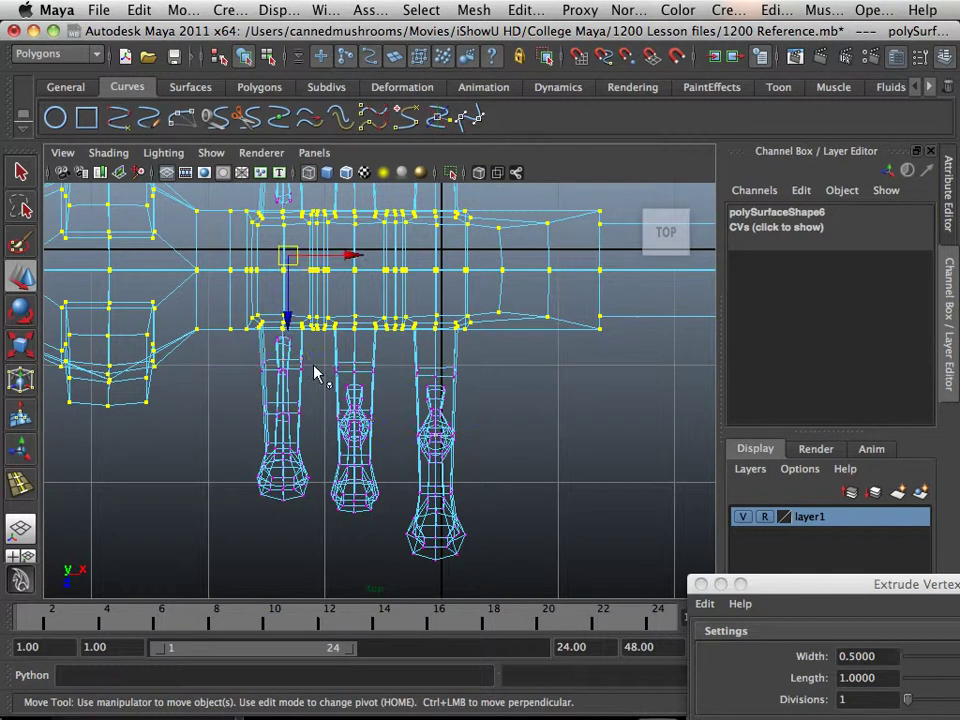
alt+middle_drag(317, 375, 300, 560)
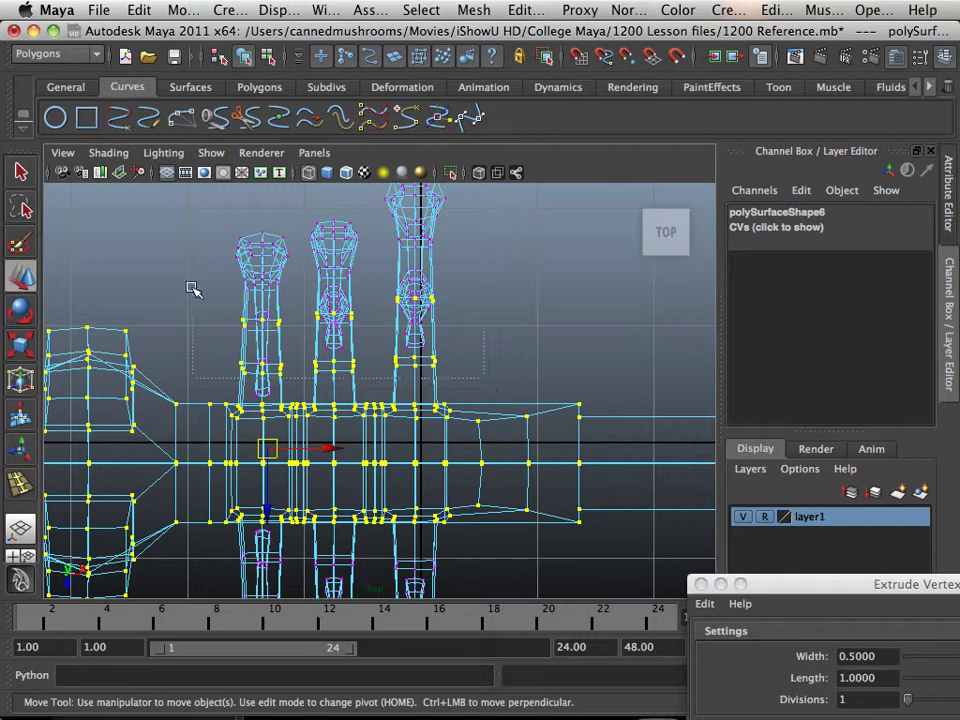
ctrl+drag(193, 289, 197, 298)
Apply Average Vertices to the selected head and thorax vertices to even out the body shape.
key(space)
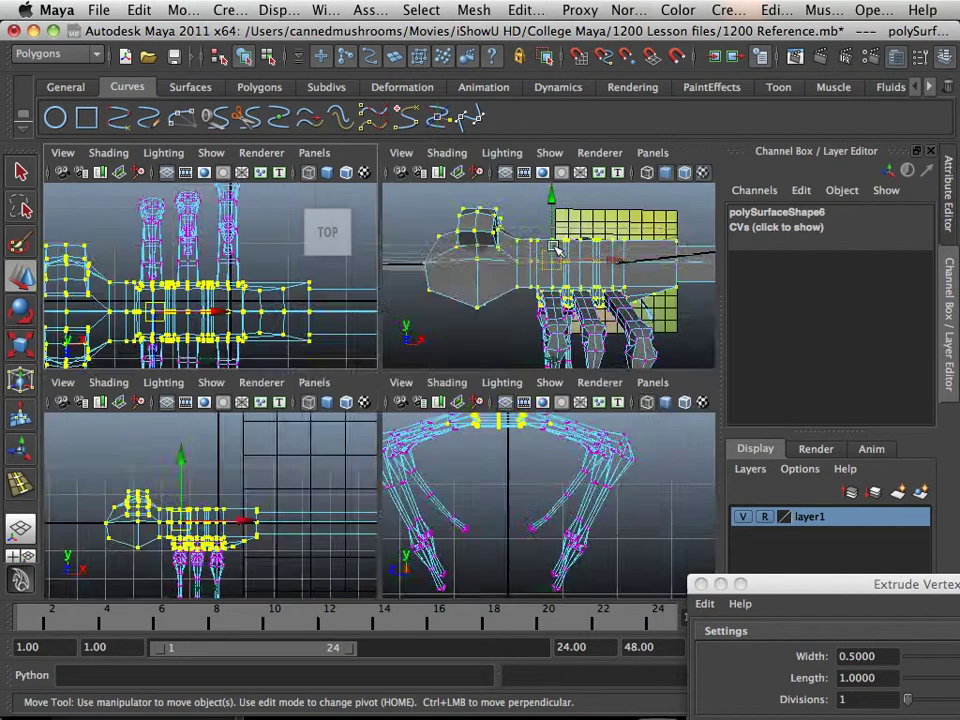
key(space)
alt+drag(514, 274, 430, 270)
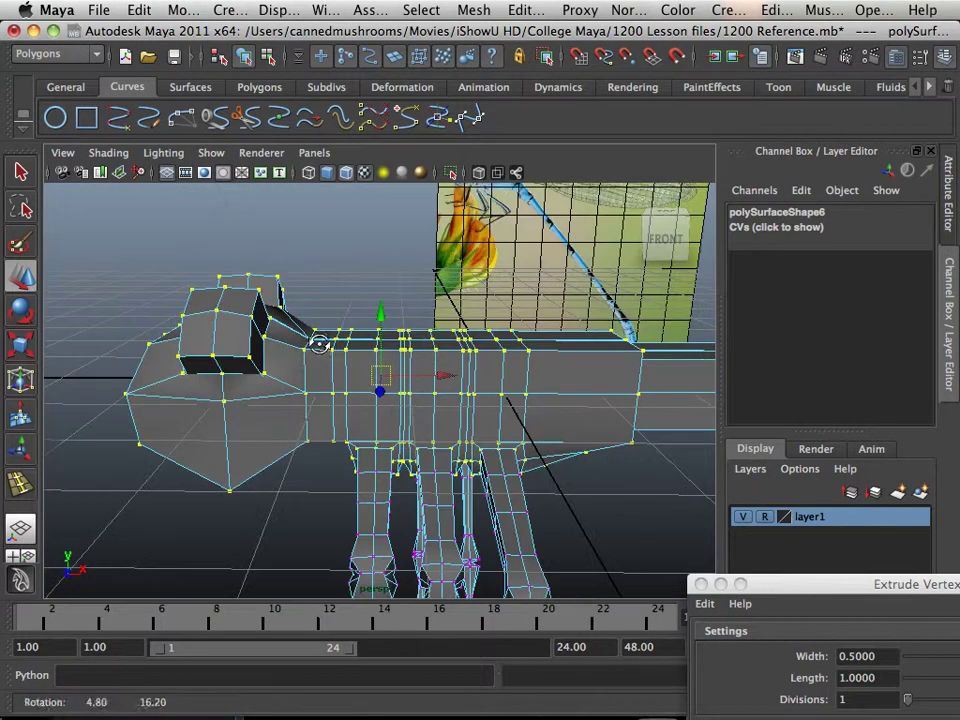
click(369, 12)
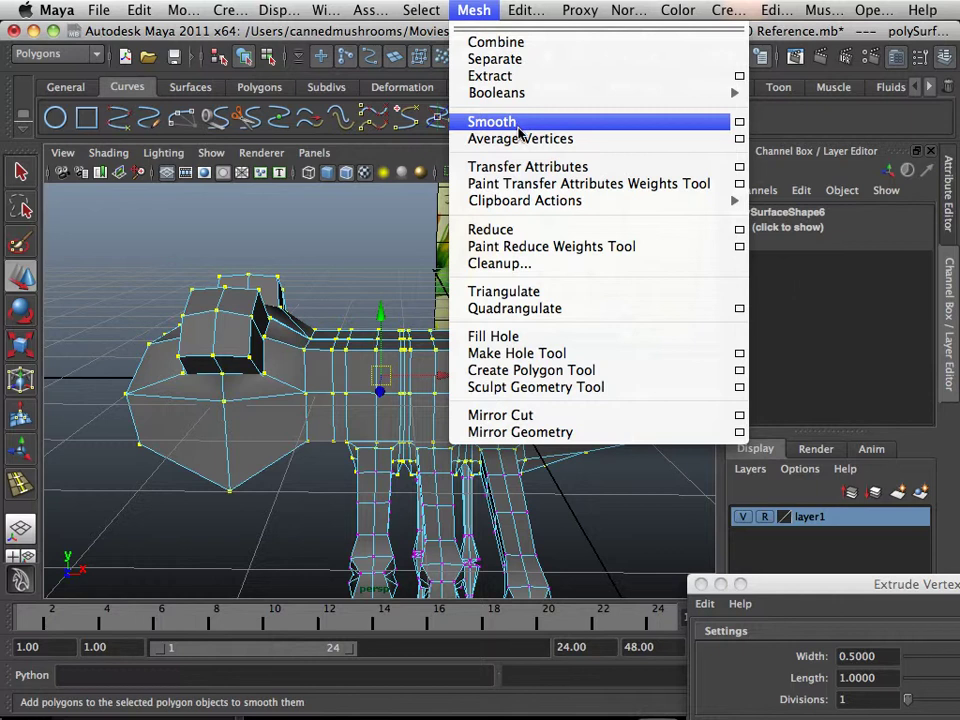
click(478, 139)
mouse_move(333, 271)
alt+mouse_down()
mouse_move(470, 268)
mouse_move(336, 259)
alt+mouse_up()
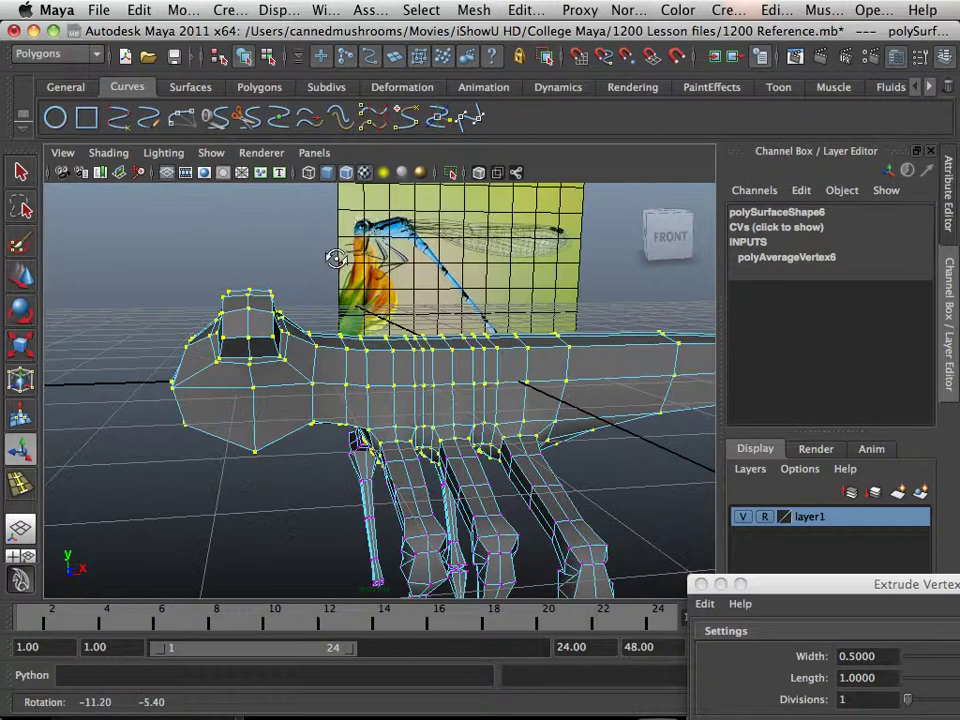
alt+right_drag(358, 281, 376, 367)
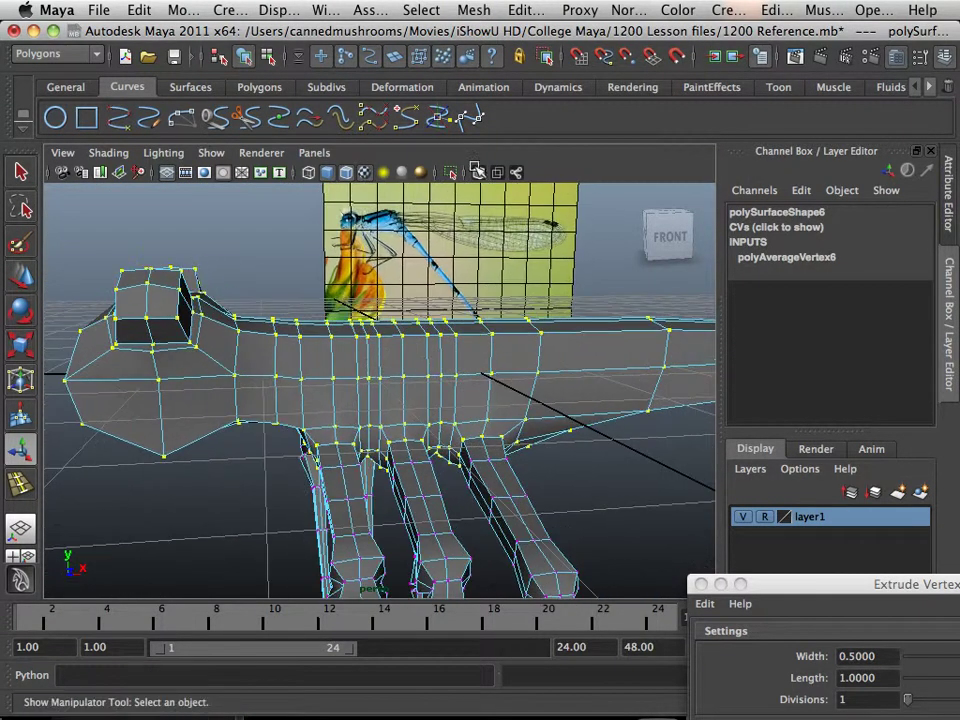
Apply Transform Component to the selected body vertices and clear the selection.
click(522, 11)
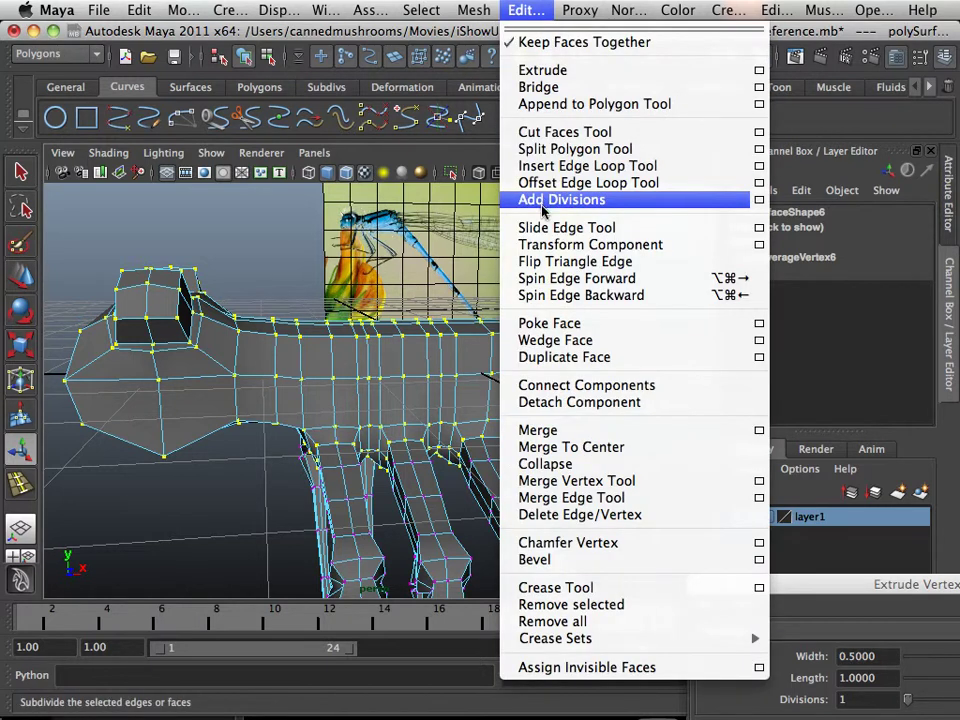
click(543, 248)
alt+drag(400, 376, 242, 390)
click(180, 531)
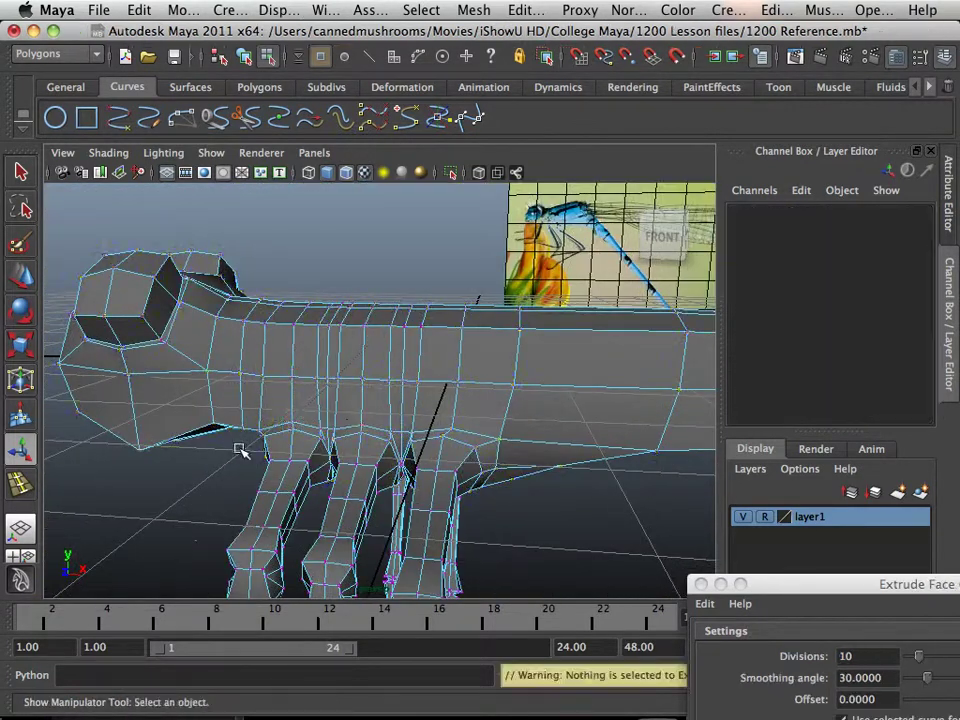
Try to scale the edge loop at the neck inward uniformly, between the head and the legs.
alt+right_drag(242, 448, 270, 445)
alt+drag(270, 445, 180, 445)
alt+middle_drag(180, 445, 261, 446)
alt+right_drag(261, 446, 319, 469)
alt+drag(267, 462, 271, 452)
alt+right_drag(272, 452, 323, 465)
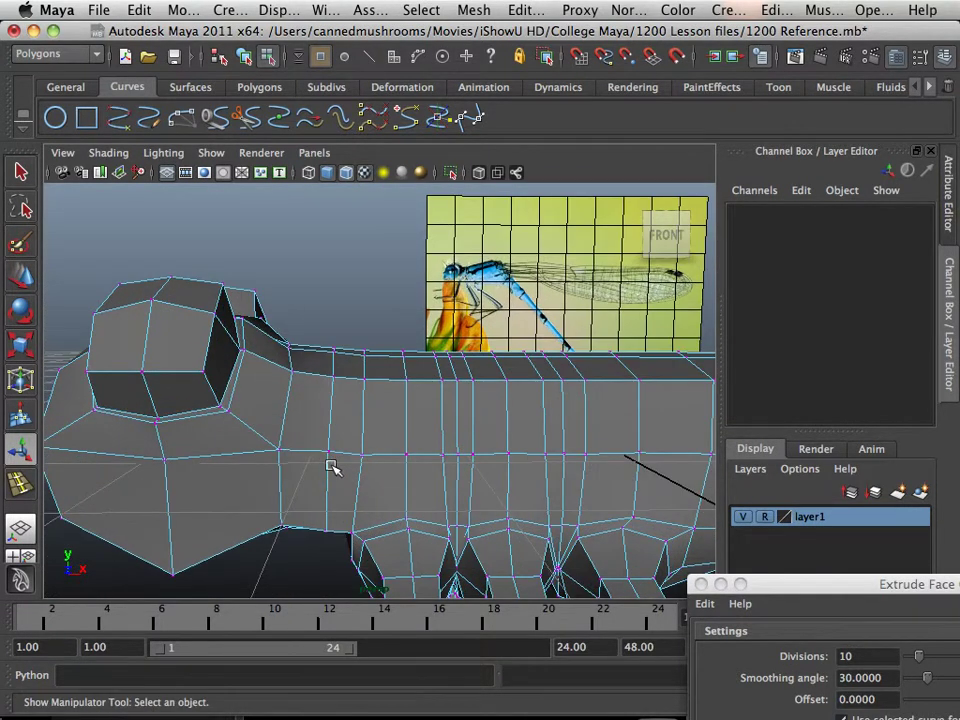
right_drag(334, 345, 334, 300)
click(333, 400)
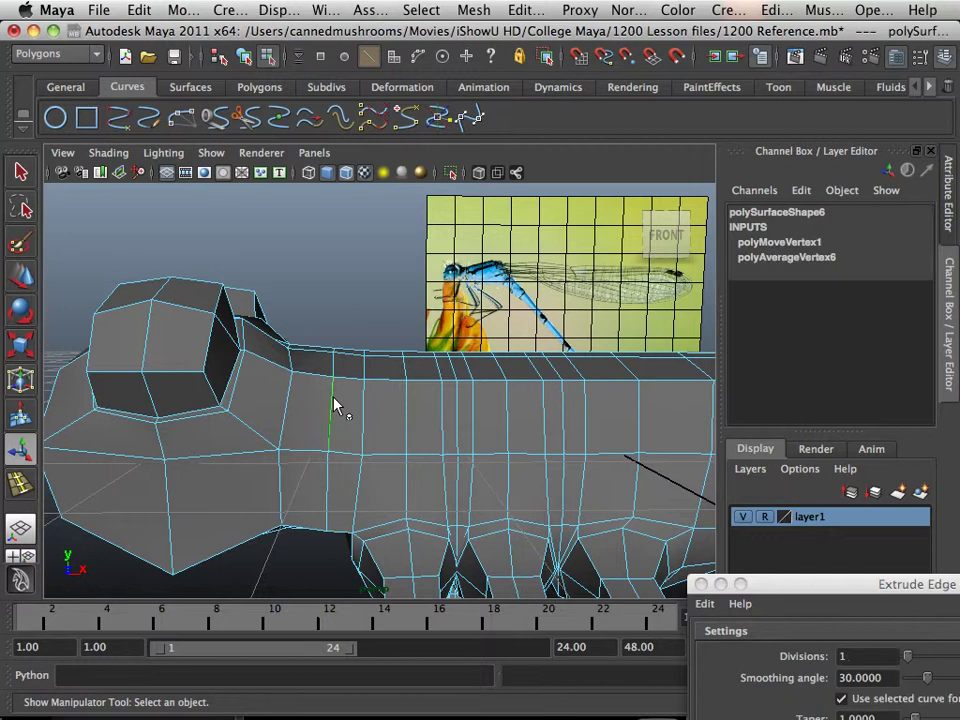
key(r)
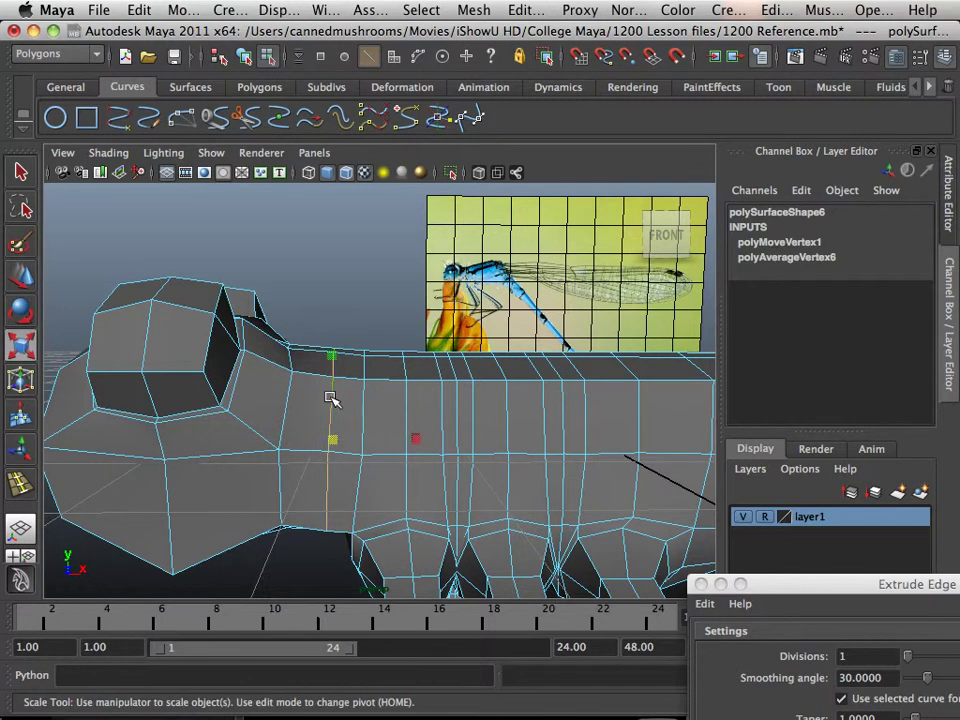
click(333, 439)
drag(336, 441, 302, 437)
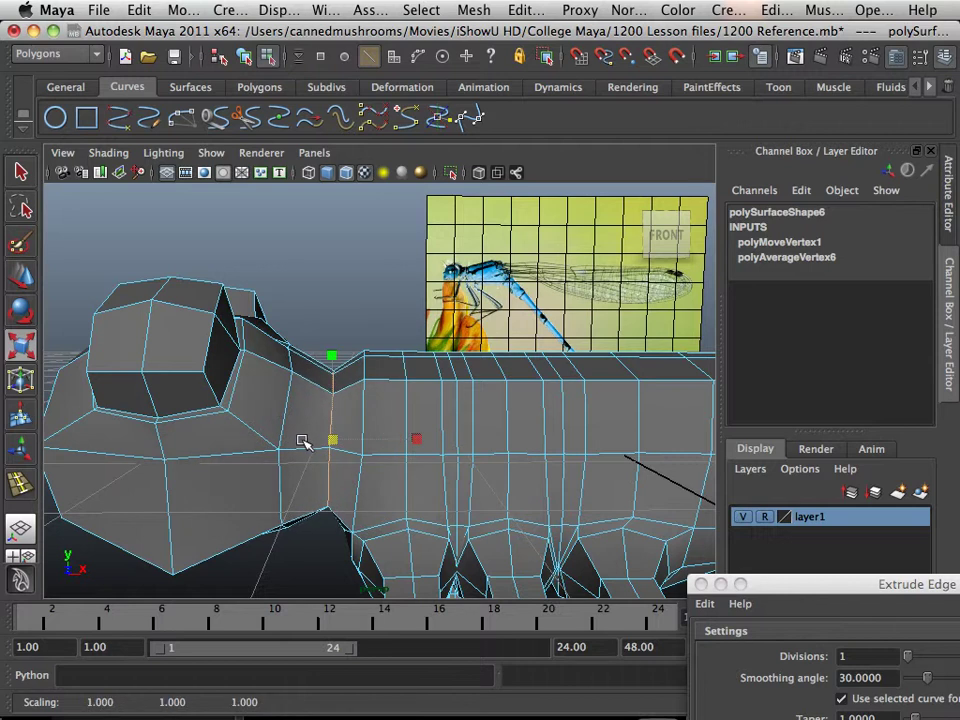
Insert an edge loop on each side of the neck loop and ready the middle loop for moving.
click(474, 10)
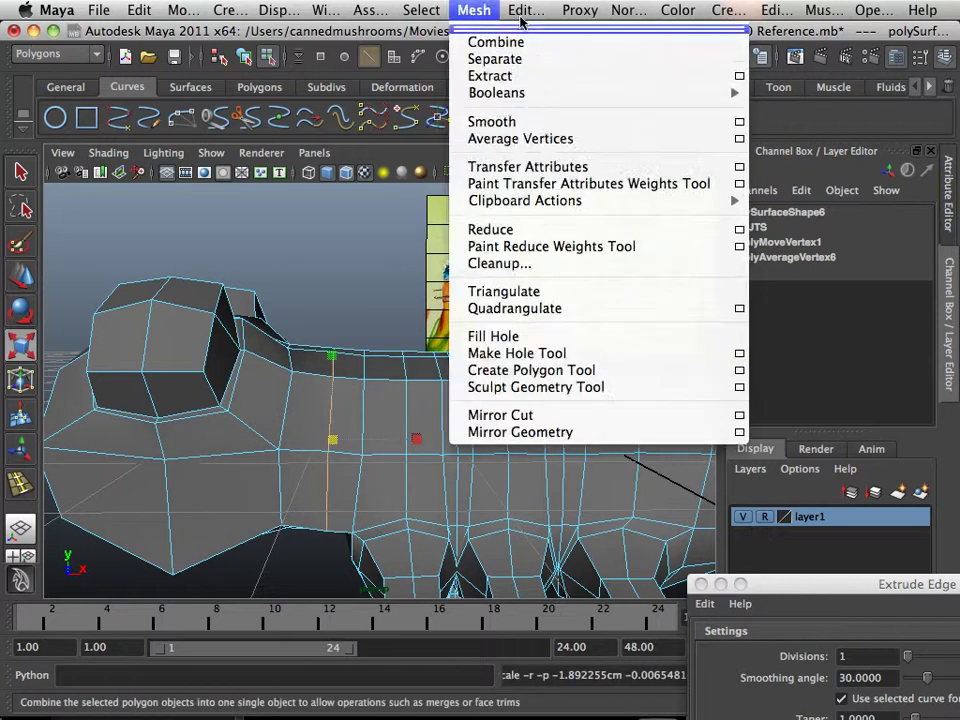
mouse_move(521, 14)
click(551, 165)
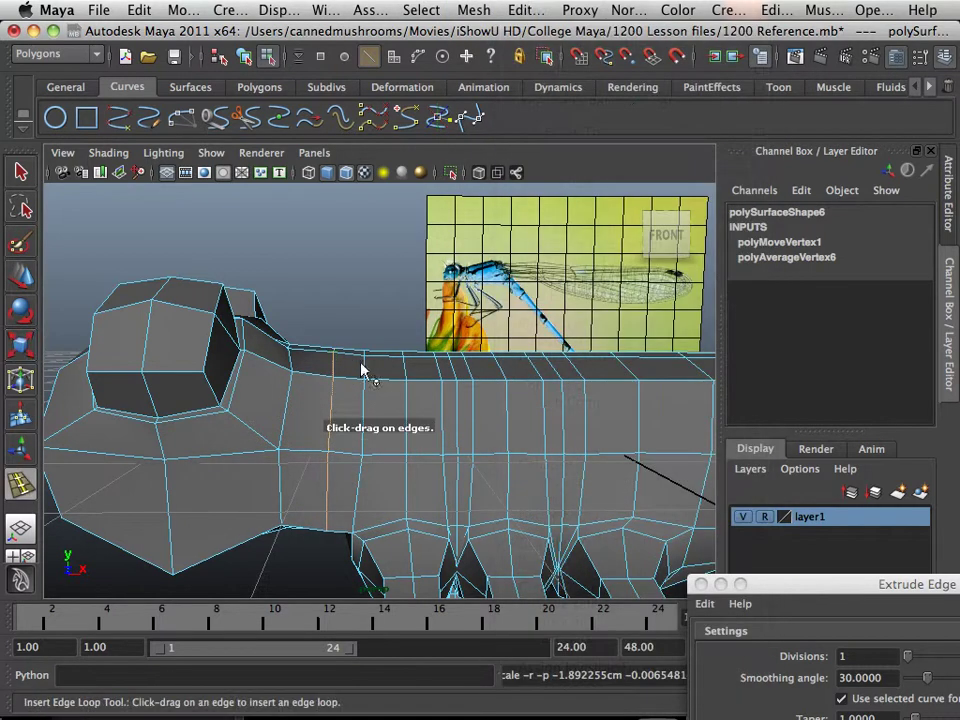
drag(348, 381, 316, 386)
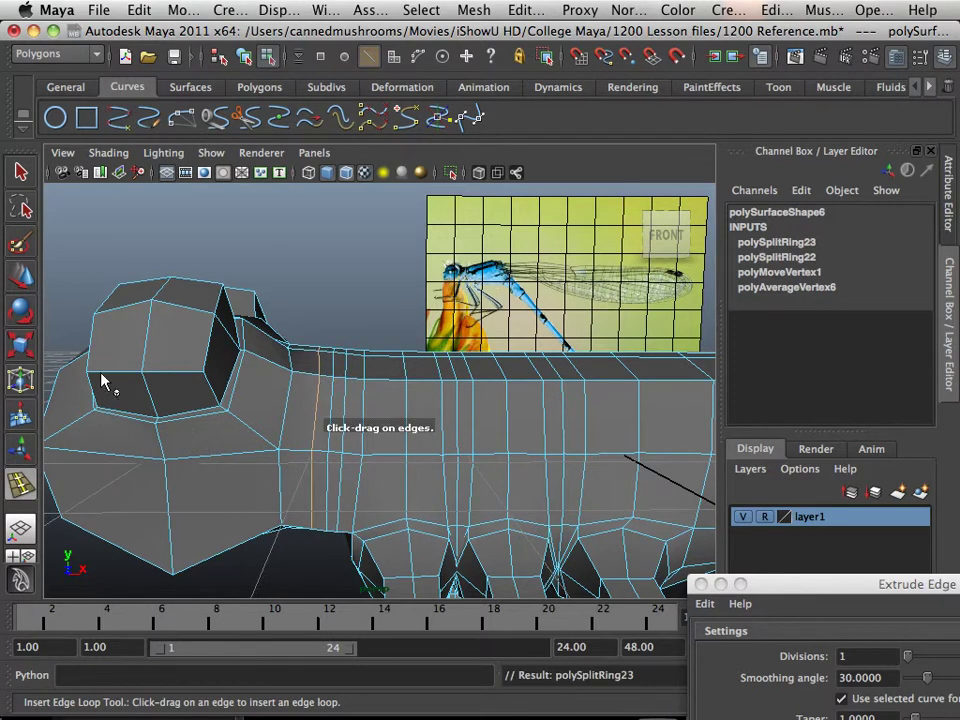
click(24, 275)
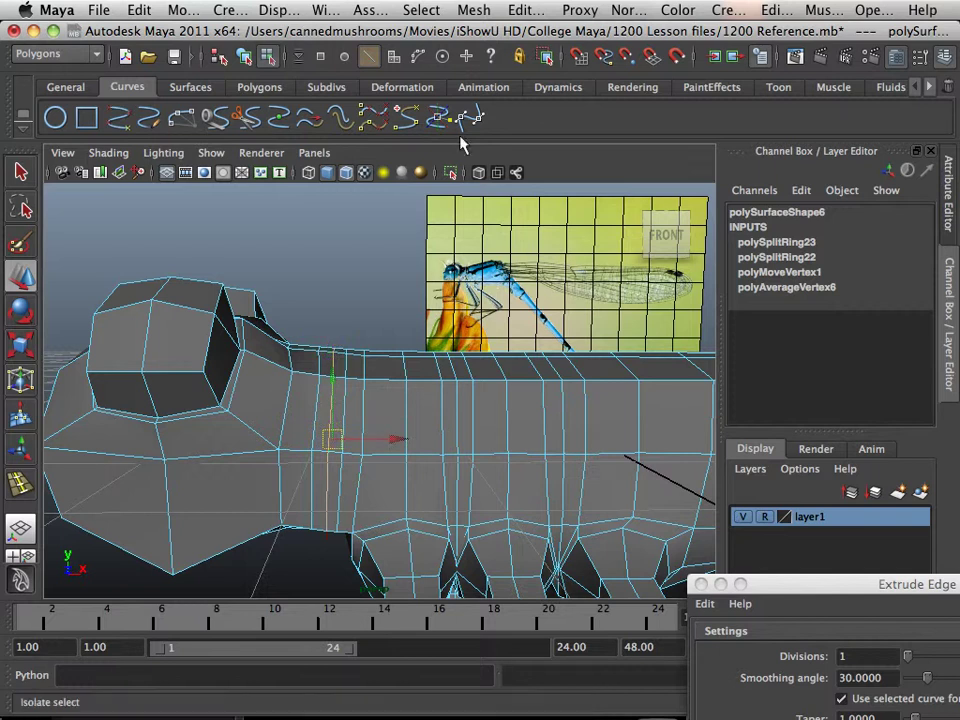
Scale the middle neck edge loop inward, followed by the adjacent loop on the head side, to narrow the neck.
key(r)
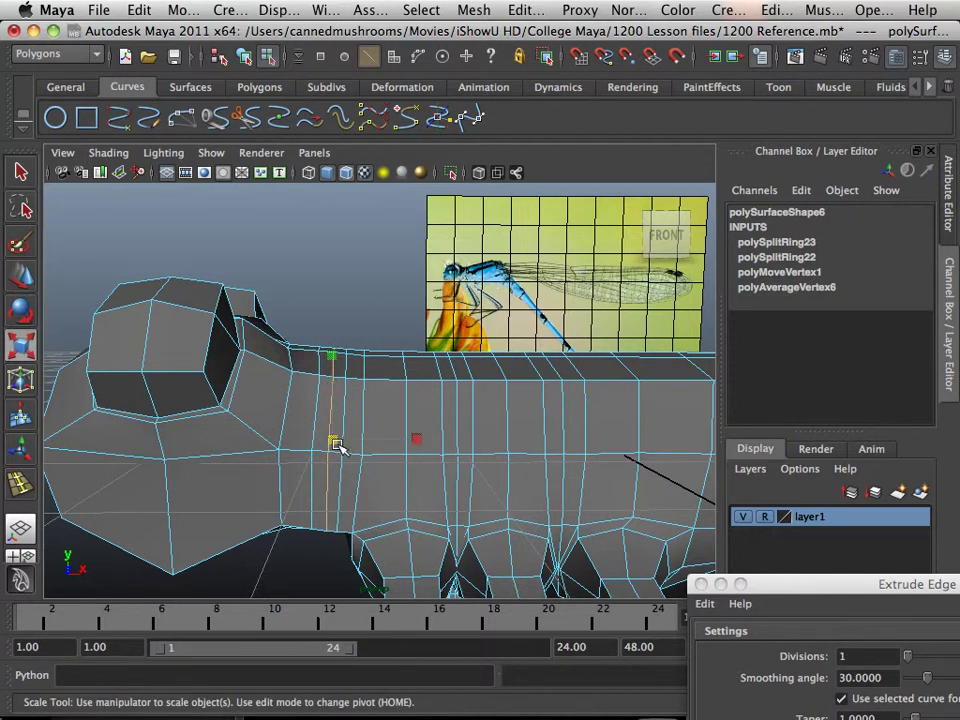
drag(338, 446, 334, 443)
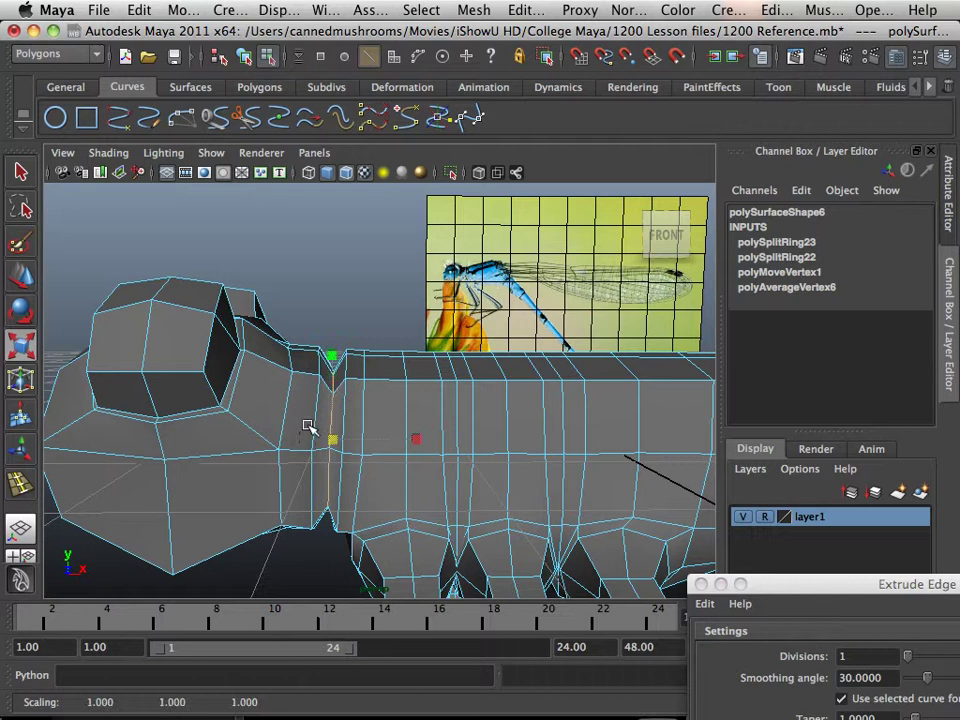
click(316, 426)
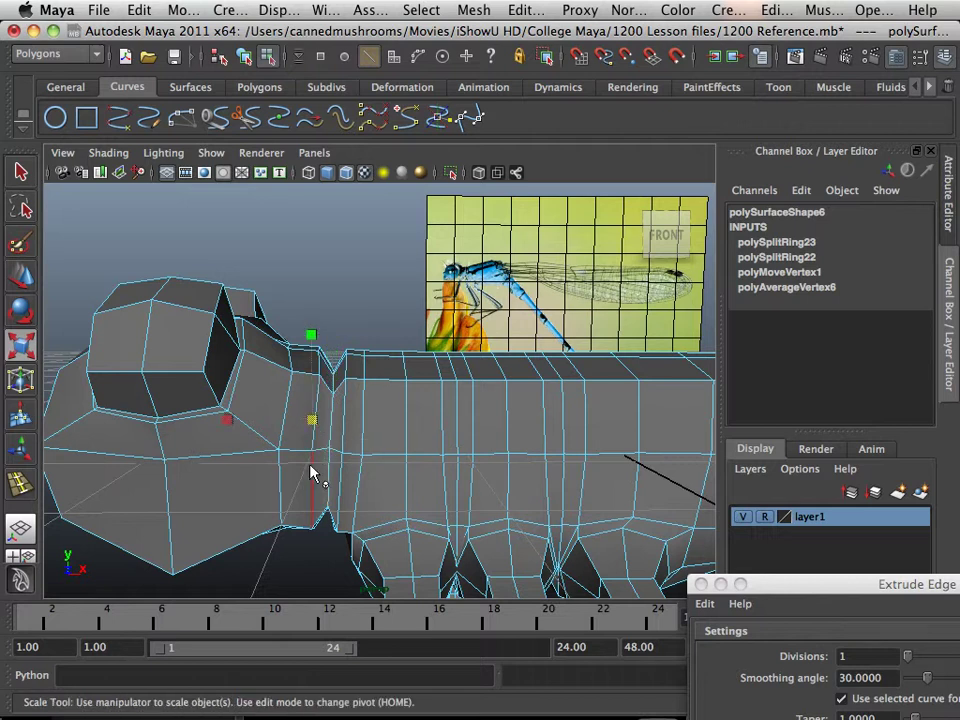
double_click(312, 468)
drag(319, 436, 292, 430)
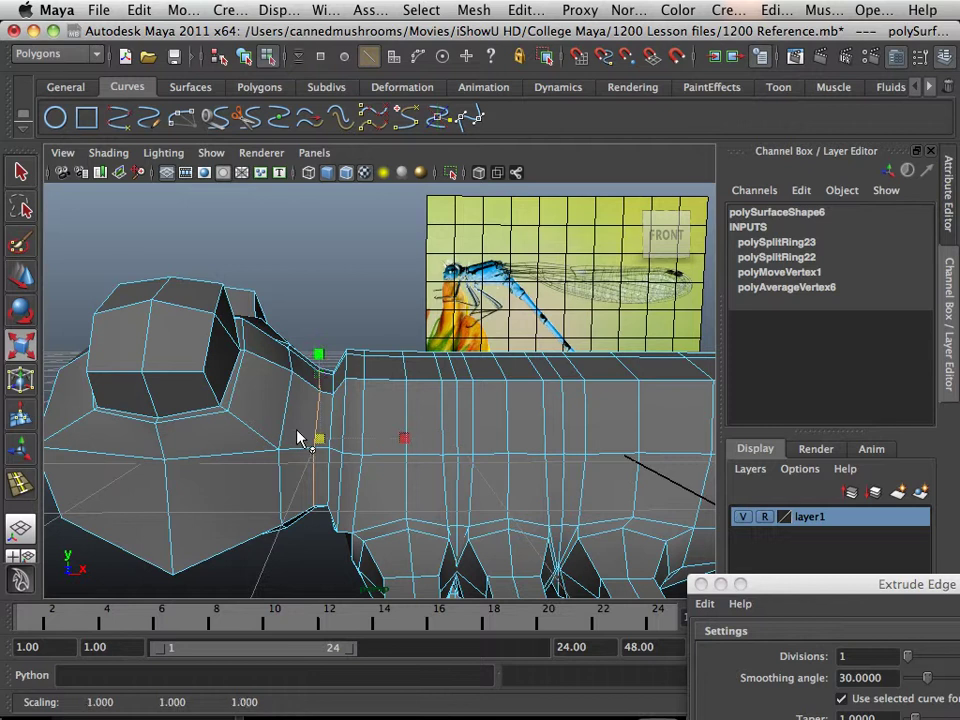
Examine the narrowed neck, thorax, legs and long abdomen from close up and as a whole beside the reference image.
alt+middle_drag(458, 455, 279, 437)
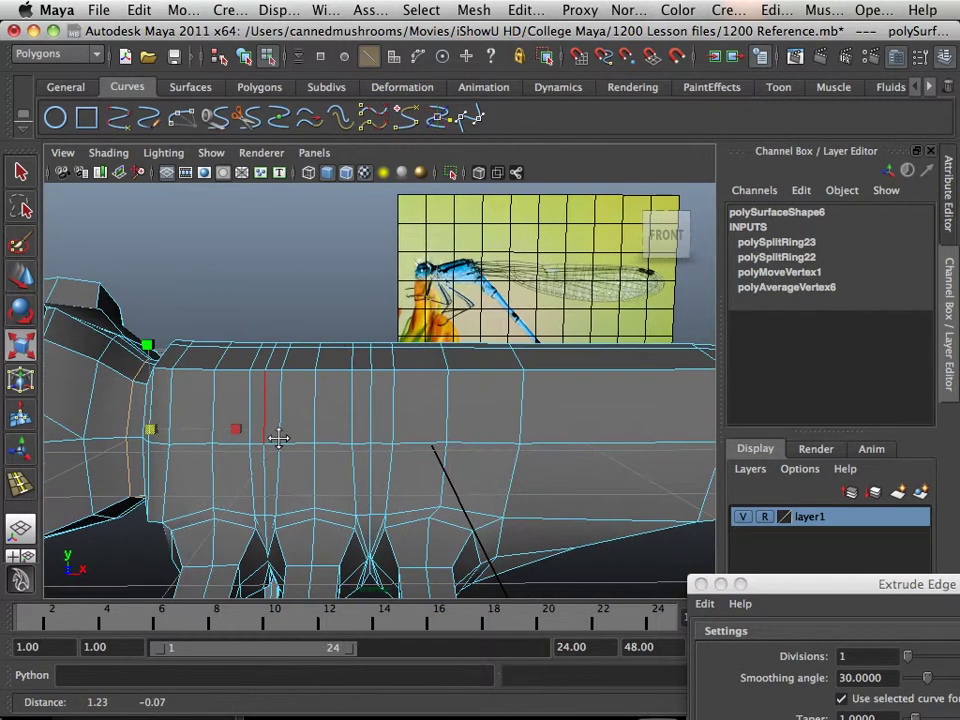
alt+right_drag(358, 444, 484, 466)
alt+middle_drag(484, 466, 360, 470)
alt+right_drag(463, 461, 306, 418)
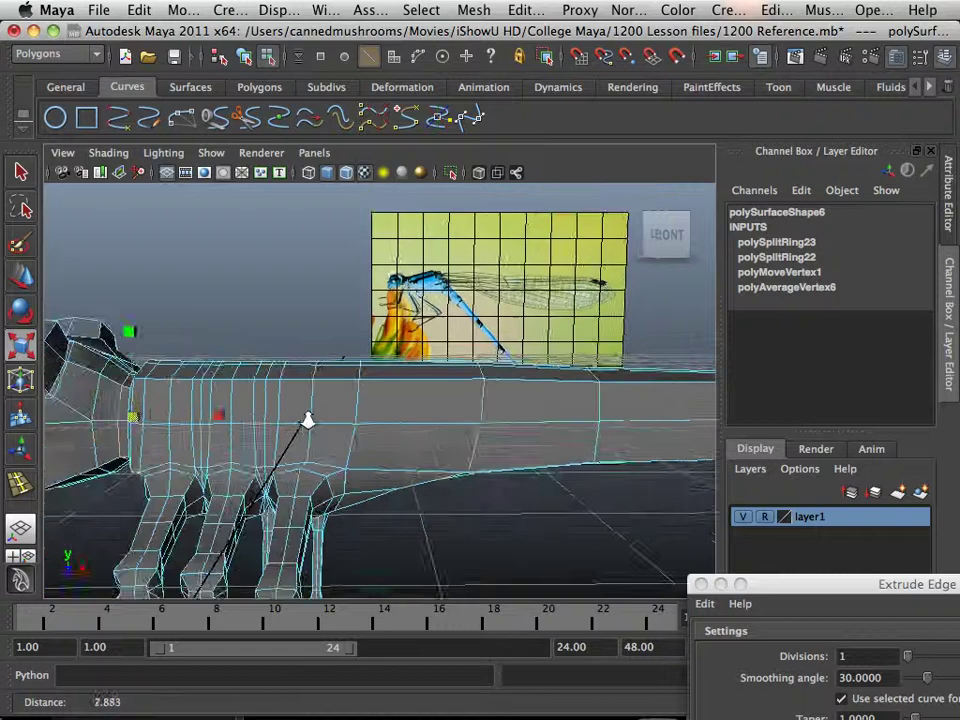
alt+drag(306, 418, 392, 370)
alt+right_drag(392, 370, 448, 392)
alt+middle_drag(448, 392, 378, 358)
alt+right_drag(362, 324, 300, 308)
alt+drag(300, 308, 422, 334)
alt+middle_drag(422, 334, 297, 358)
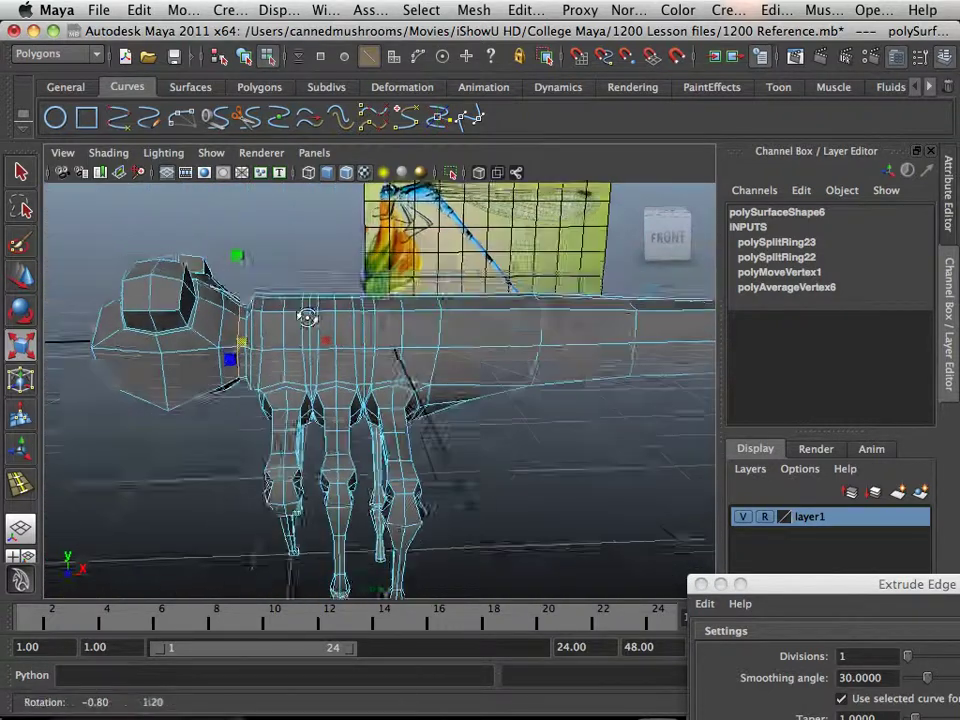
alt+drag(298, 358, 256, 364)
scroll(290, 344, down, 5)
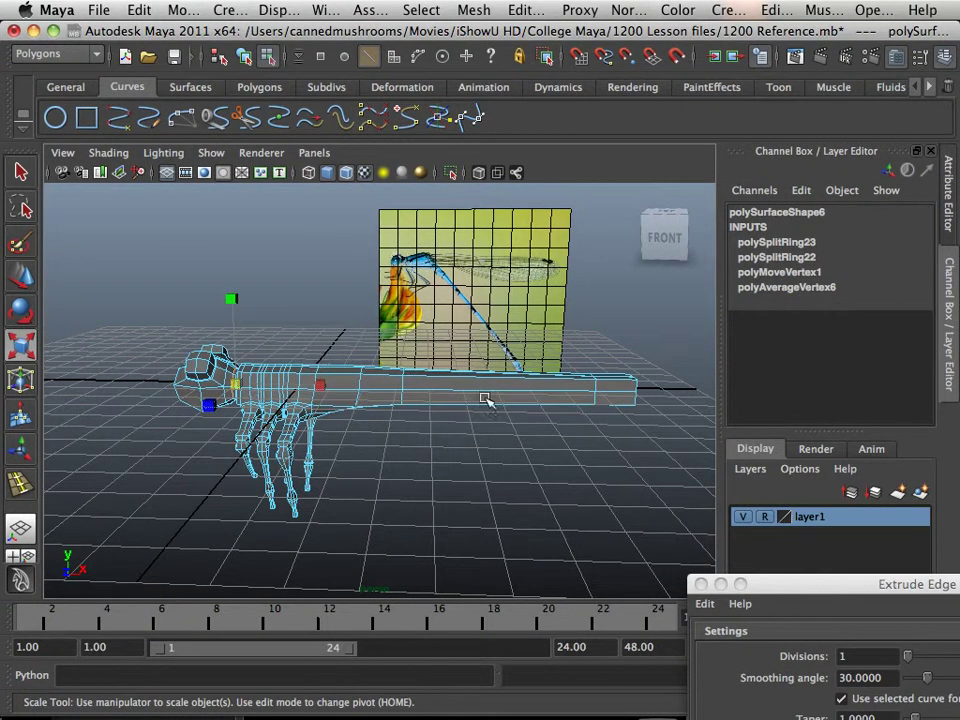